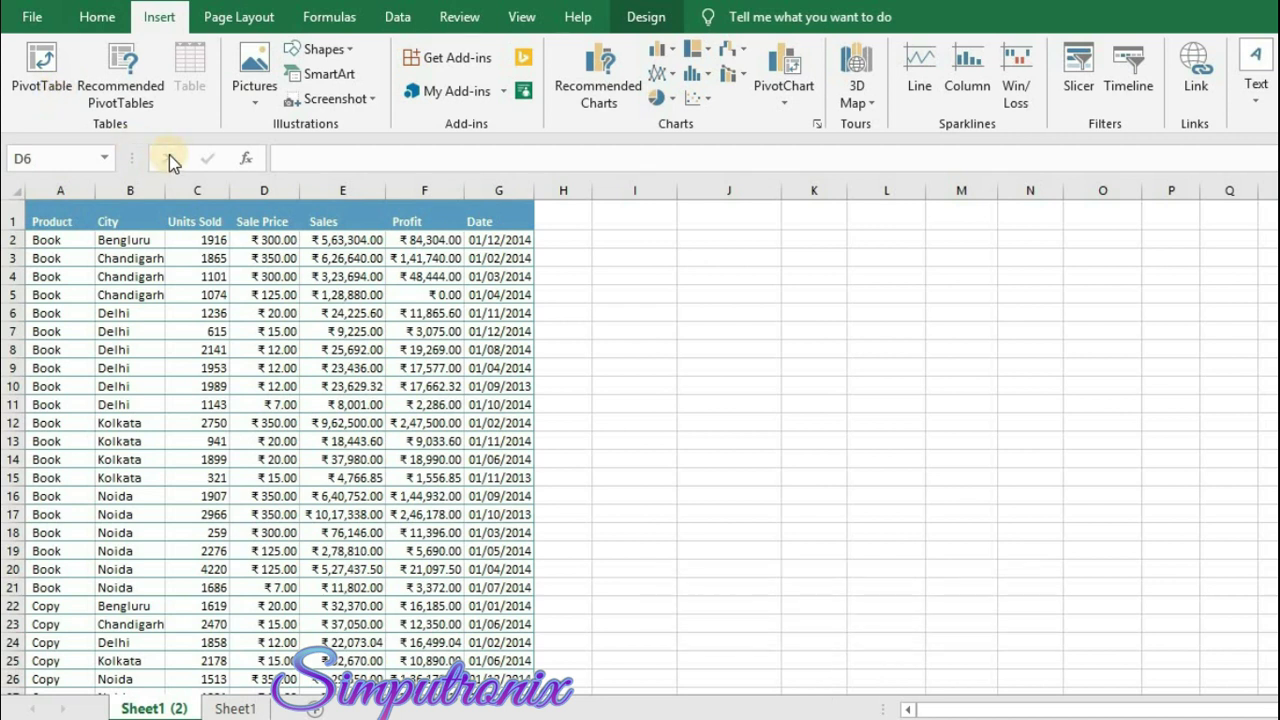
# - Examine the sources available for inserting pictures and the gallery of drawable shapes
pyautogui.click(51, 212)
pyautogui.moveTo(51, 212); pyautogui.dragTo(262, 366)
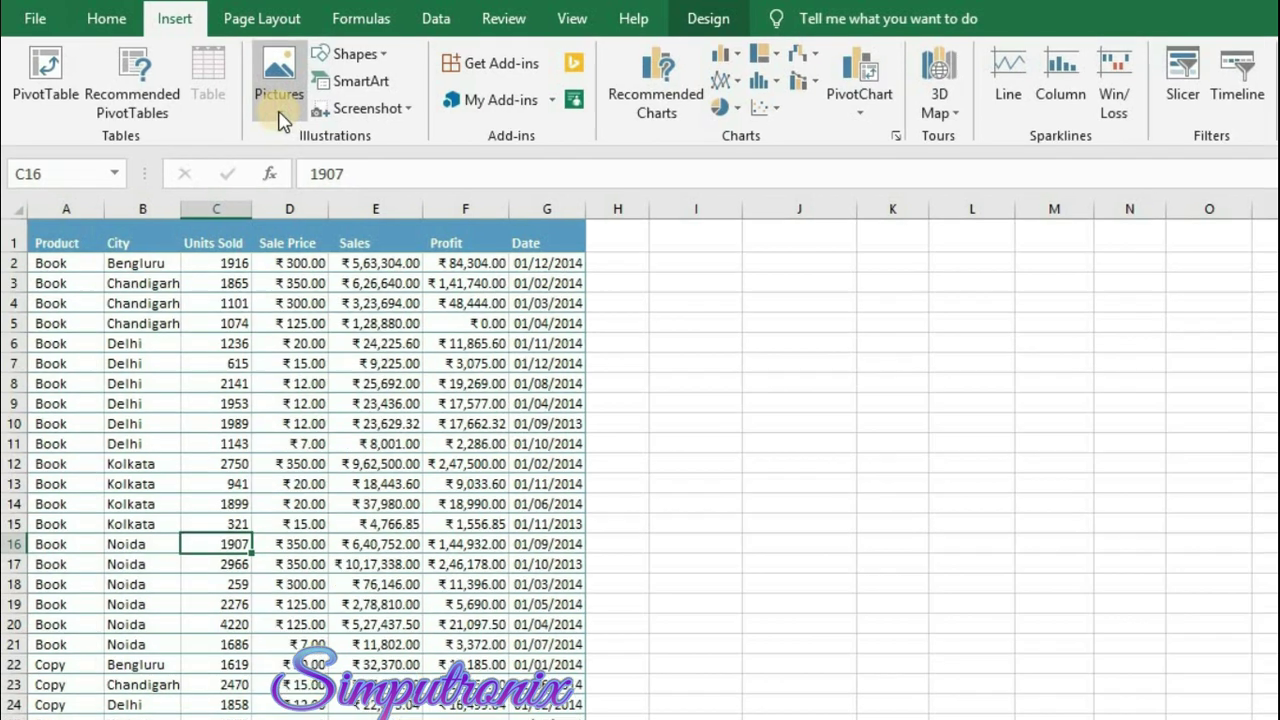
pyautogui.click(266, 80)
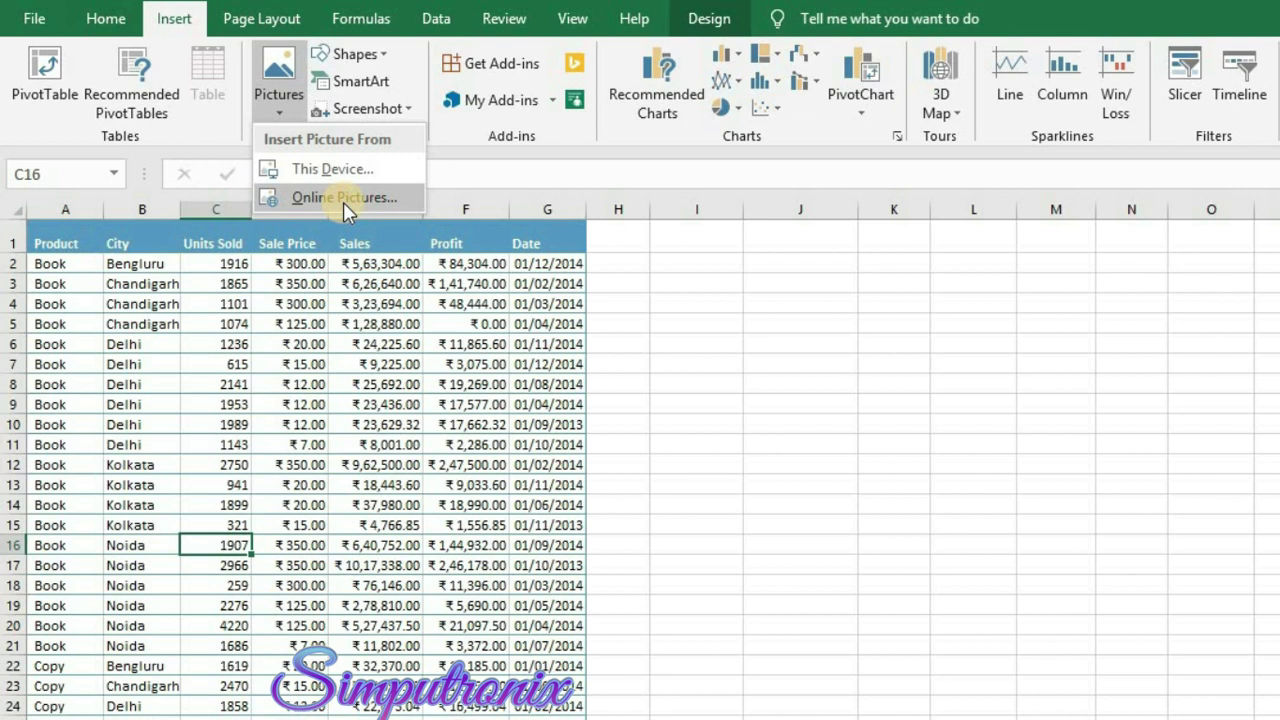
pyautogui.click(388, 58)
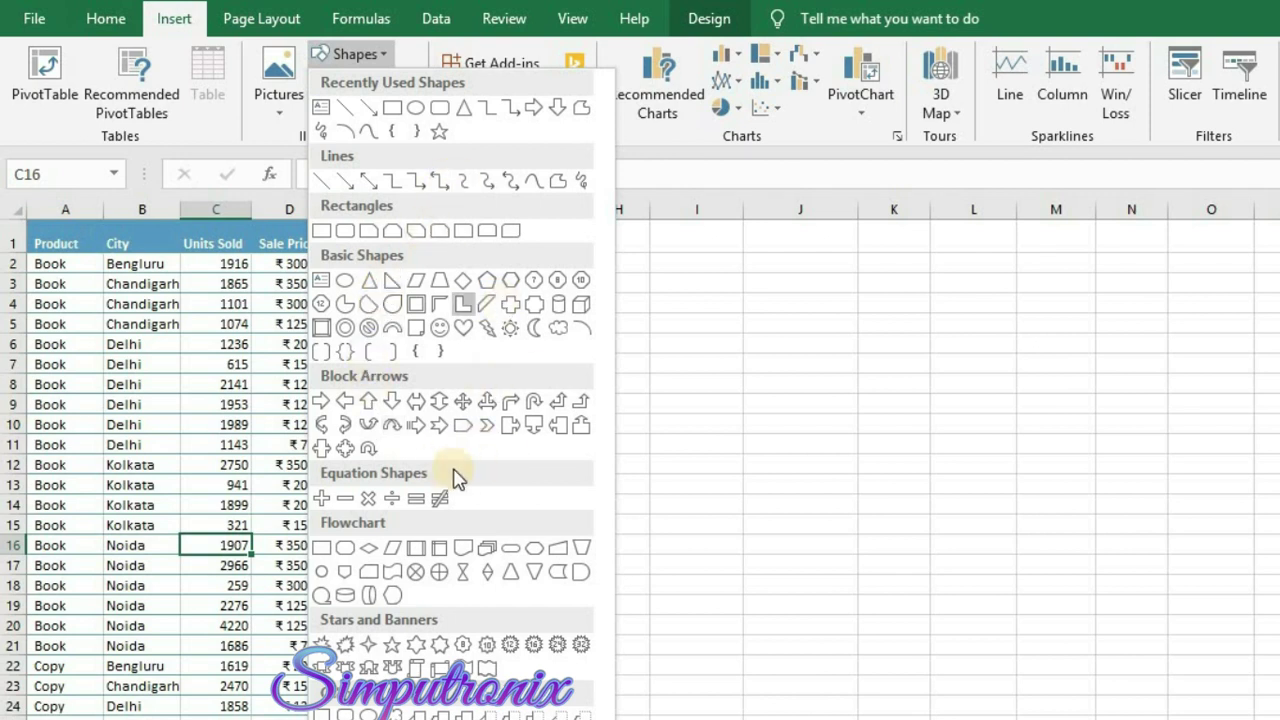
pyautogui.click(655, 330)
# - Browse the Cycle and Picture categories of SmartArt graphics and leave without inserting one
pyautogui.click(382, 84)
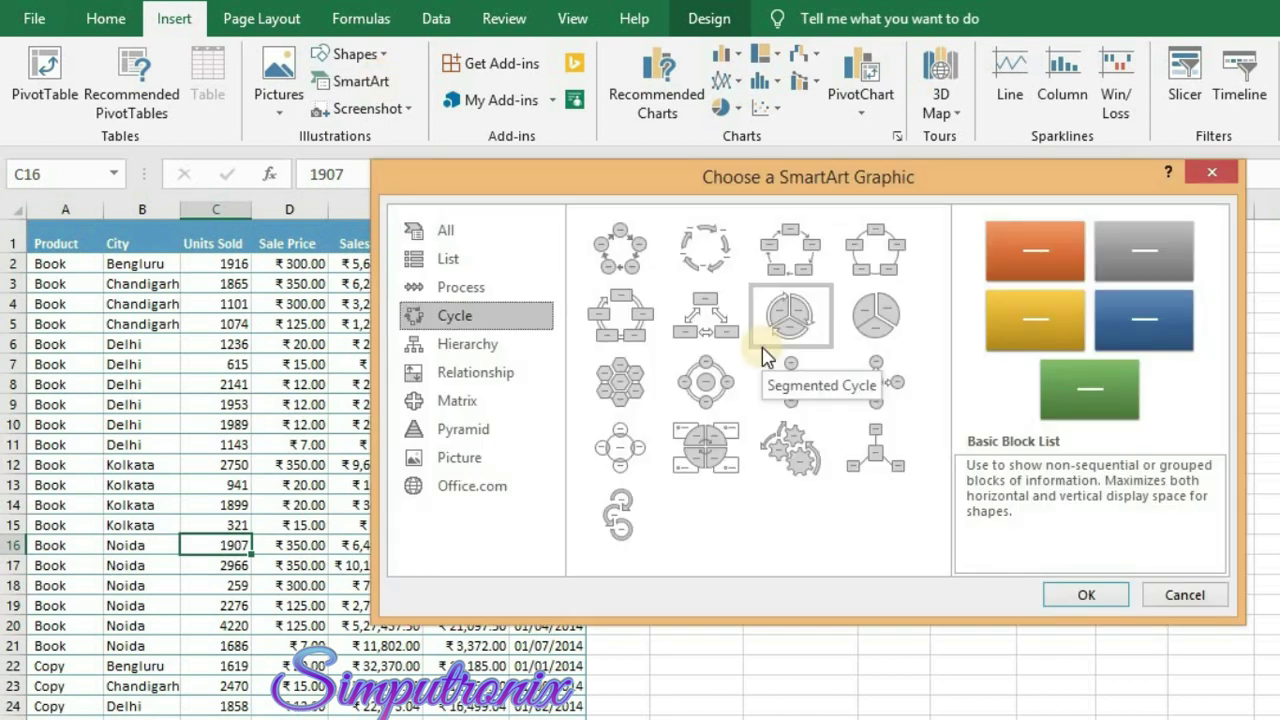
pyautogui.click(507, 458)
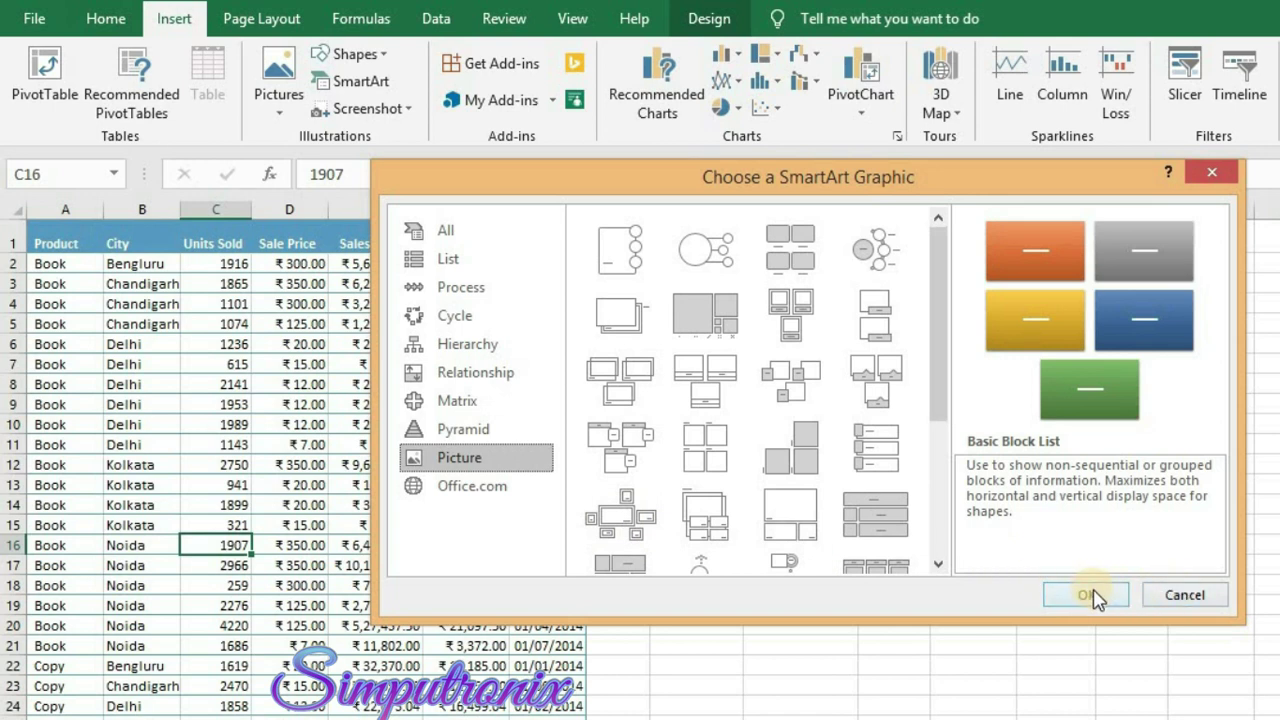
pyautogui.click(1165, 595)
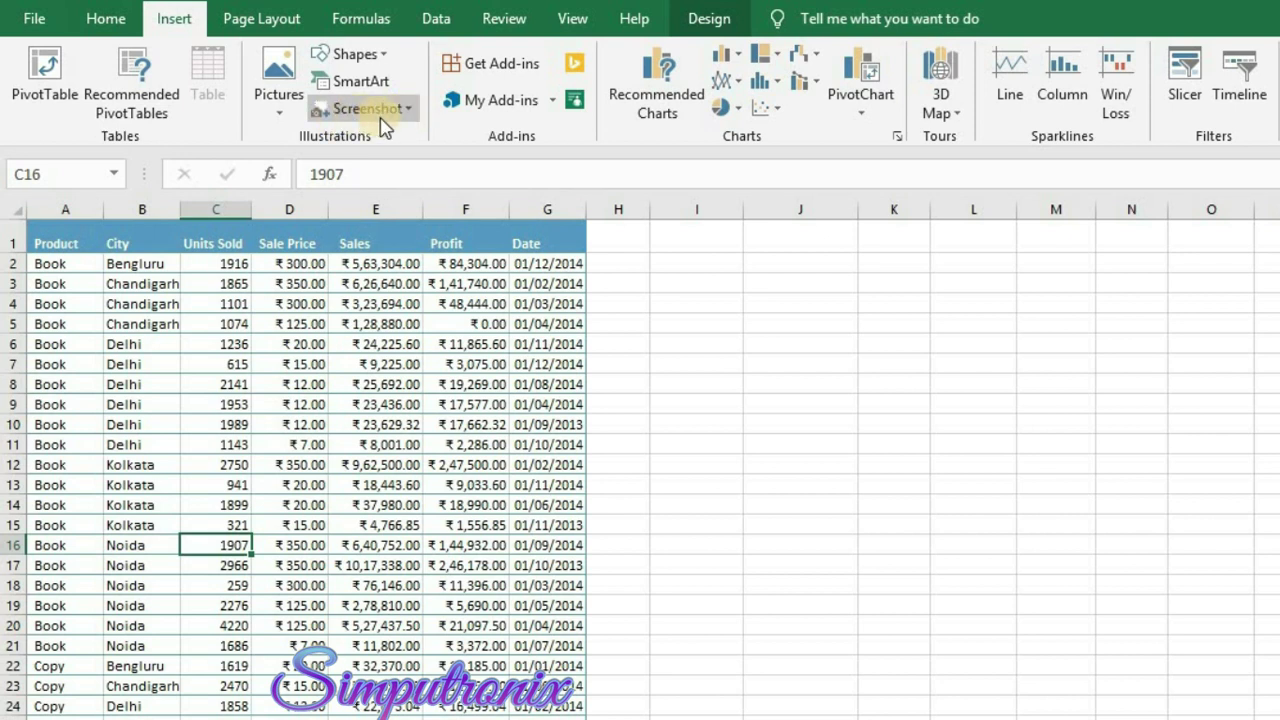
# - Insert a screen clipping of the desktop beside the data table and delete it again
pyautogui.click(412, 110)
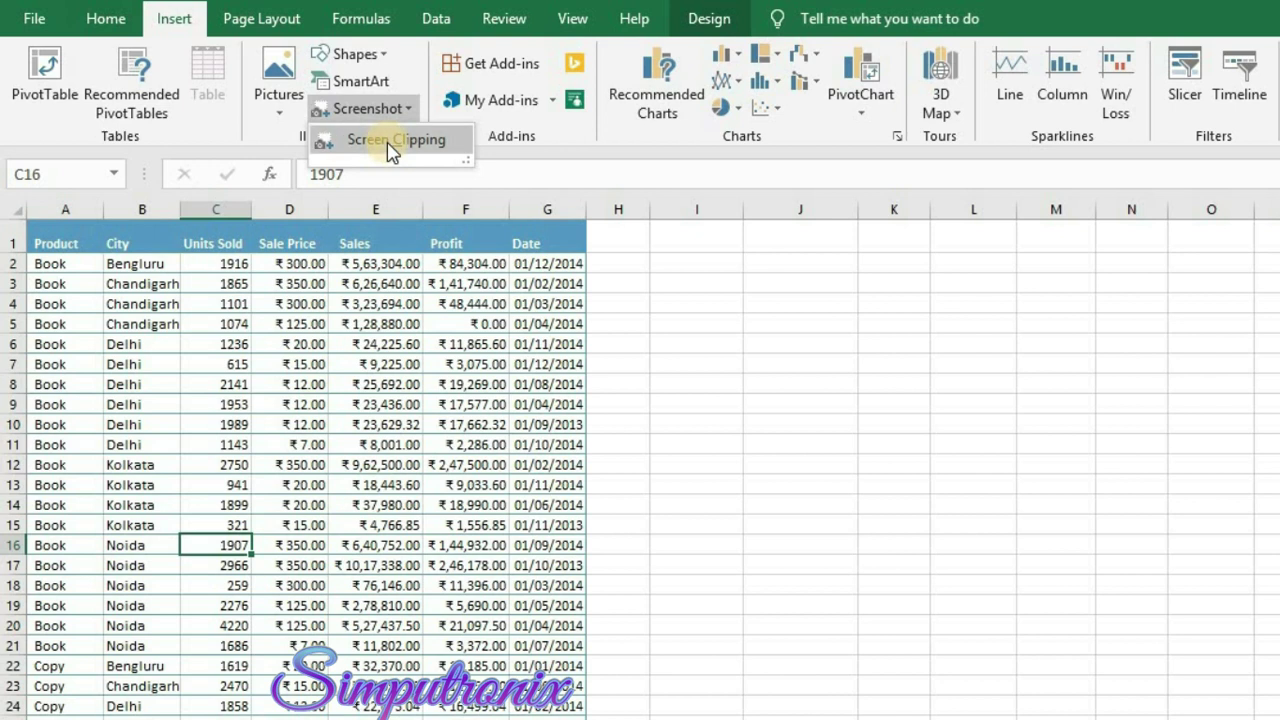
pyautogui.click(390, 141)
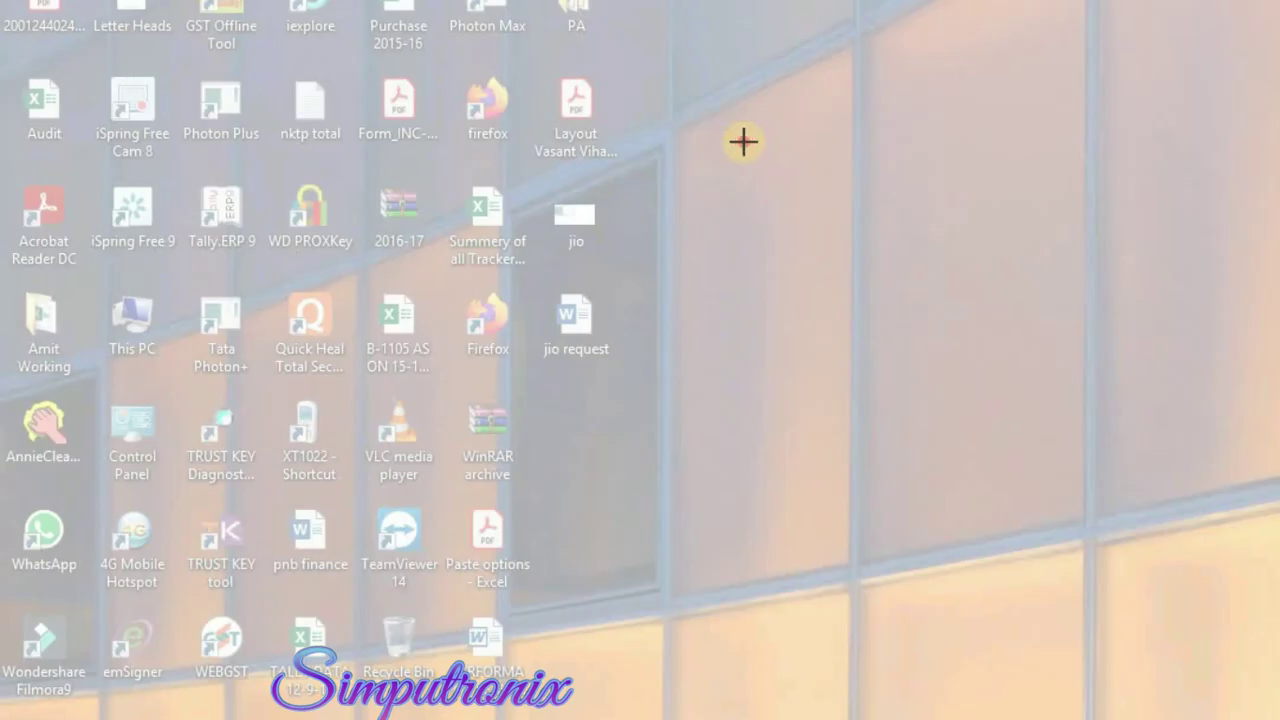
pyautogui.moveTo(743, 141); pyautogui.dragTo(1211, 587)
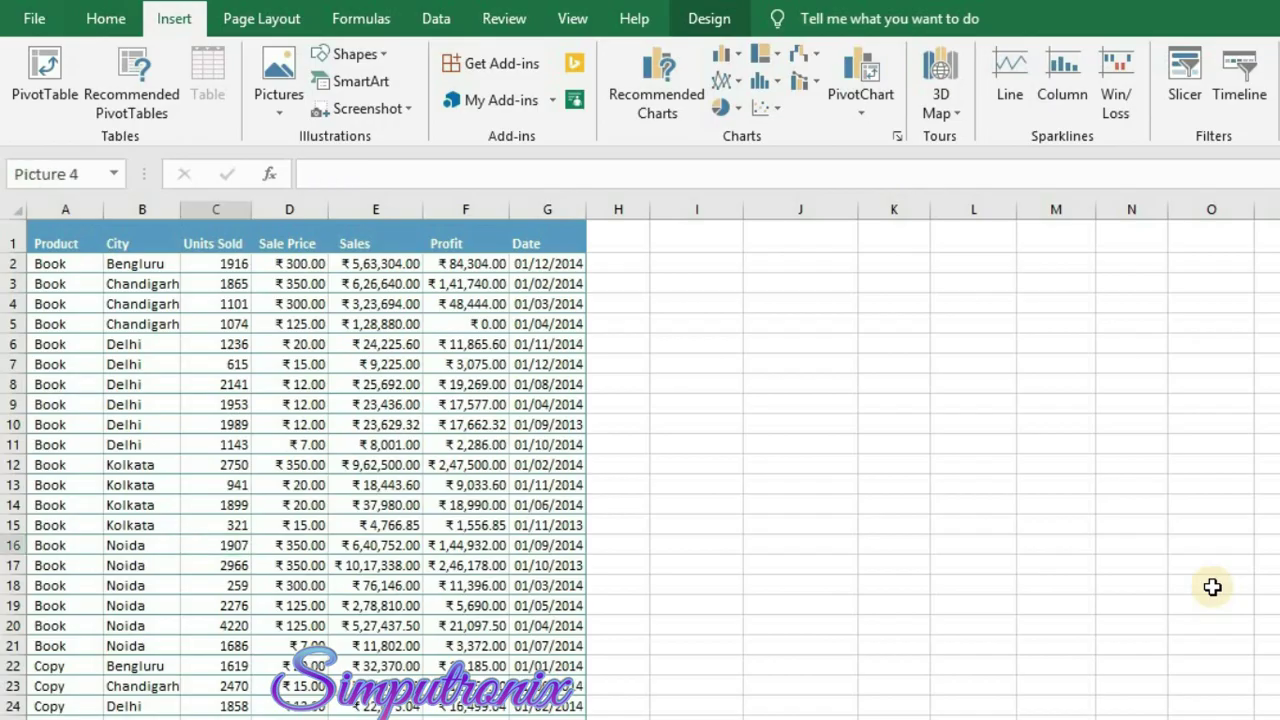
pyautogui.moveTo(431, 597); pyautogui.dragTo(905, 383)
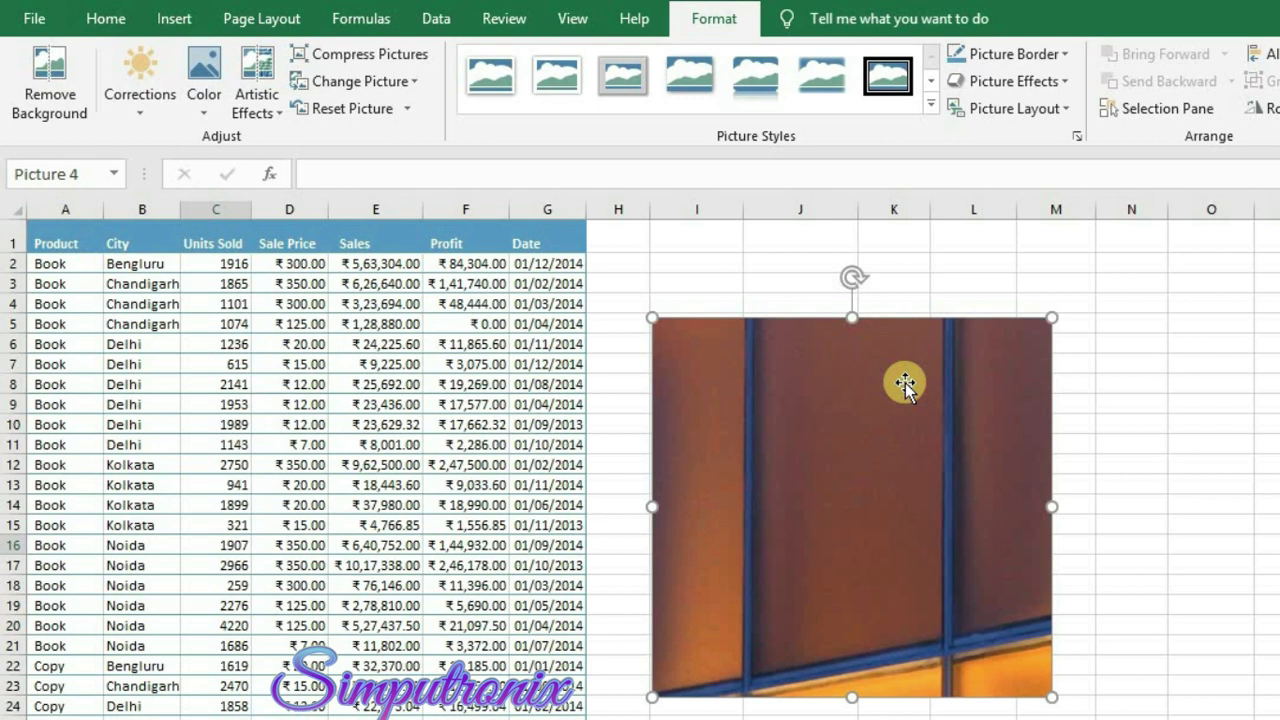
pyautogui.press('Delete')
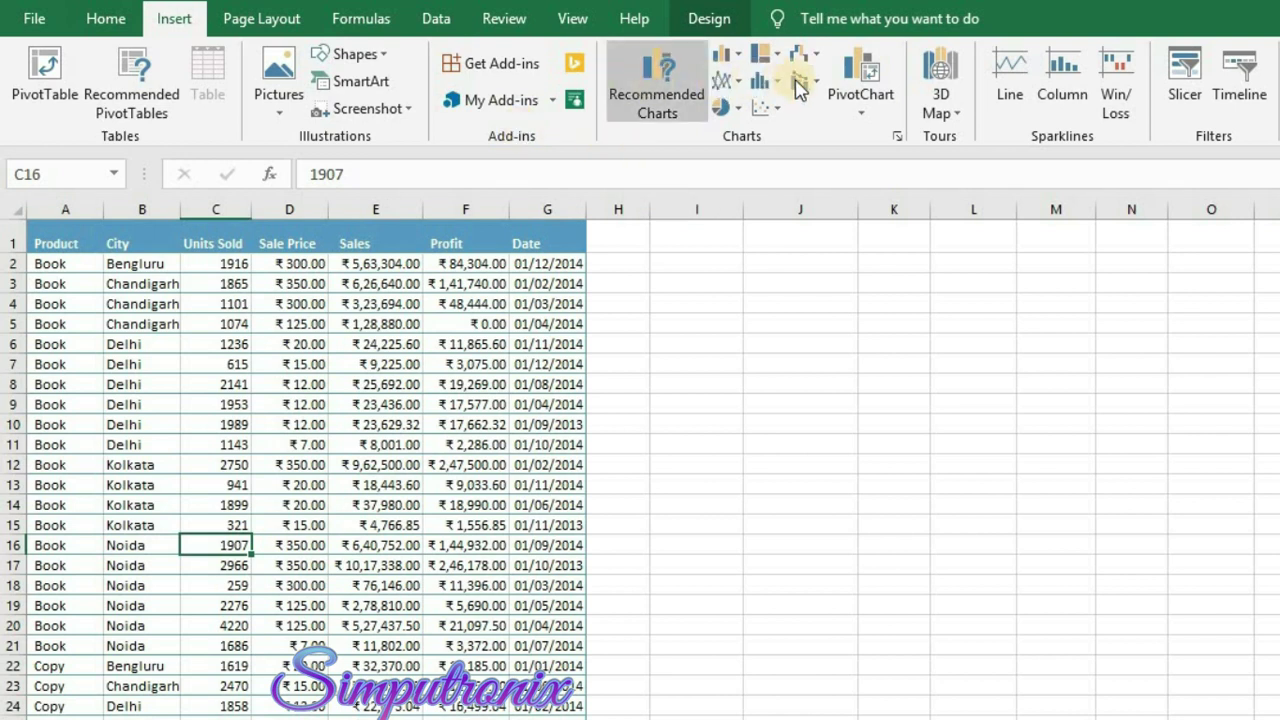
# - Preview the recommended charts and the full list of chart types for the City and Units Sold data in B1:C17
pyautogui.moveTo(110, 243); pyautogui.dragTo(300, 565)
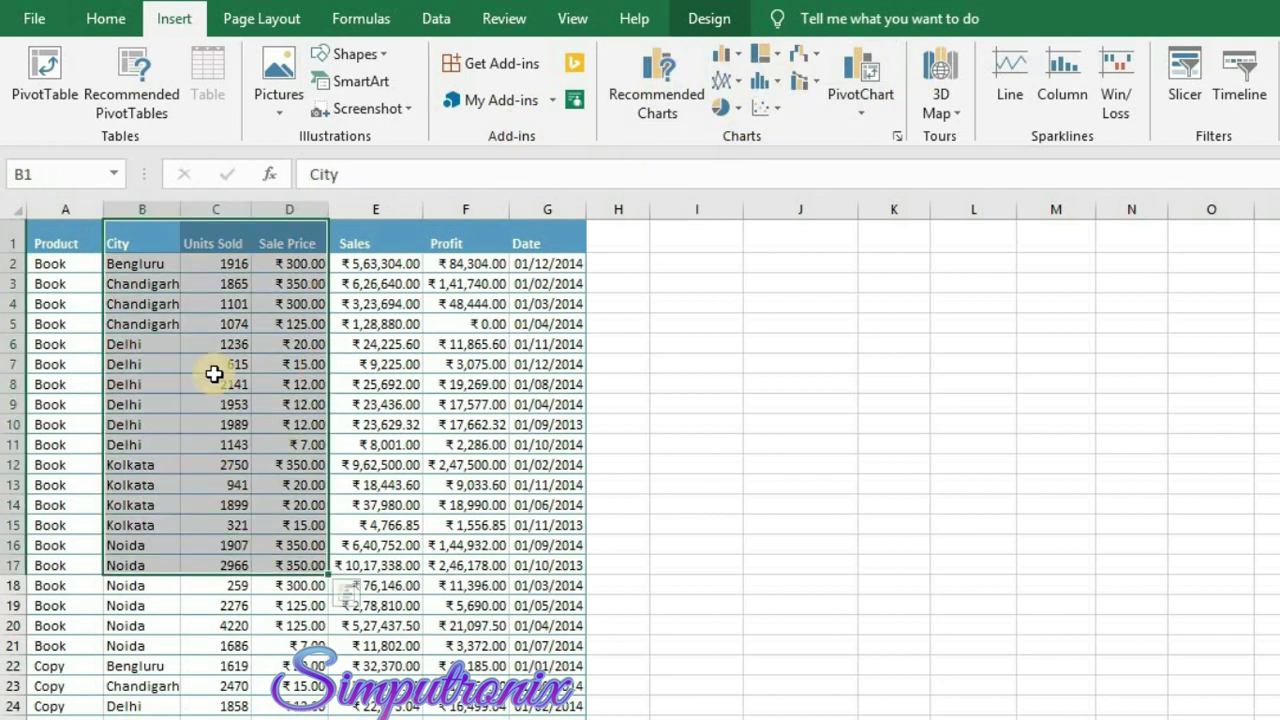
pyautogui.moveTo(129, 243); pyautogui.dragTo(240, 445)
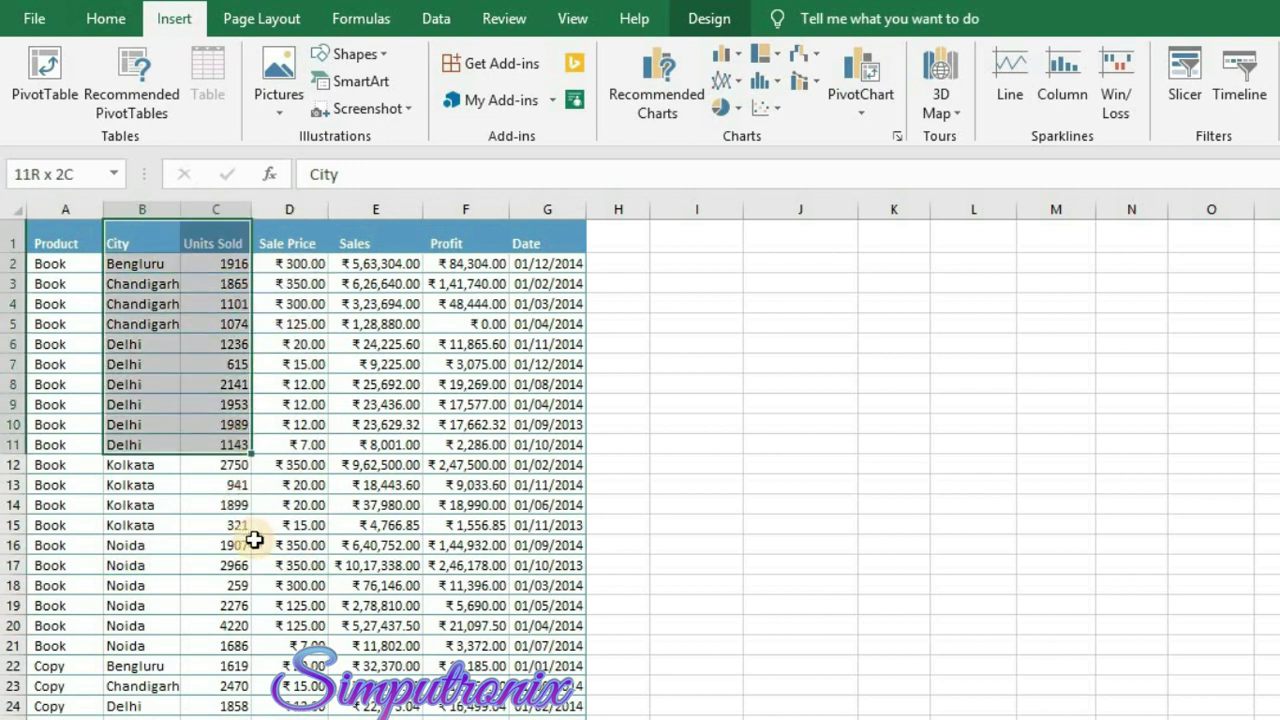
pyautogui.moveTo(255, 540); pyautogui.dragTo(245, 565)
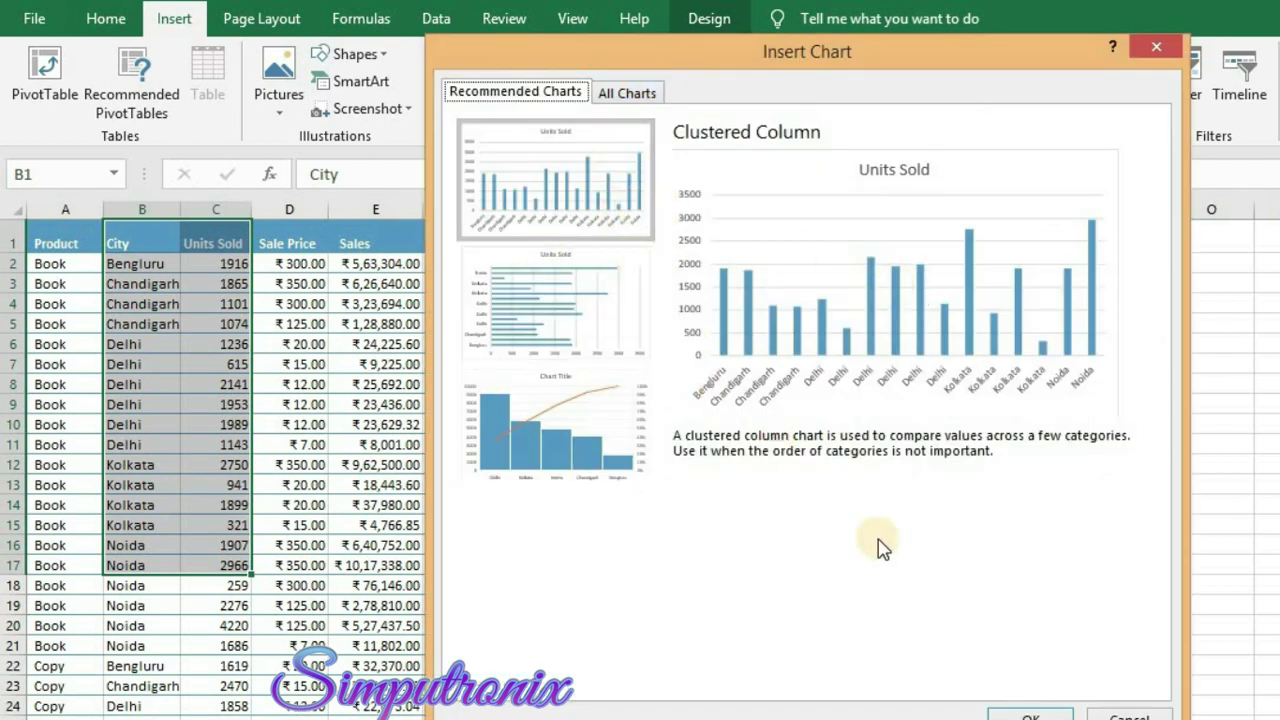
pyautogui.click(1130, 716)
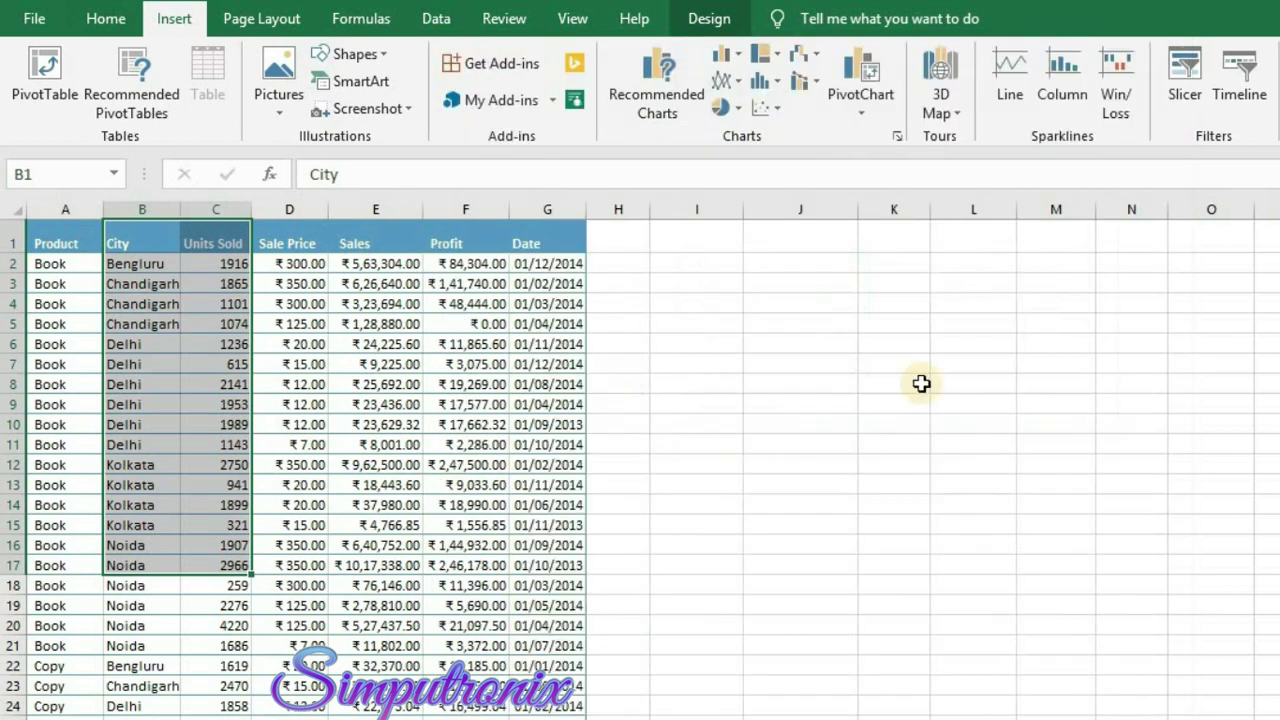
pyautogui.click(677, 105)
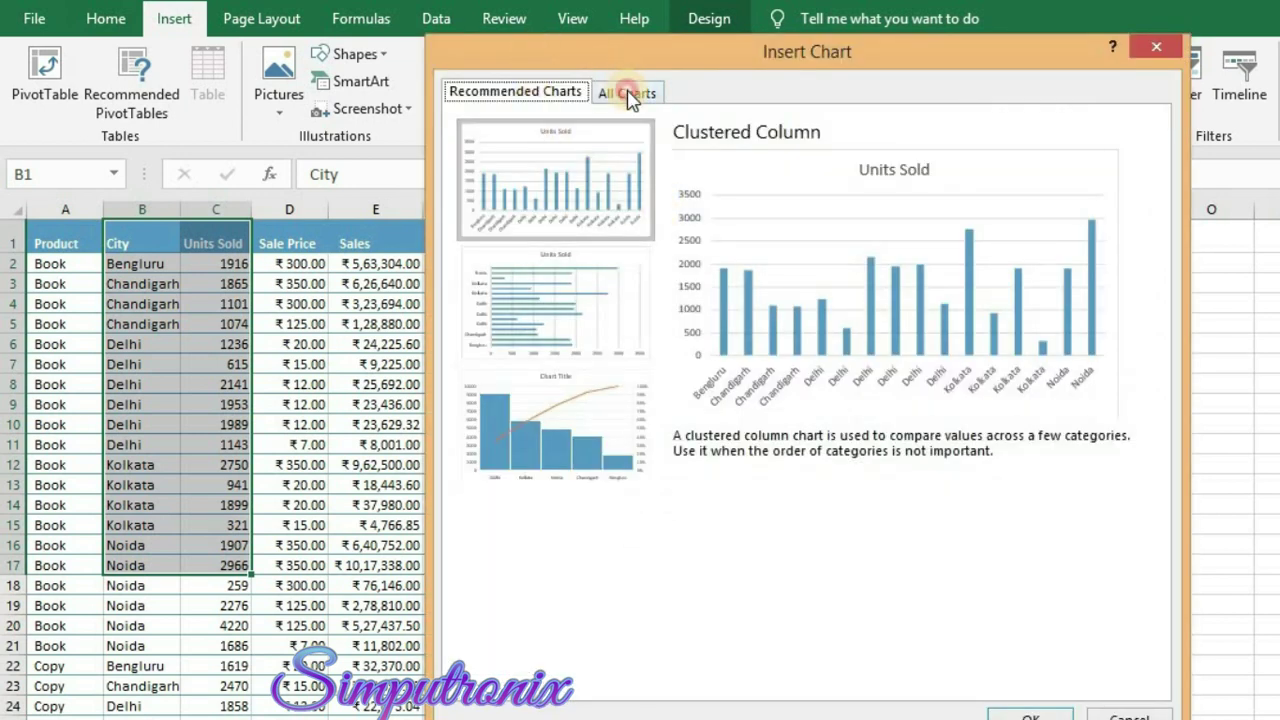
pyautogui.click(628, 94)
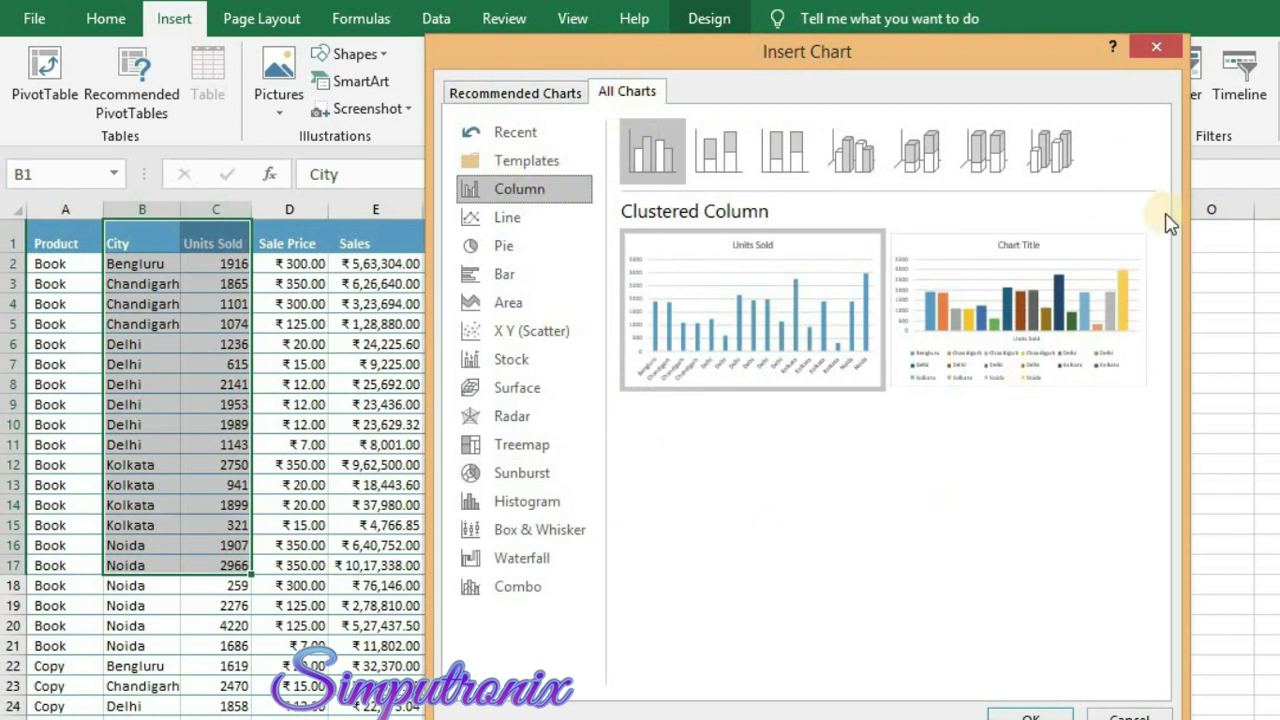
pyautogui.click(1158, 50)
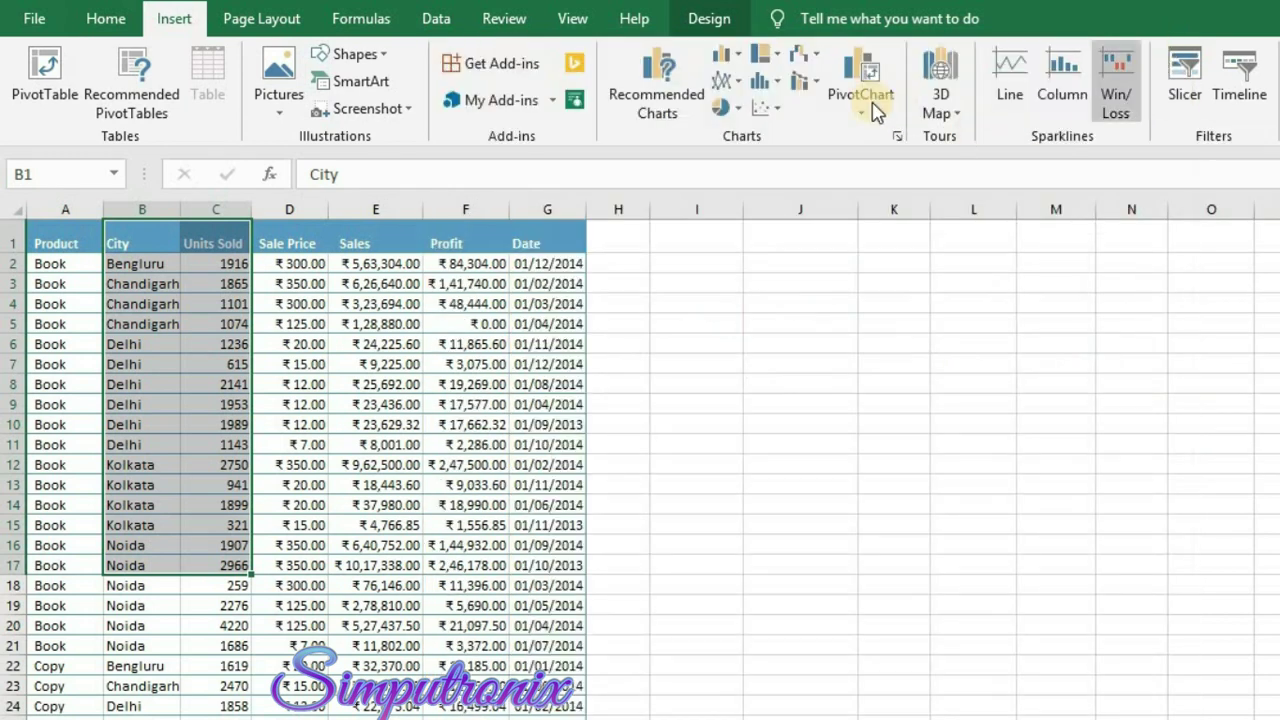
# - Insert a treemap chart of the City and Units Sold data in B1:C17 and browse its chart styles
pyautogui.click(726, 64)
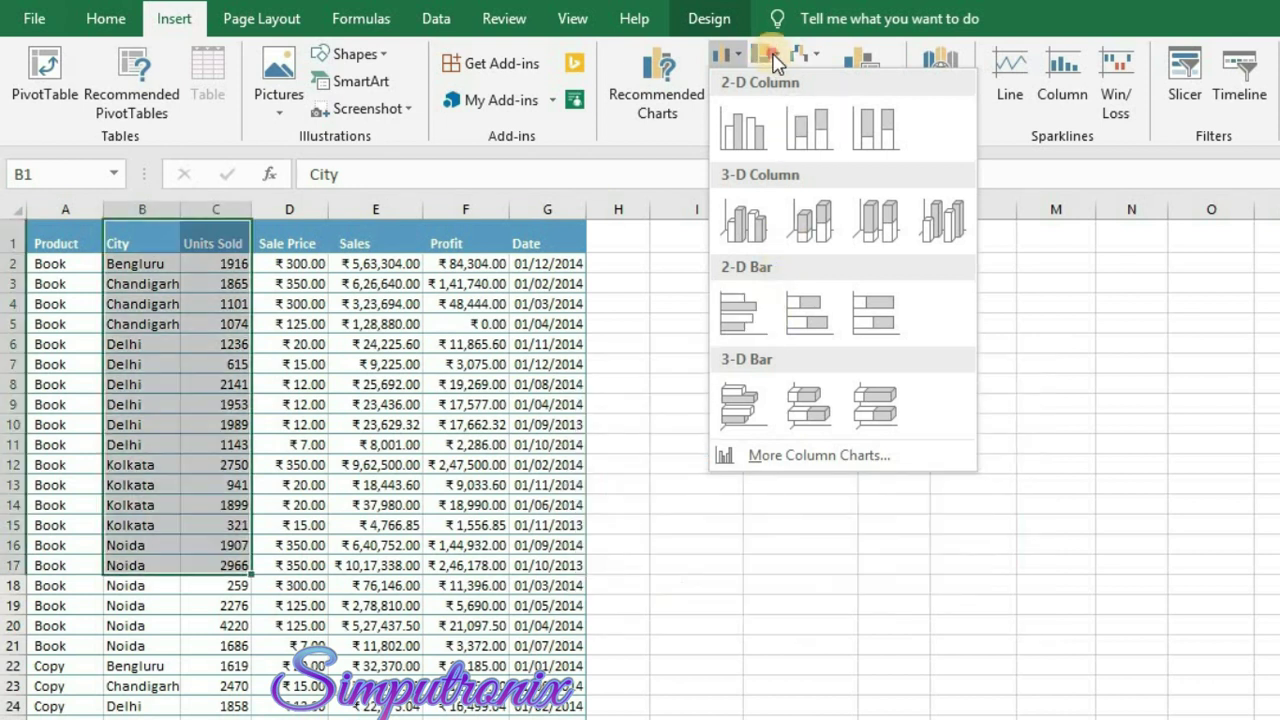
pyautogui.click(772, 57)
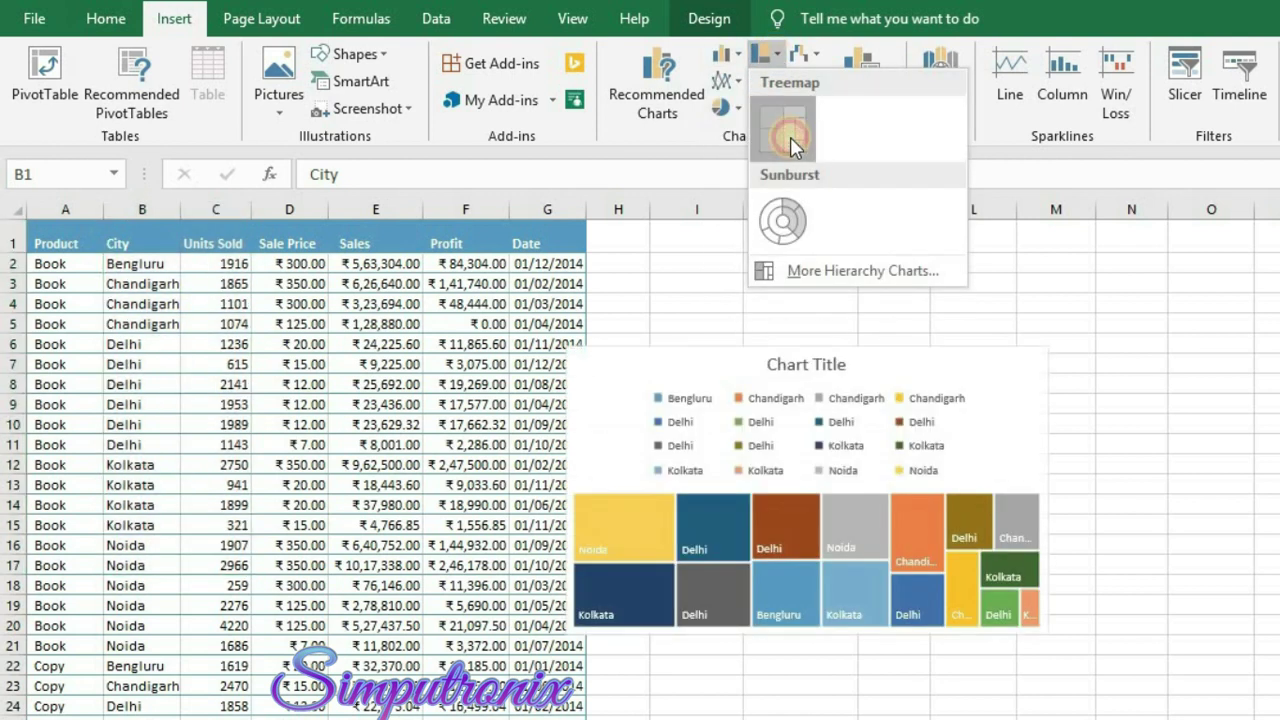
pyautogui.click(790, 137)
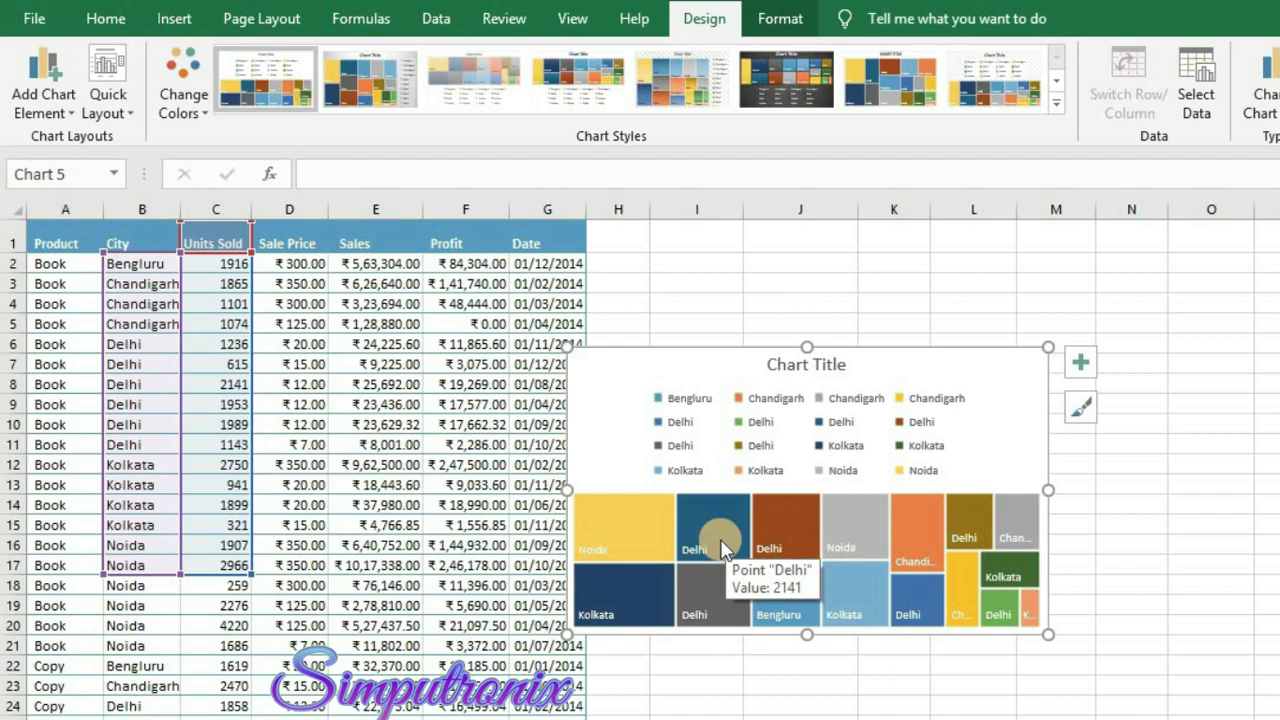
pyautogui.click(1080, 407)
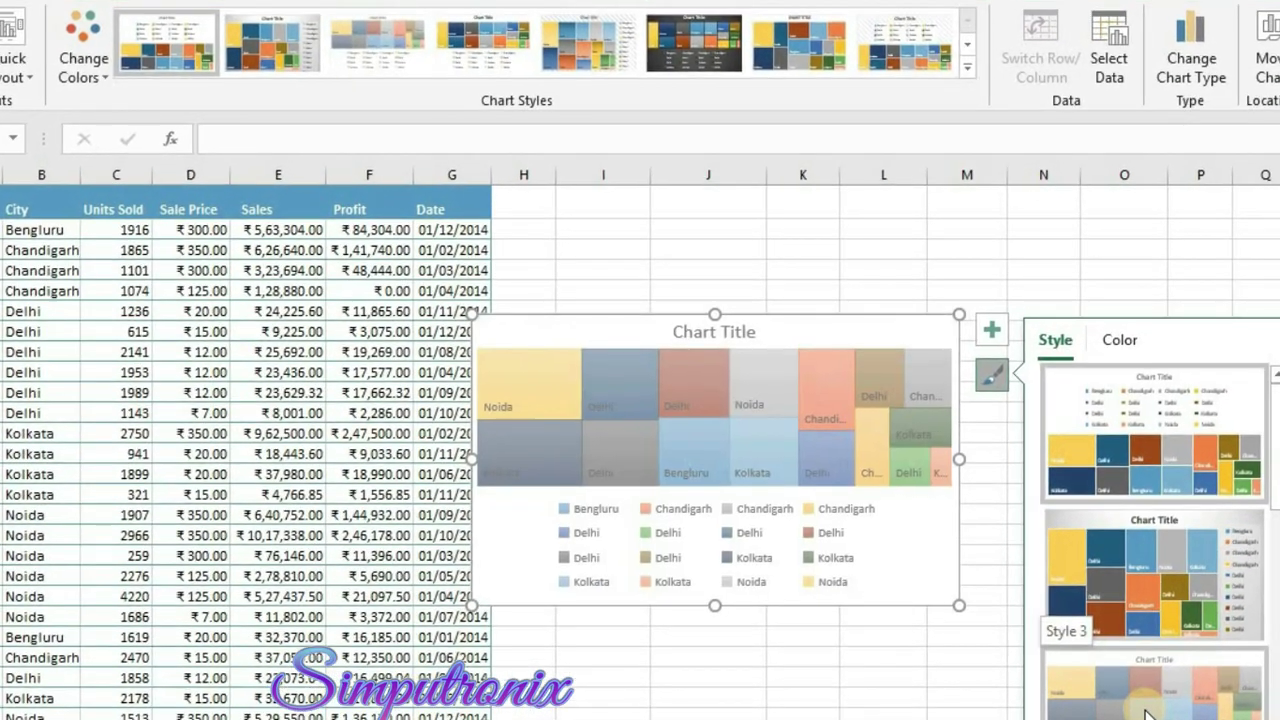
pyautogui.click(1165, 414)
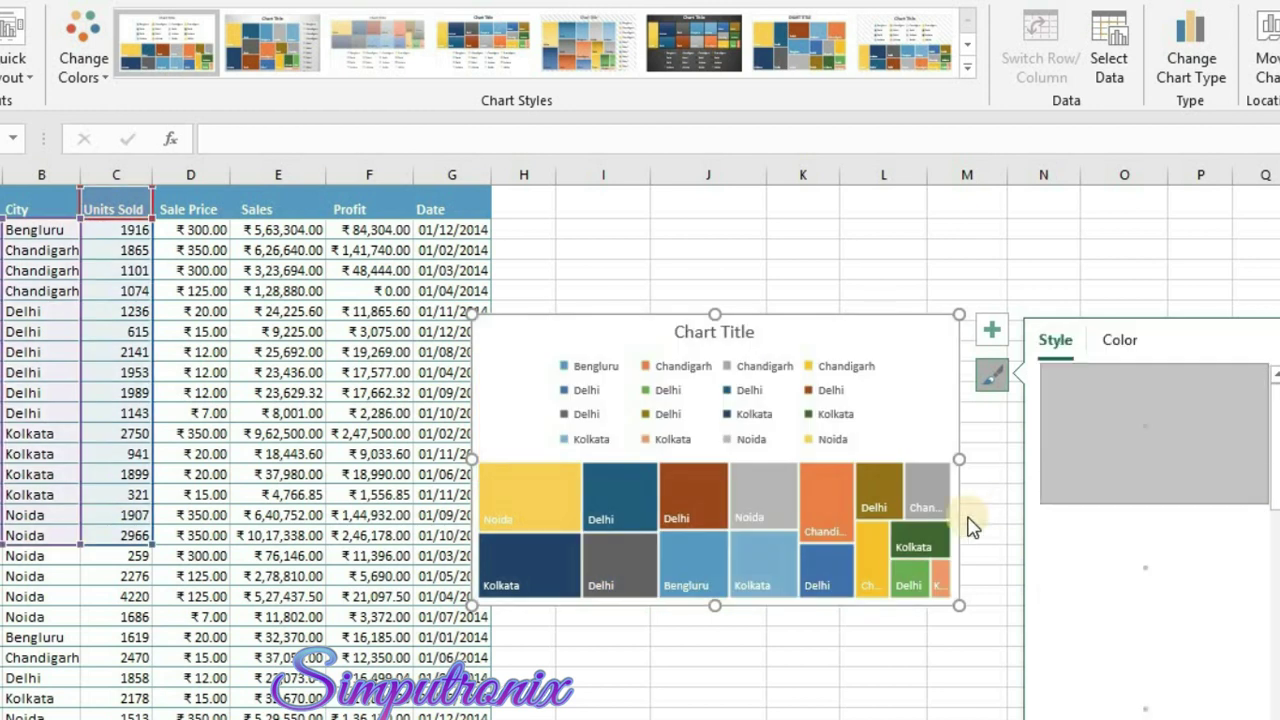
# - Hide the treemap's data labels, show them again, and open the formatting options for its data series
pyautogui.click(991, 329)
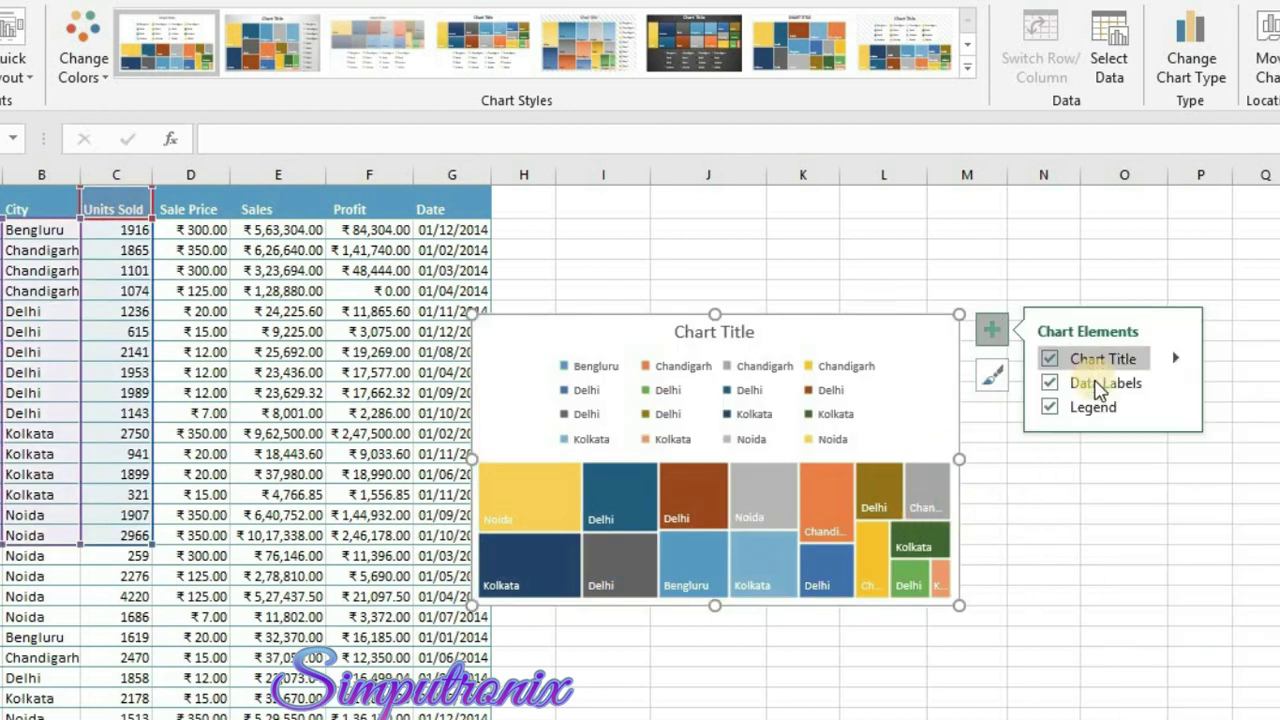
pyautogui.click(1176, 407)
pyautogui.click(1238, 497)
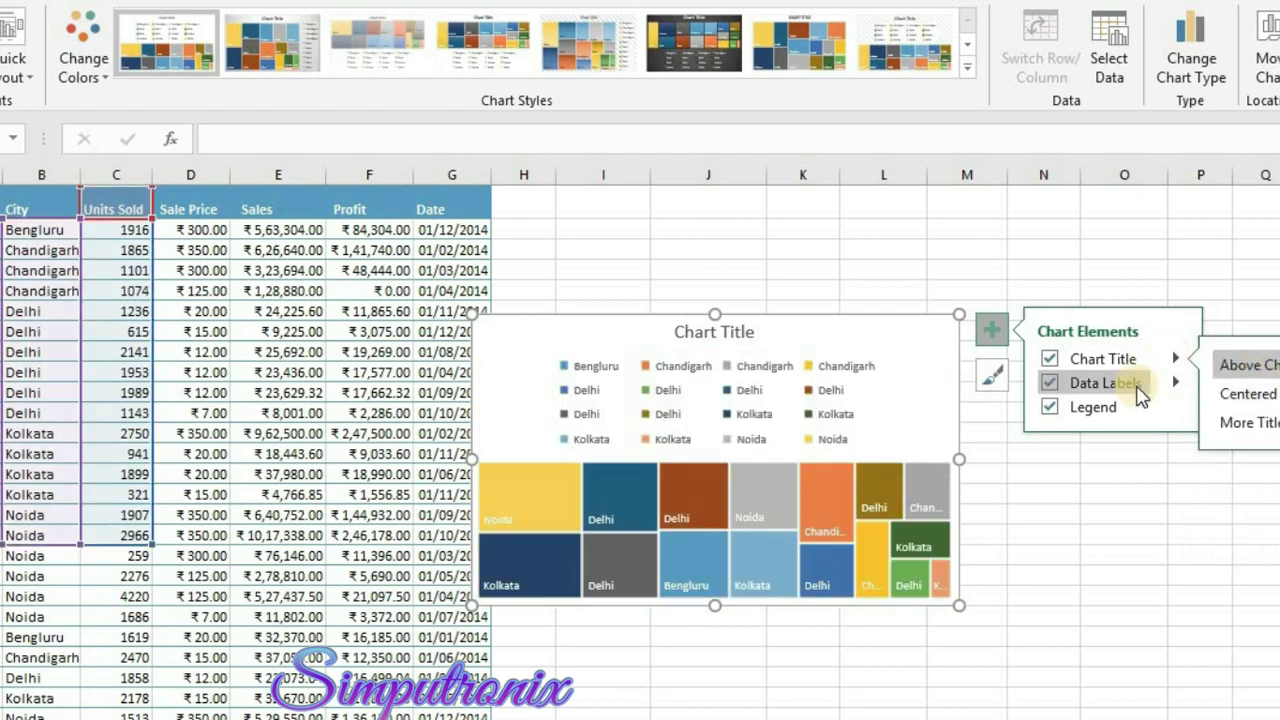
pyautogui.click(1140, 390)
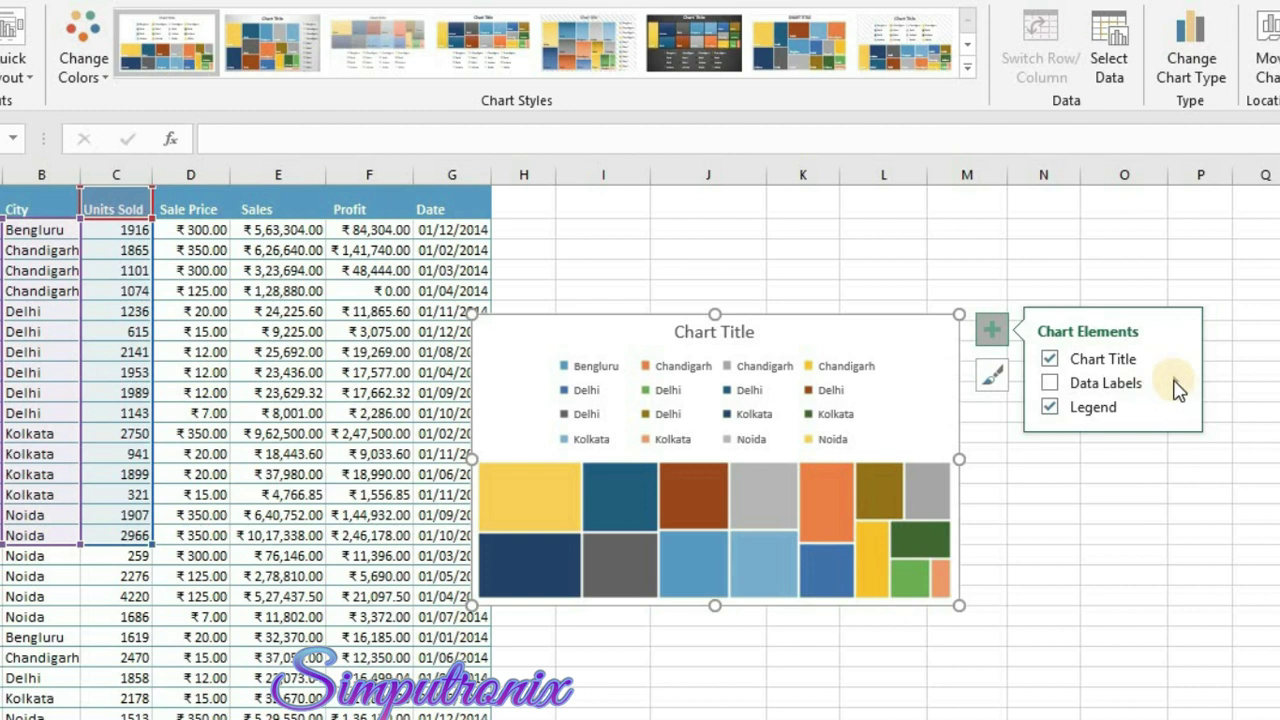
pyautogui.click(1176, 383)
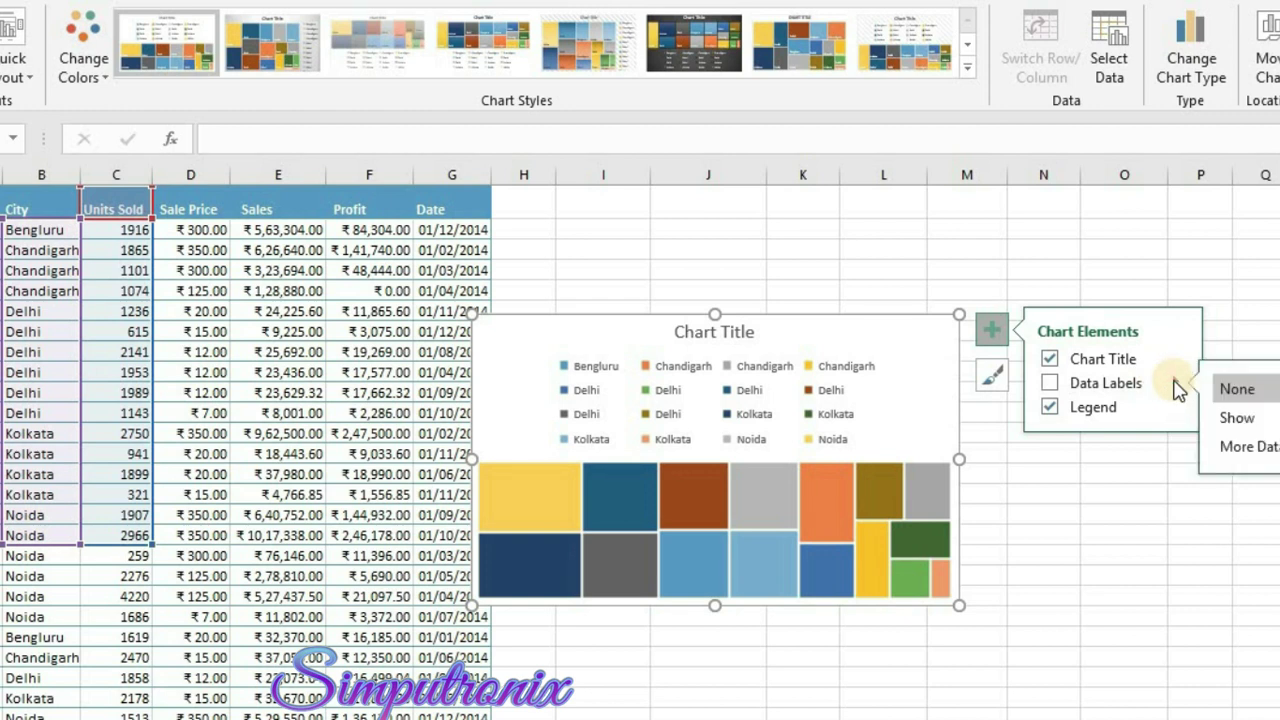
pyautogui.click(1248, 419)
pyautogui.doubleClick(697, 512)
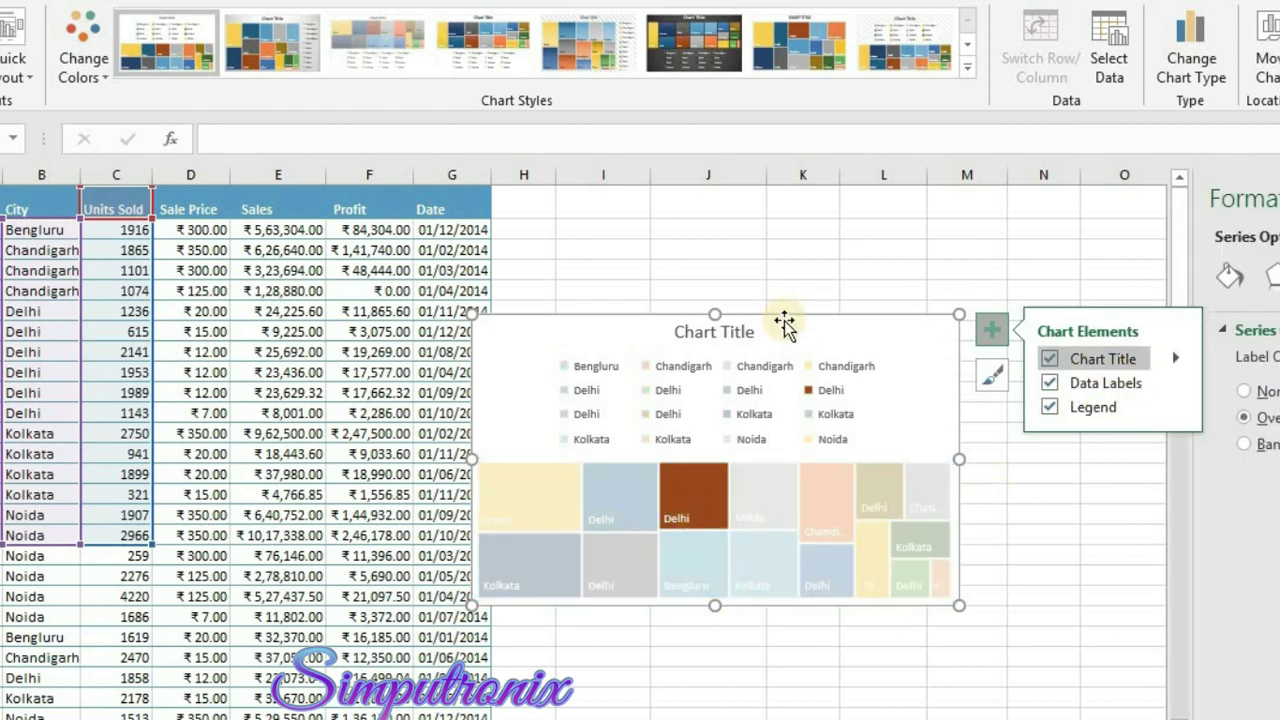
# - Replace the treemap with a waterfall chart of City and Units Sold in B1:C11 and apply the dark chart style
pyautogui.click(650, 342)
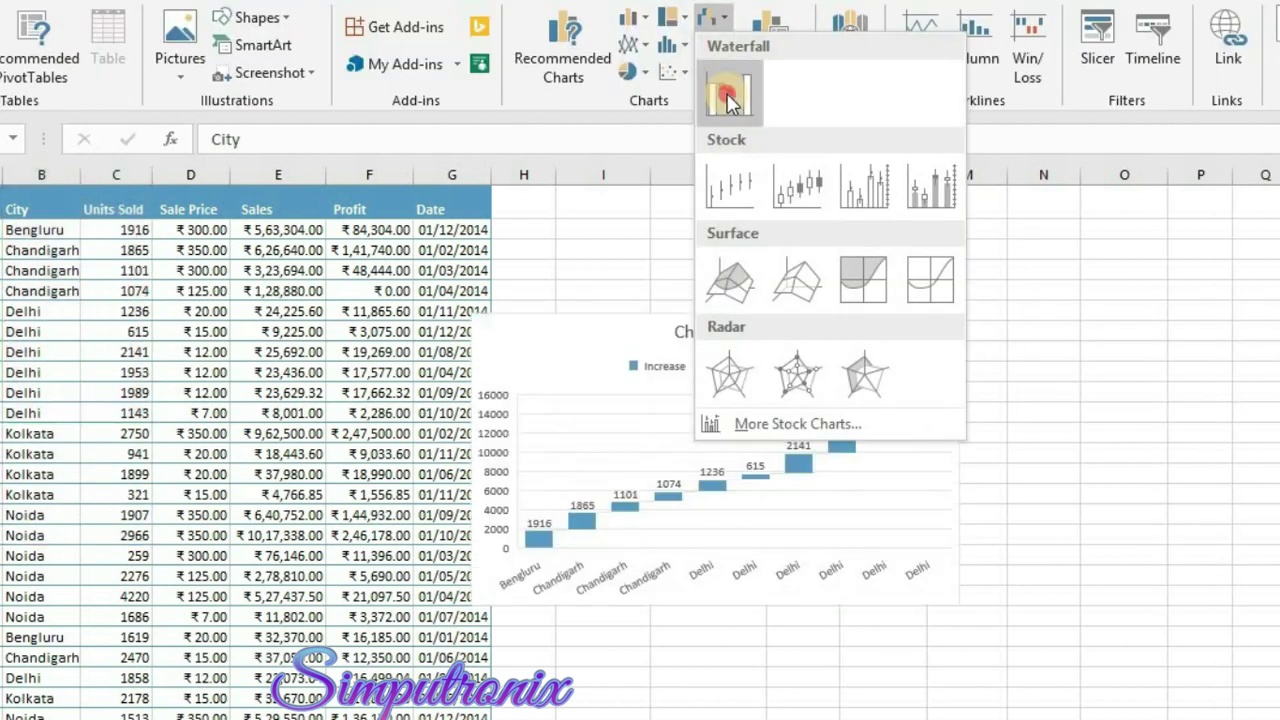
pyautogui.click(770, 178)
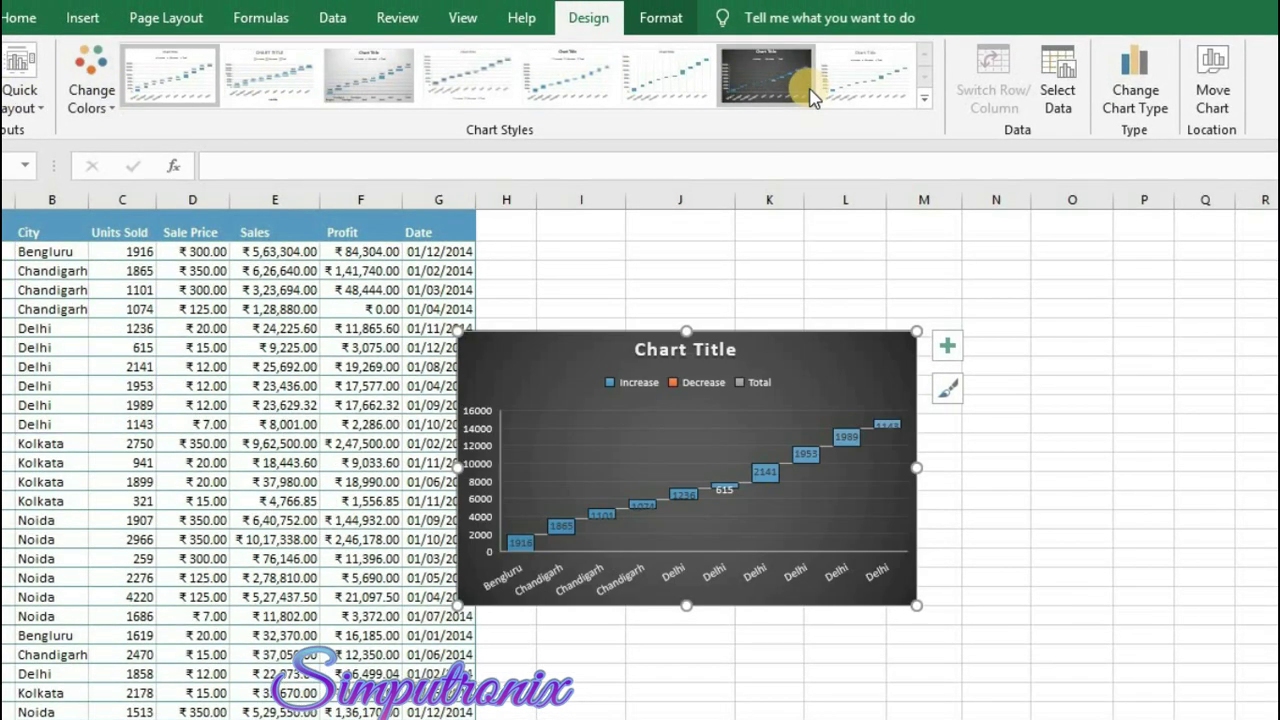
pyautogui.click(812, 97)
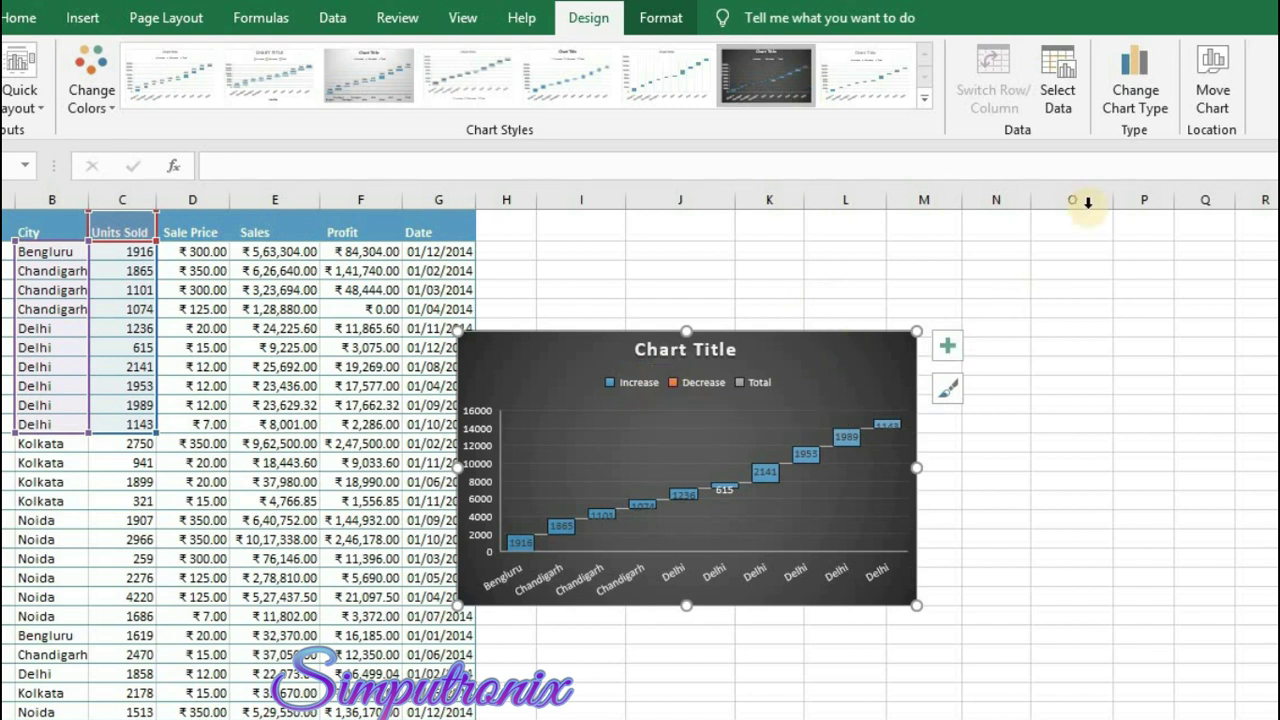
# - Review the waterfall chart's data source without changing it and delete the chart
pyautogui.click(1058, 78)
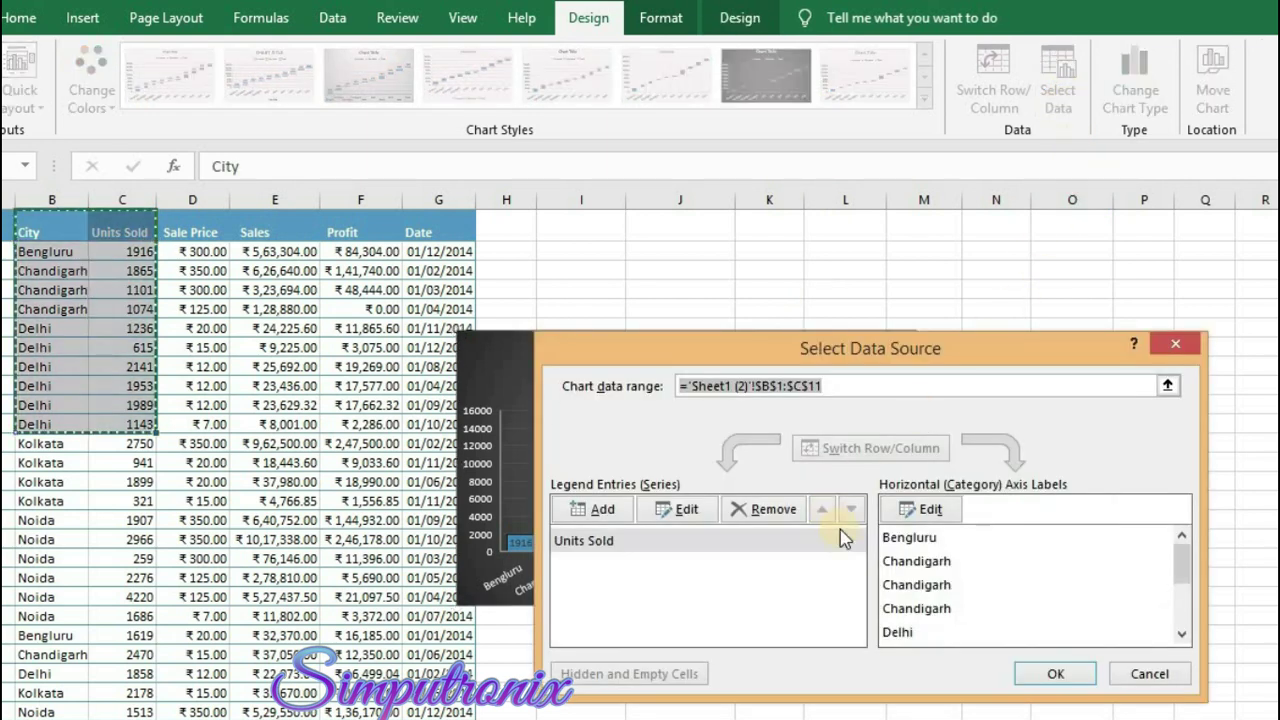
pyautogui.click(1177, 346)
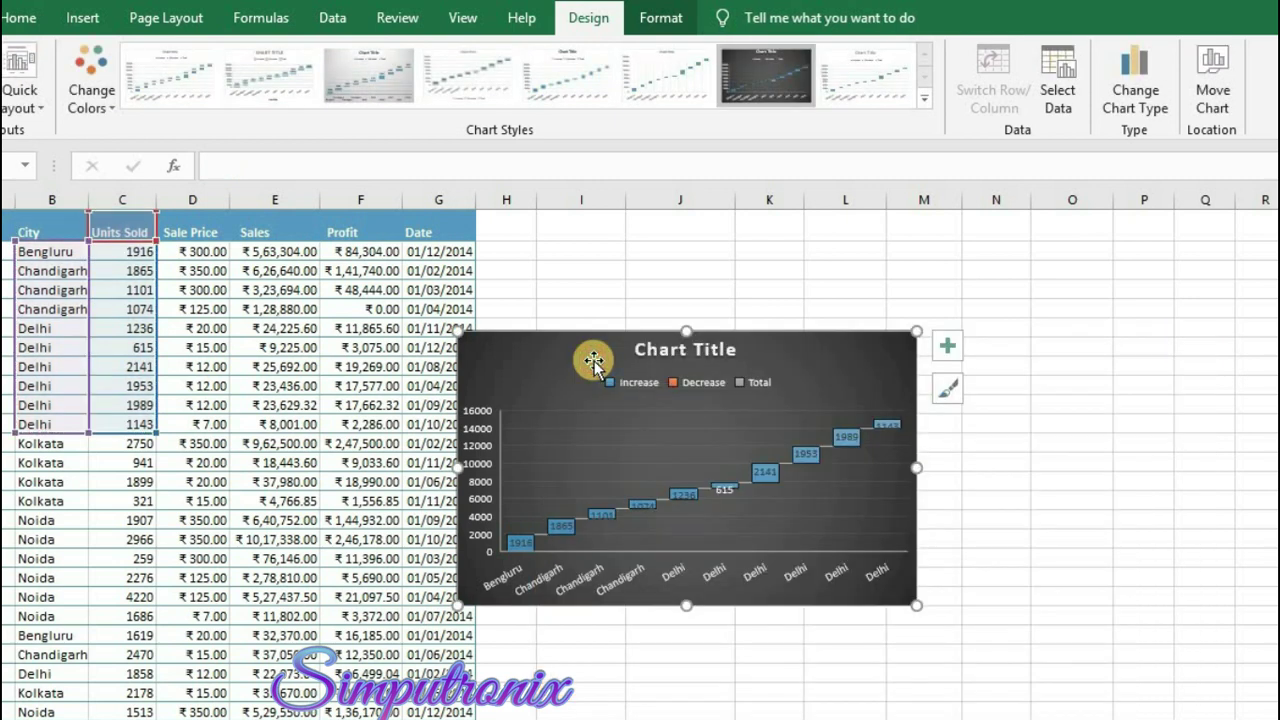
pyautogui.press('Delete')
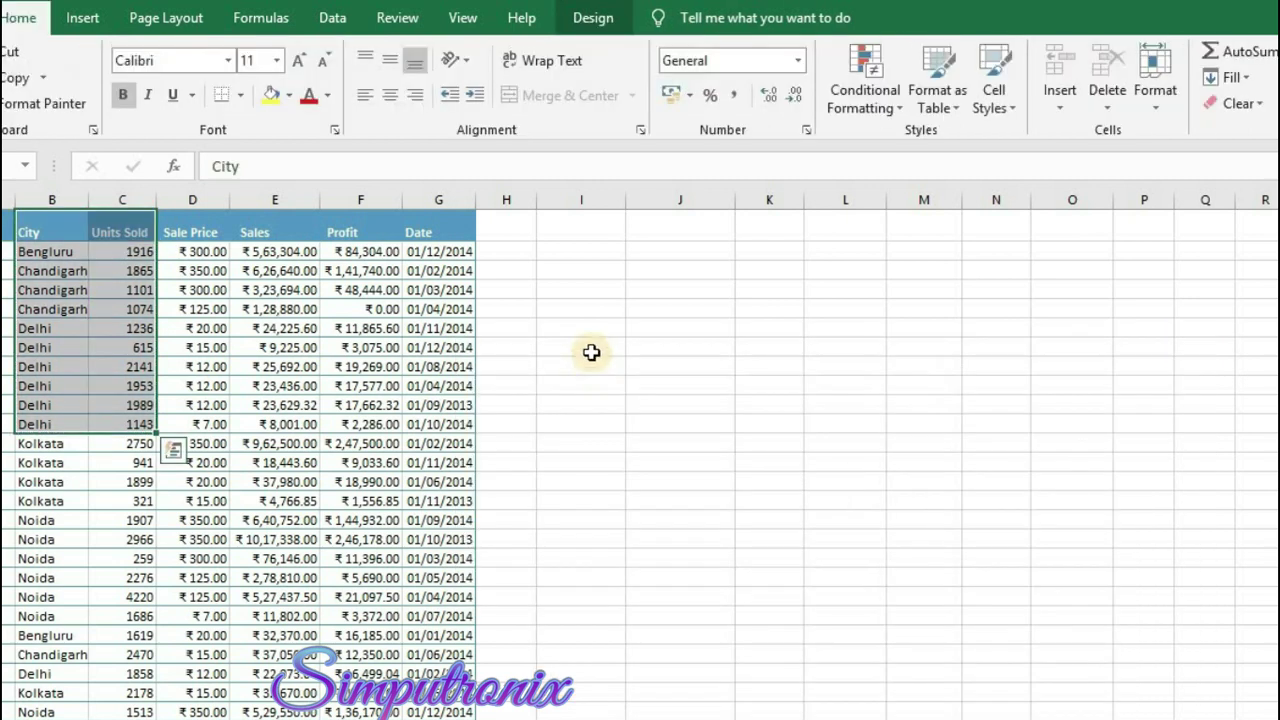
pyautogui.click(84, 20)
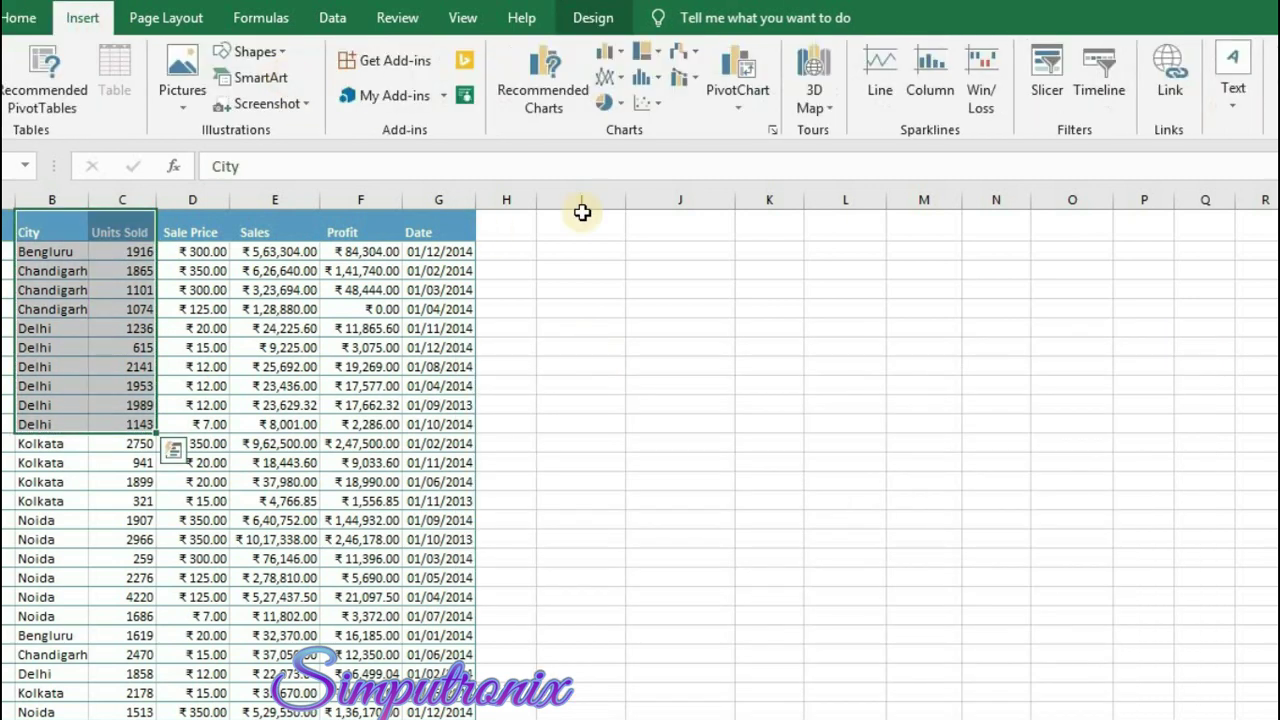
# - Create a PivotChart from the financials3 table on the existing worksheet at cell I6
pyautogui.click(741, 110)
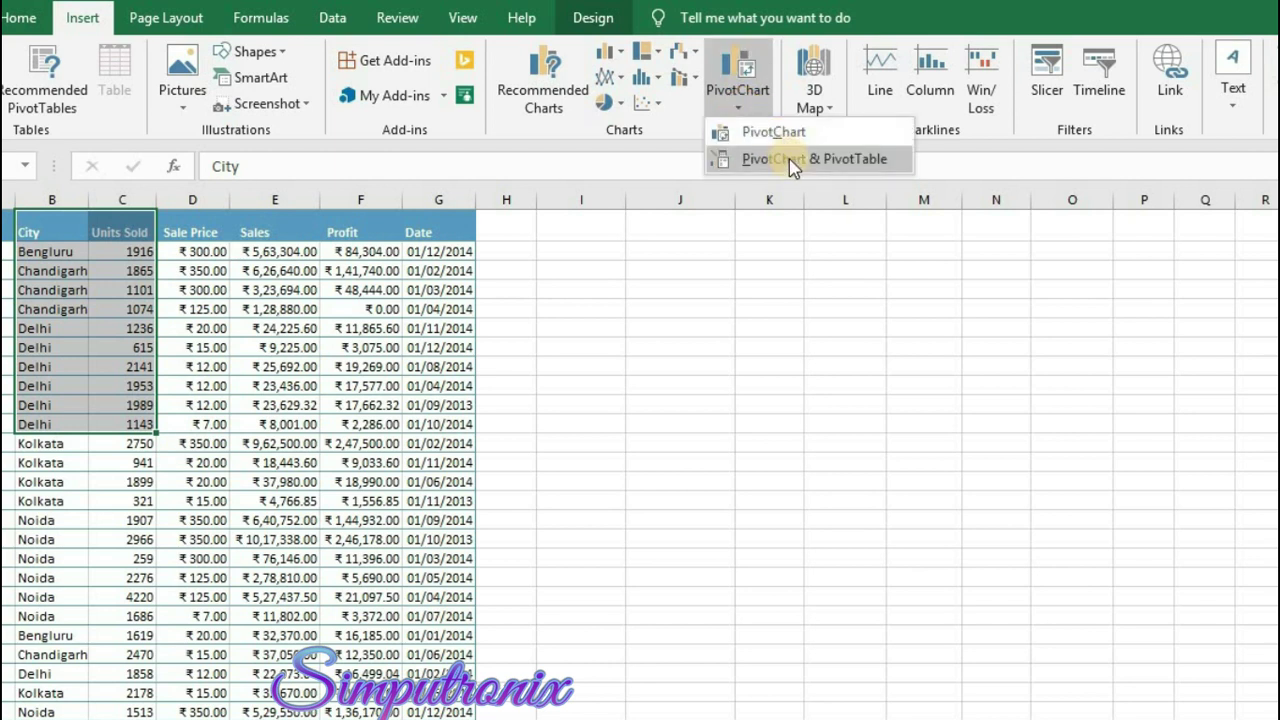
pyautogui.click(775, 132)
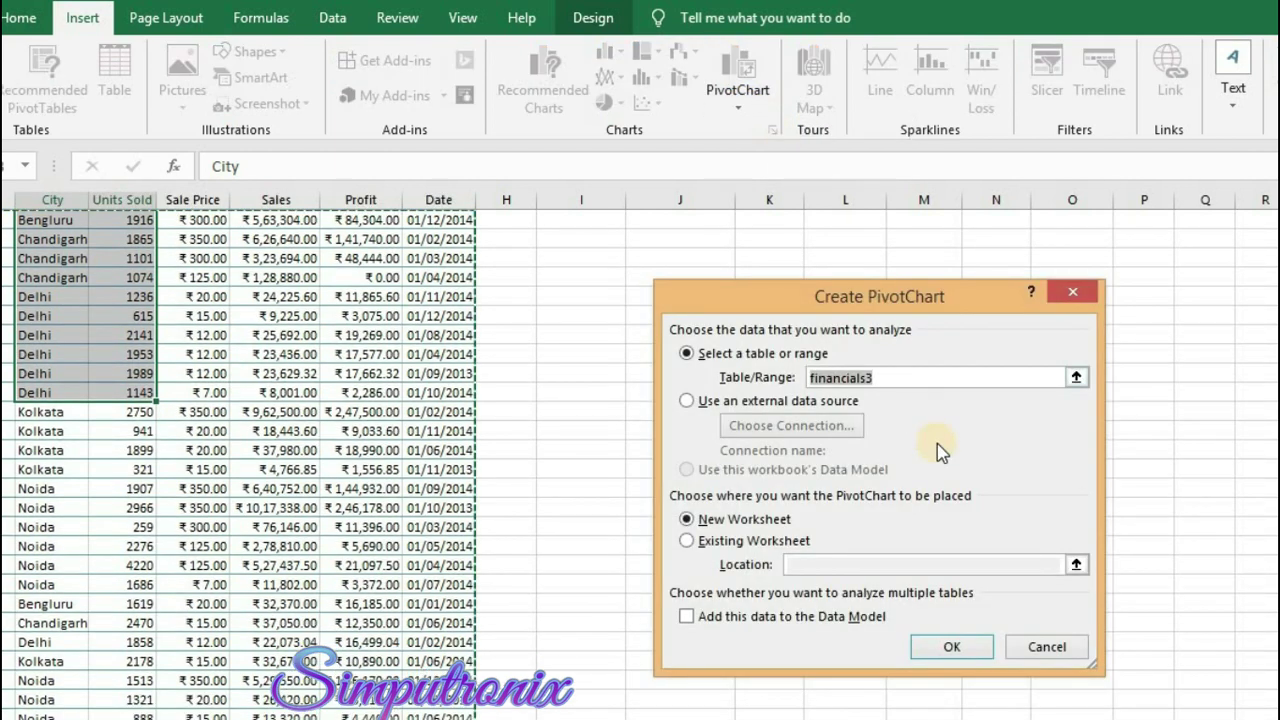
pyautogui.click(738, 545)
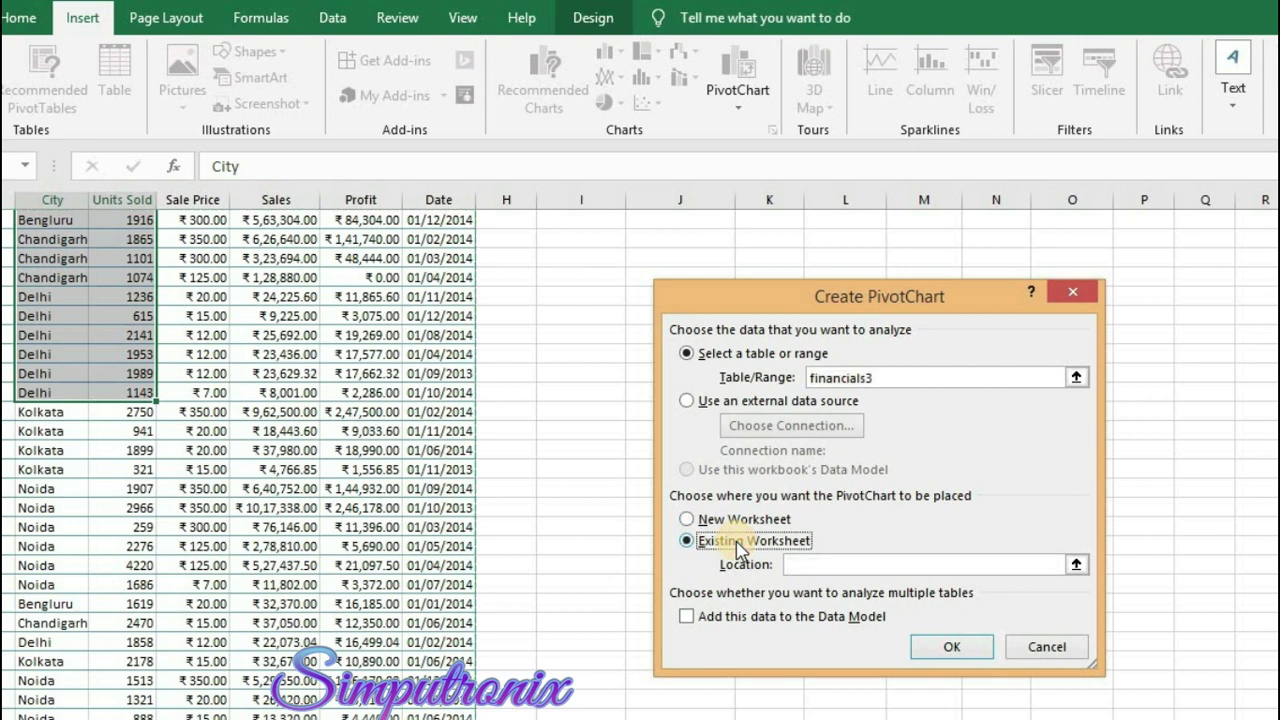
pyautogui.click(572, 300)
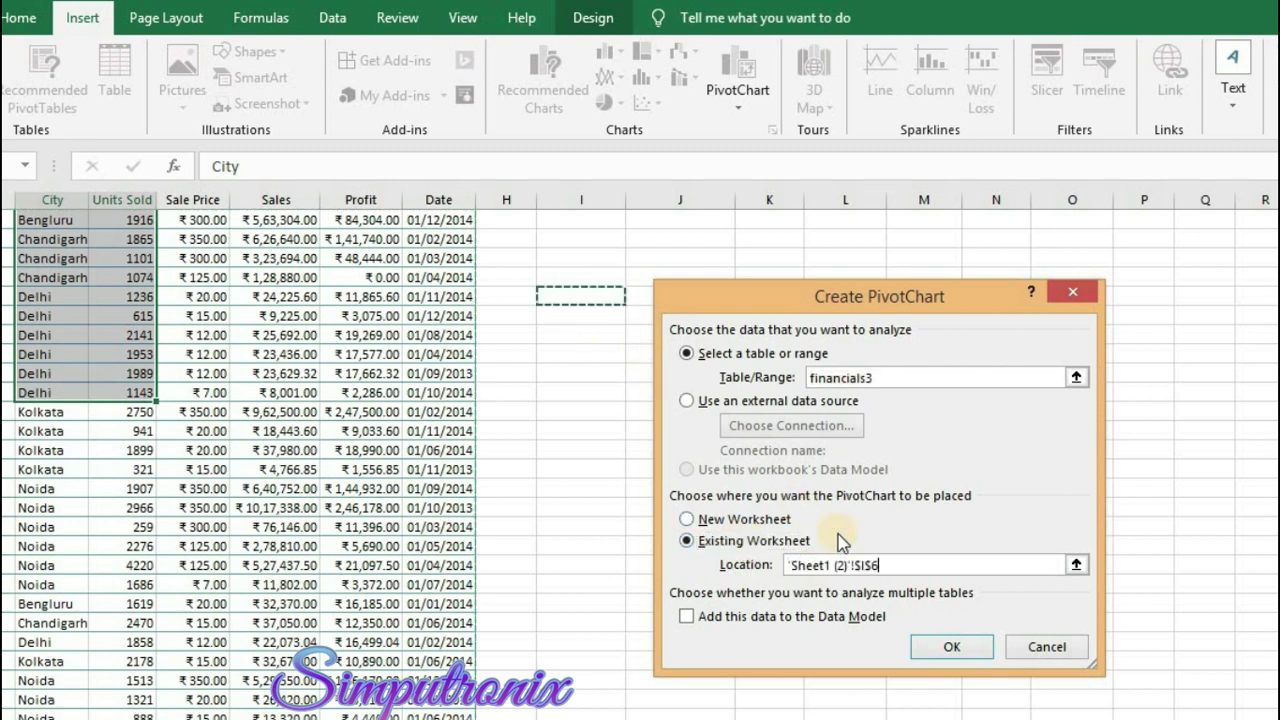
pyautogui.click(914, 648)
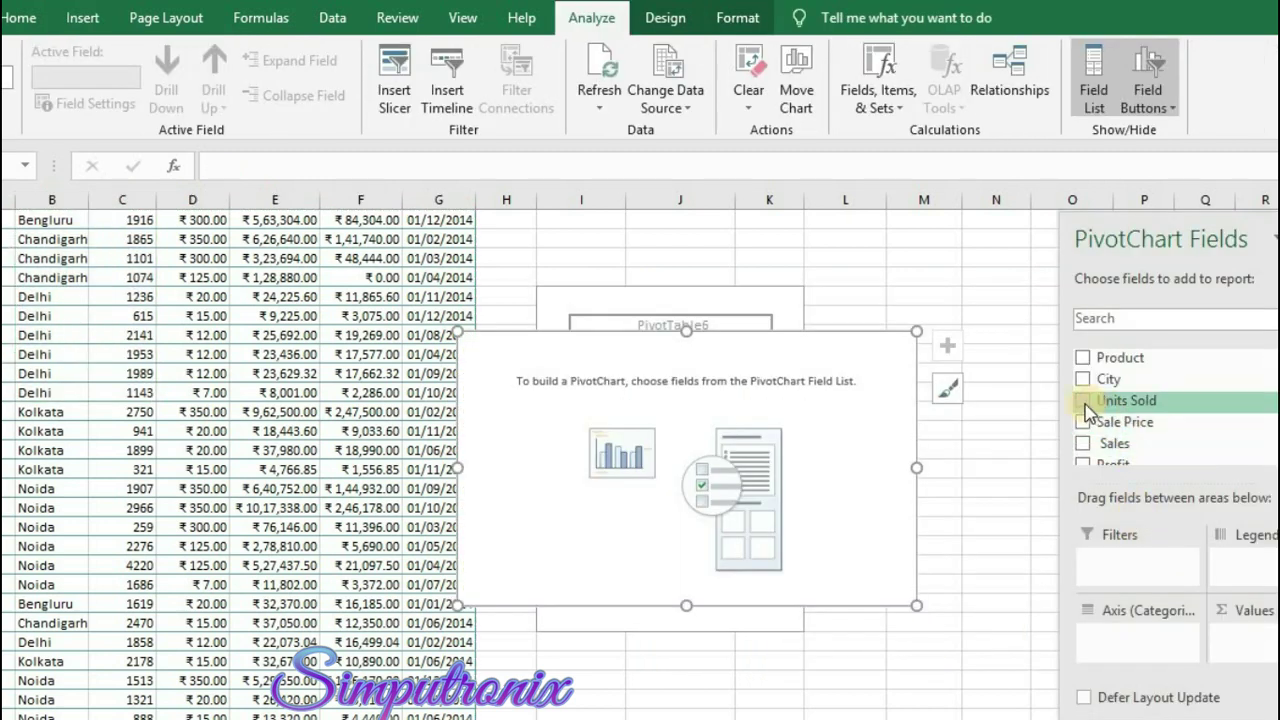
# - Add City and Units Sold to the PivotChart and move the chart below its PivotTable
pyautogui.click(1083, 379)
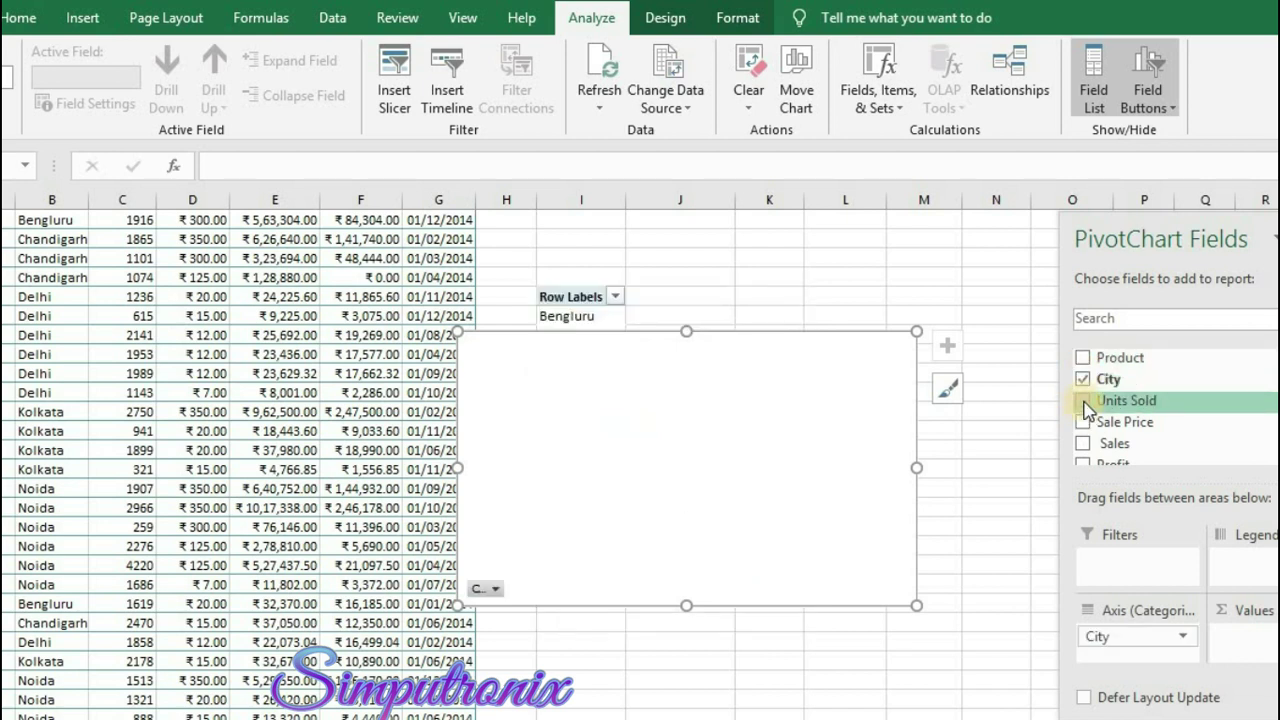
pyautogui.click(1084, 402)
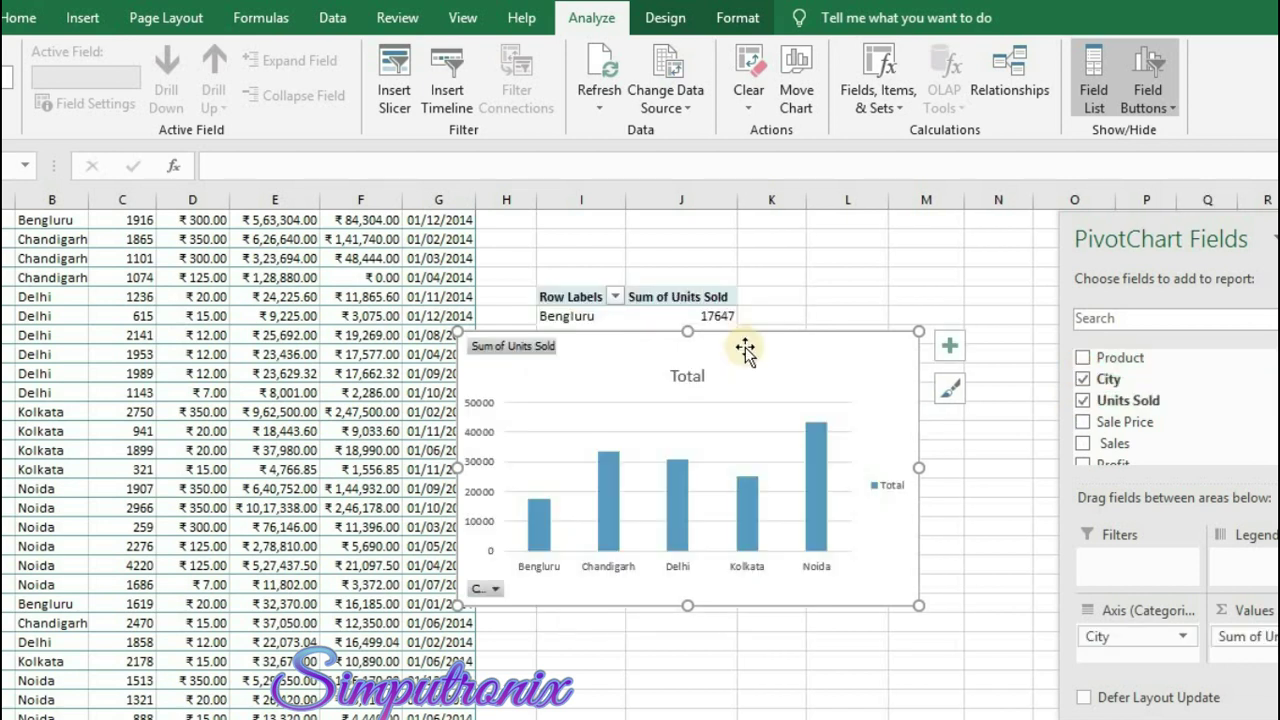
pyautogui.moveTo(743, 348); pyautogui.dragTo(808, 447)
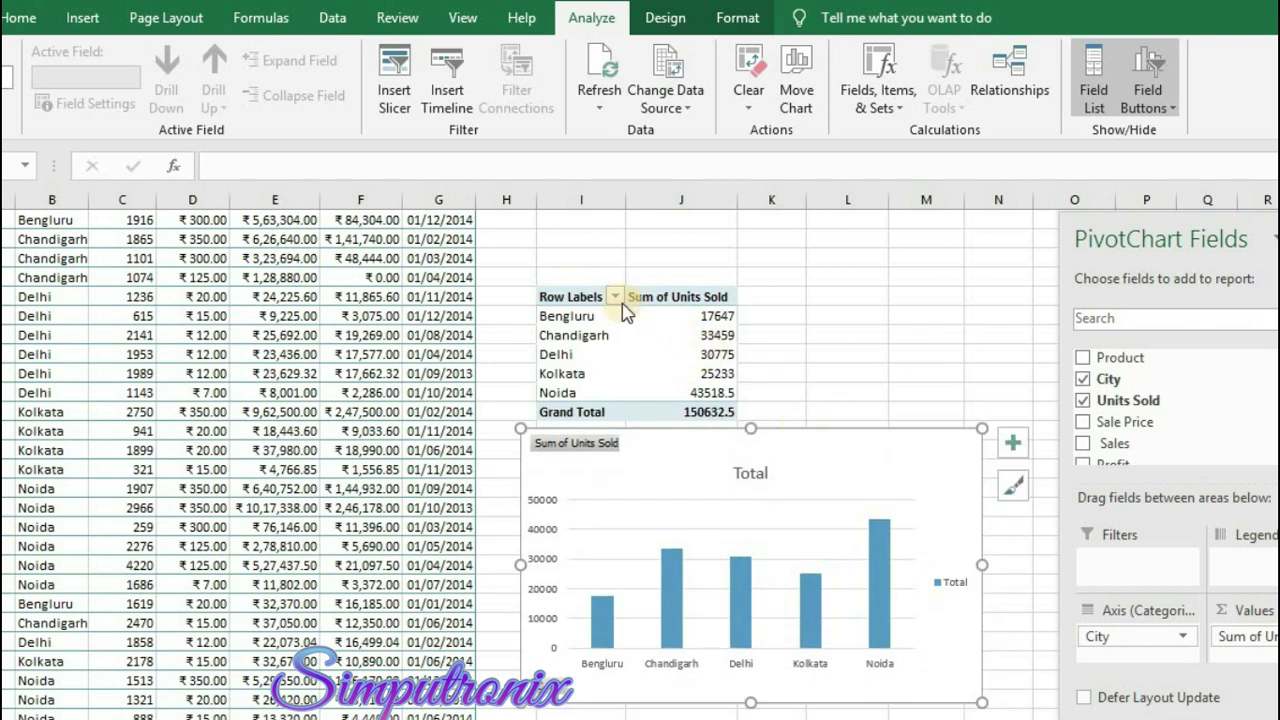
pyautogui.moveTo(675, 316)
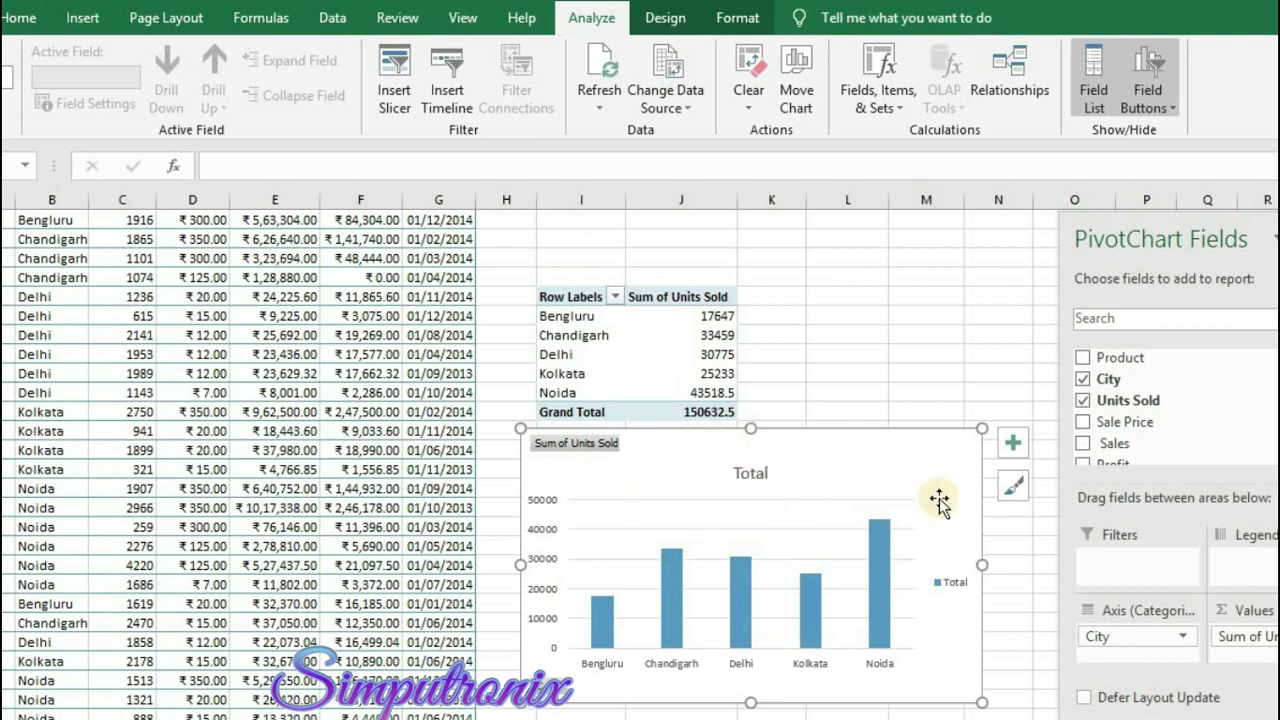
# - Replace Units Sold with Sale Price in the PivotChart and add Product as a second category level under City
pyautogui.click(1082, 421)
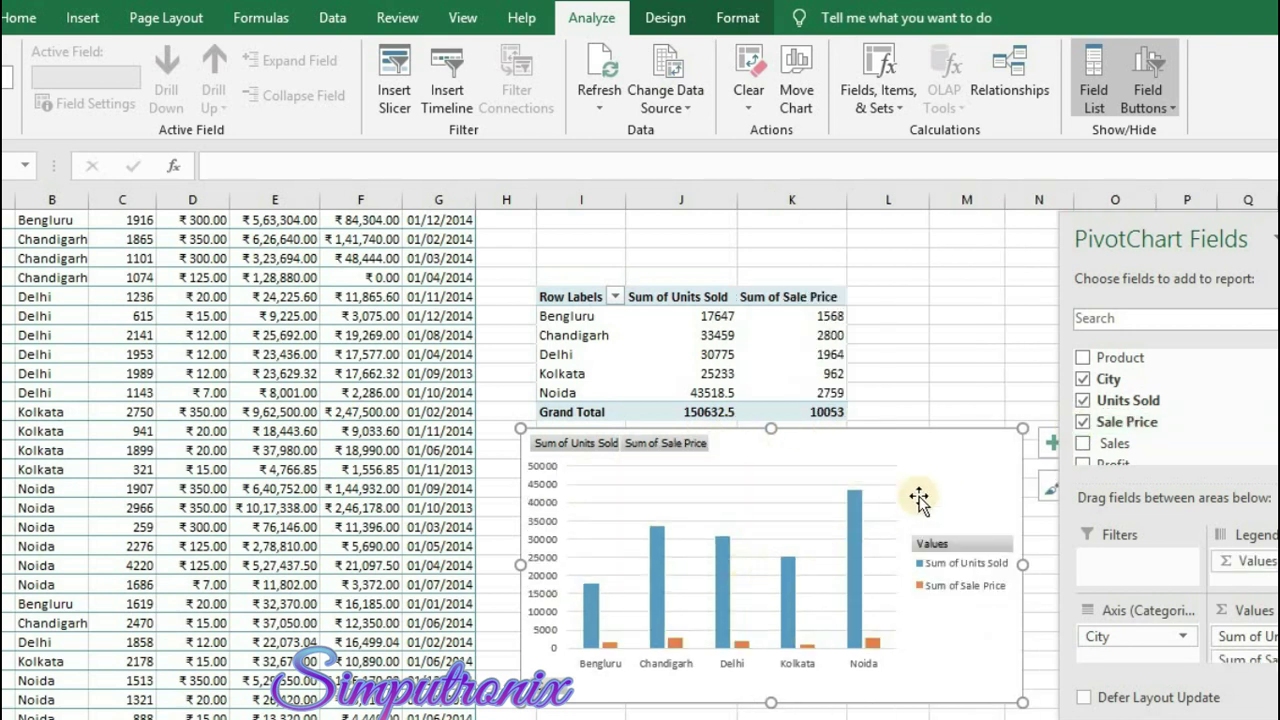
pyautogui.click(1102, 402)
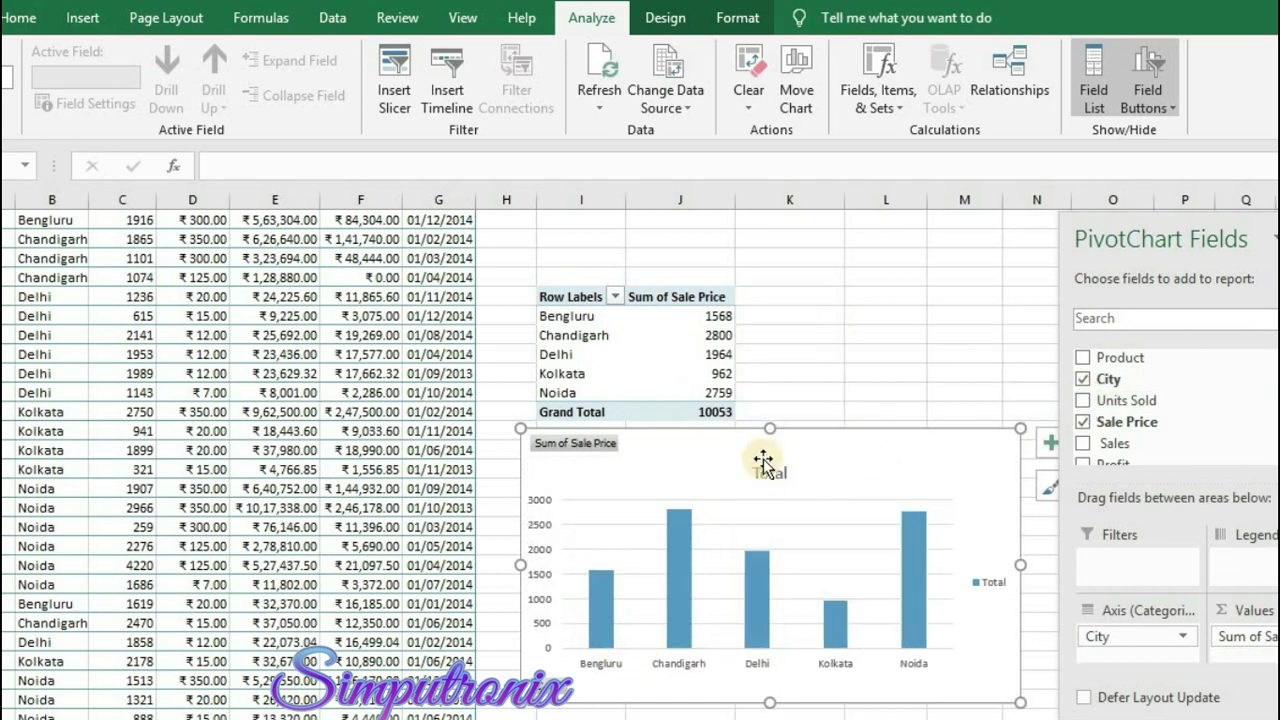
pyautogui.click(1083, 360)
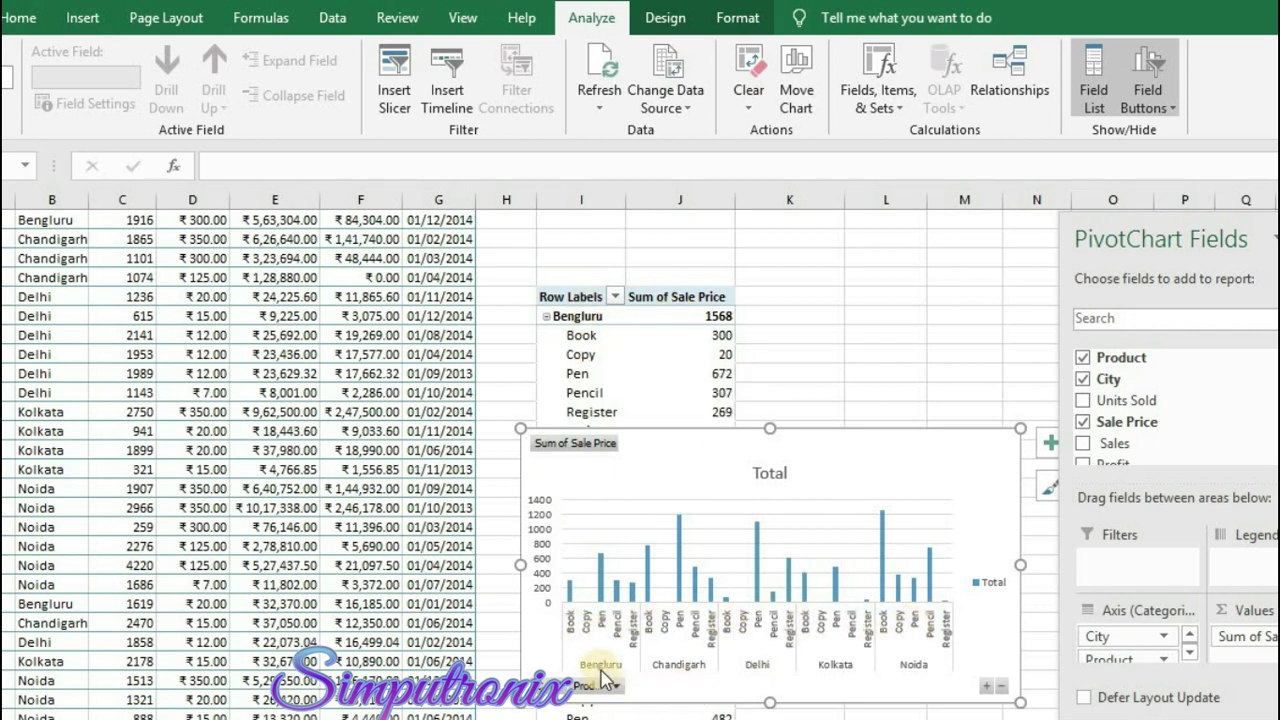
# - Delete the PivotChart together with its PivotTable from the worksheet
pyautogui.press('Delete')
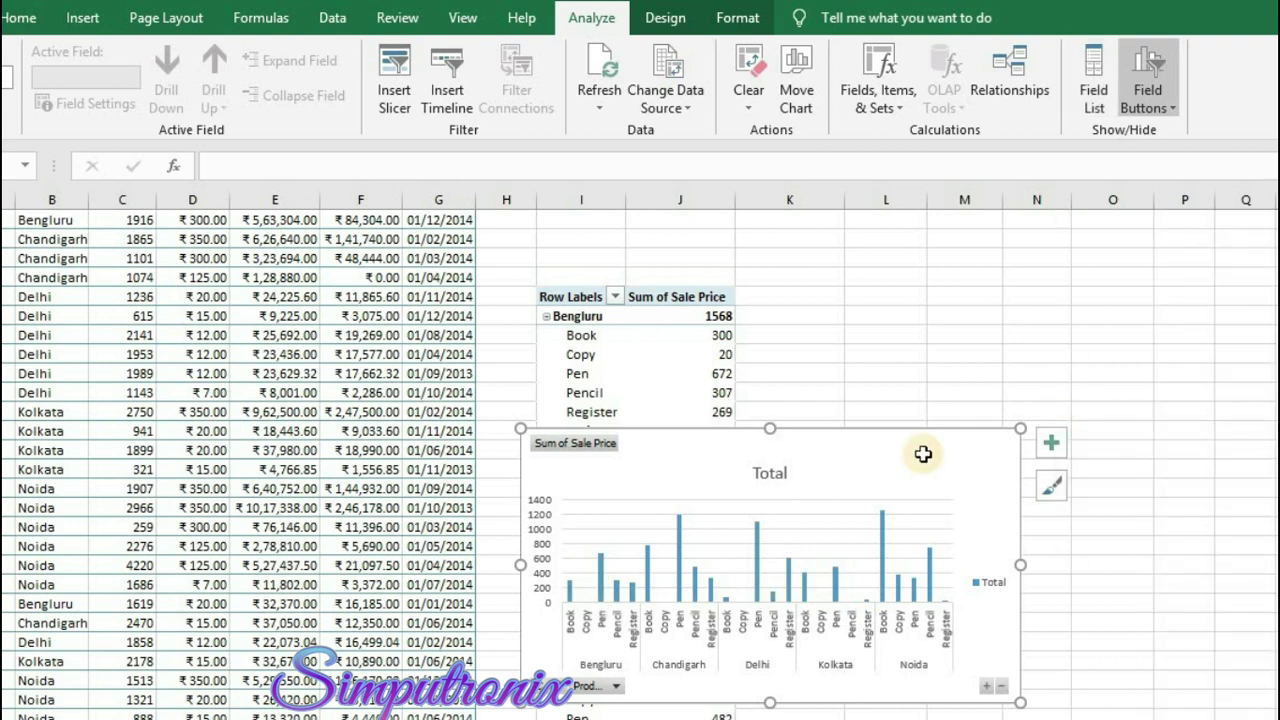
pyautogui.moveTo(551, 298); pyautogui.dragTo(790, 712)
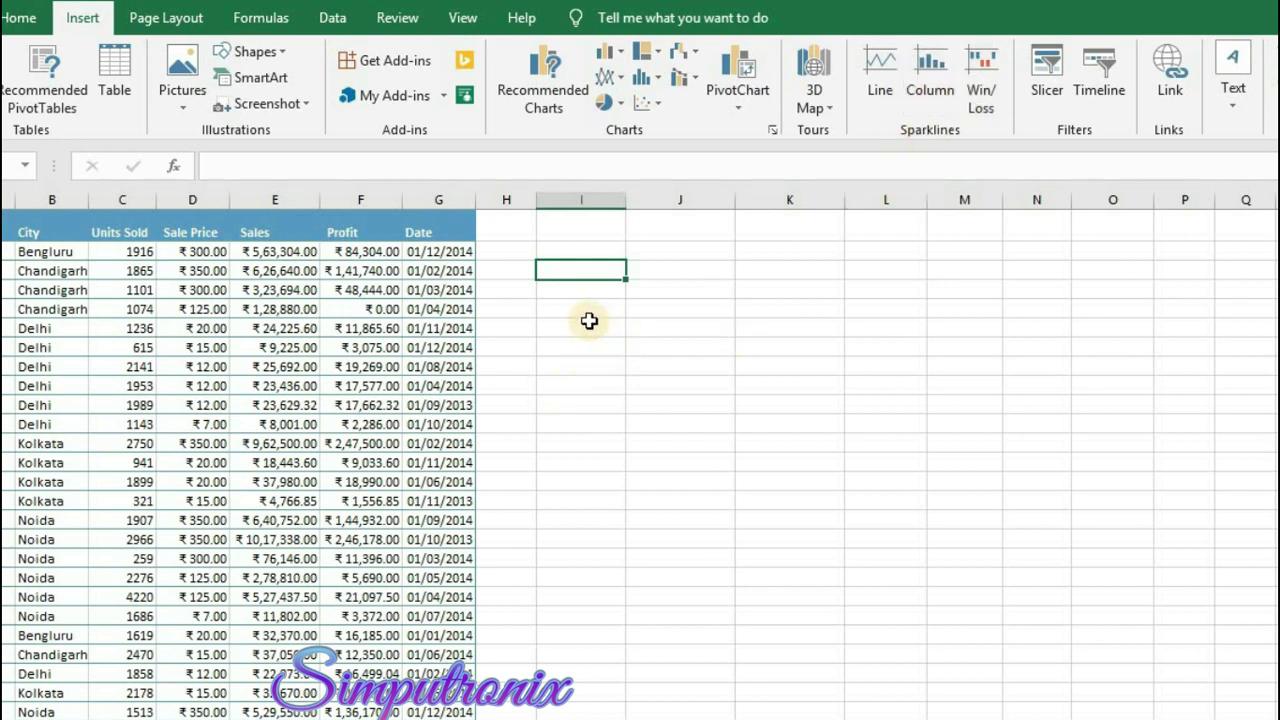
pyautogui.click(586, 325)
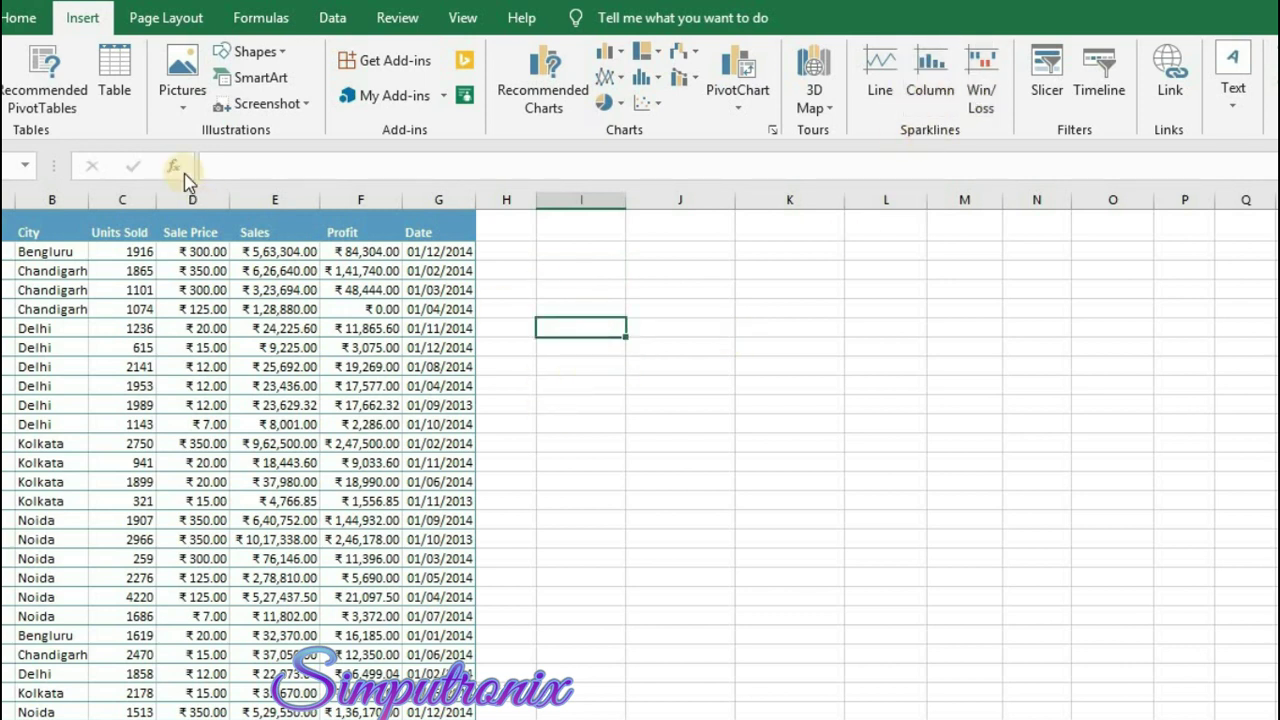
# - Insert a line sparkline of the Units Sold data in C1:C6 into cell I6
pyautogui.click(142, 251)
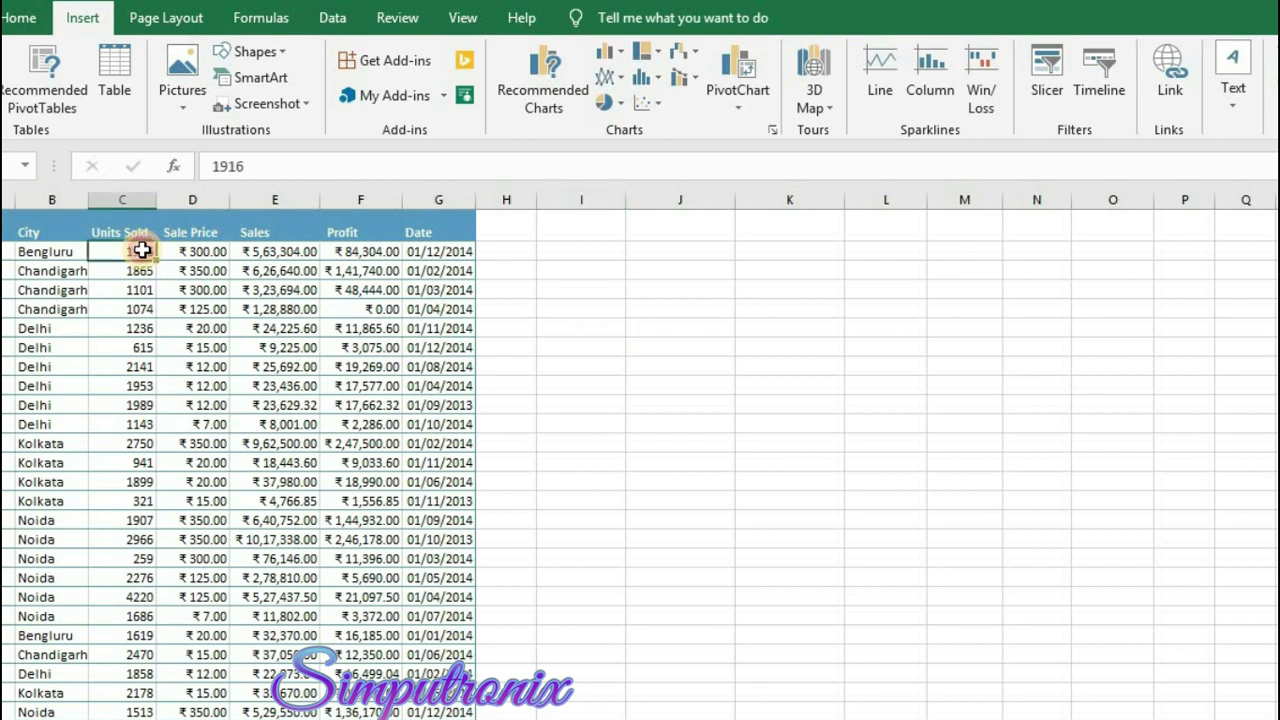
pyautogui.moveTo(142, 251); pyautogui.dragTo(135, 328)
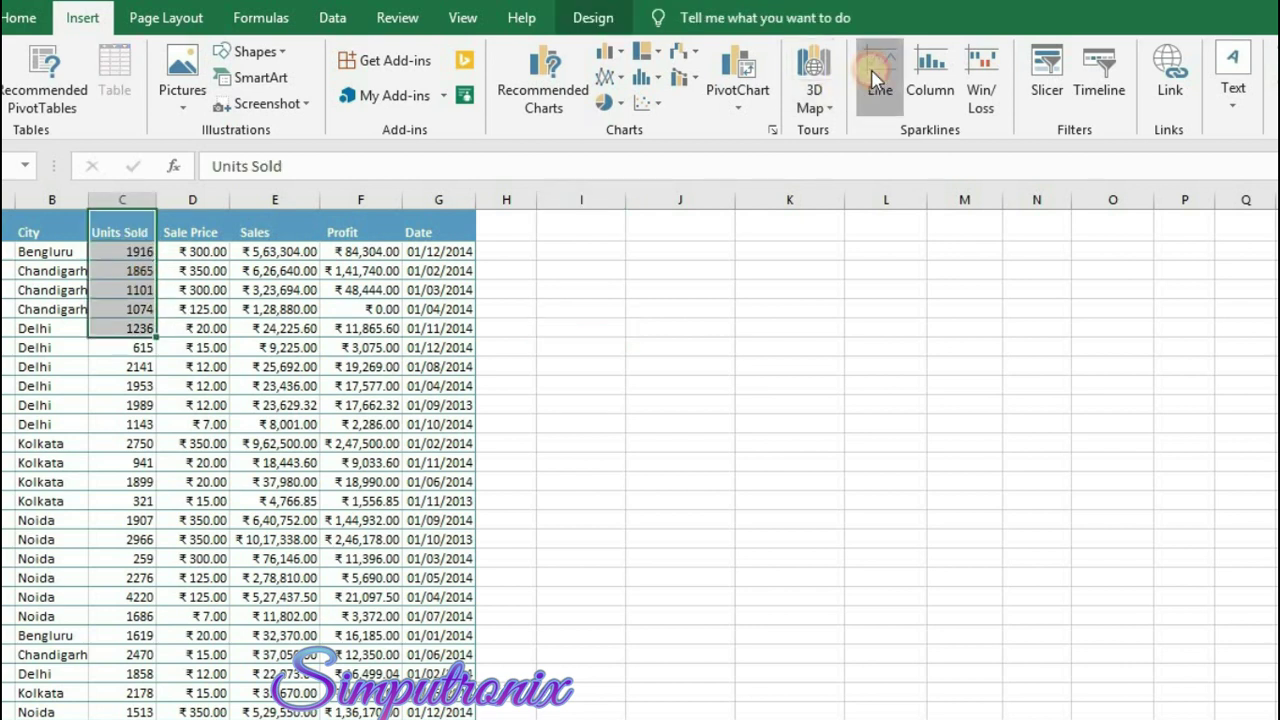
pyautogui.click(875, 78)
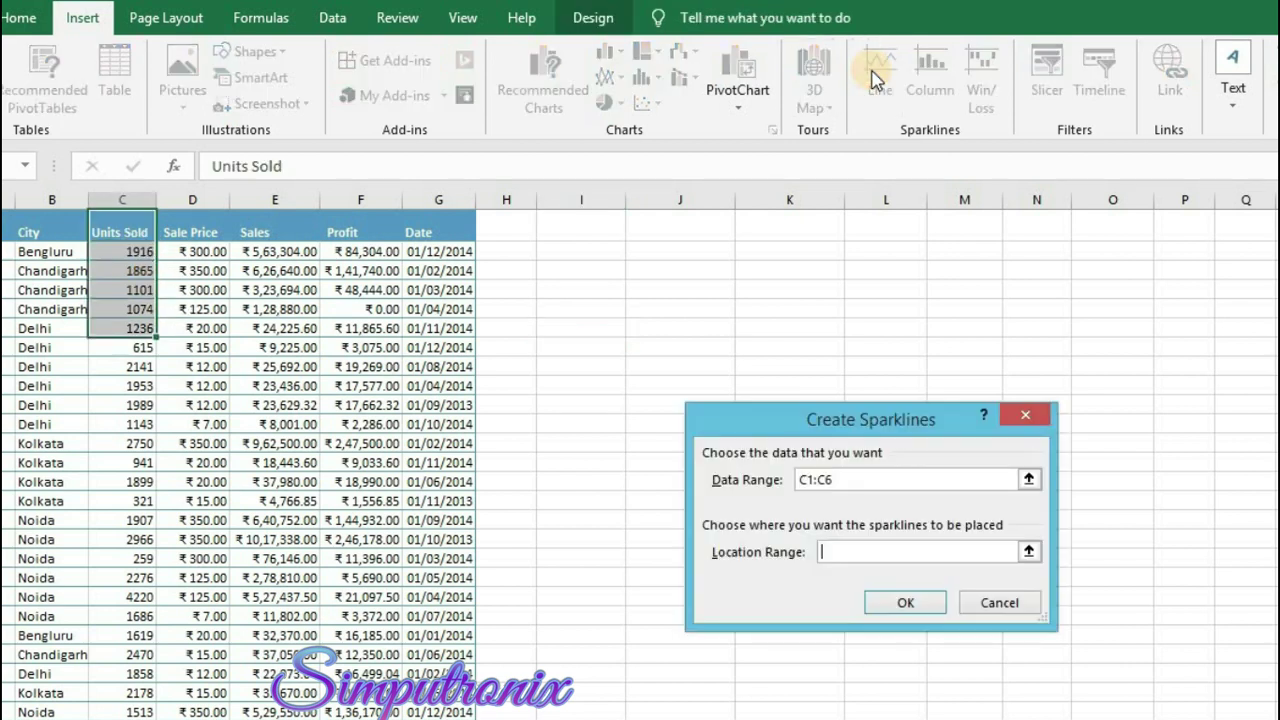
pyautogui.click(597, 322)
pyautogui.click(905, 602)
pyautogui.click(918, 600)
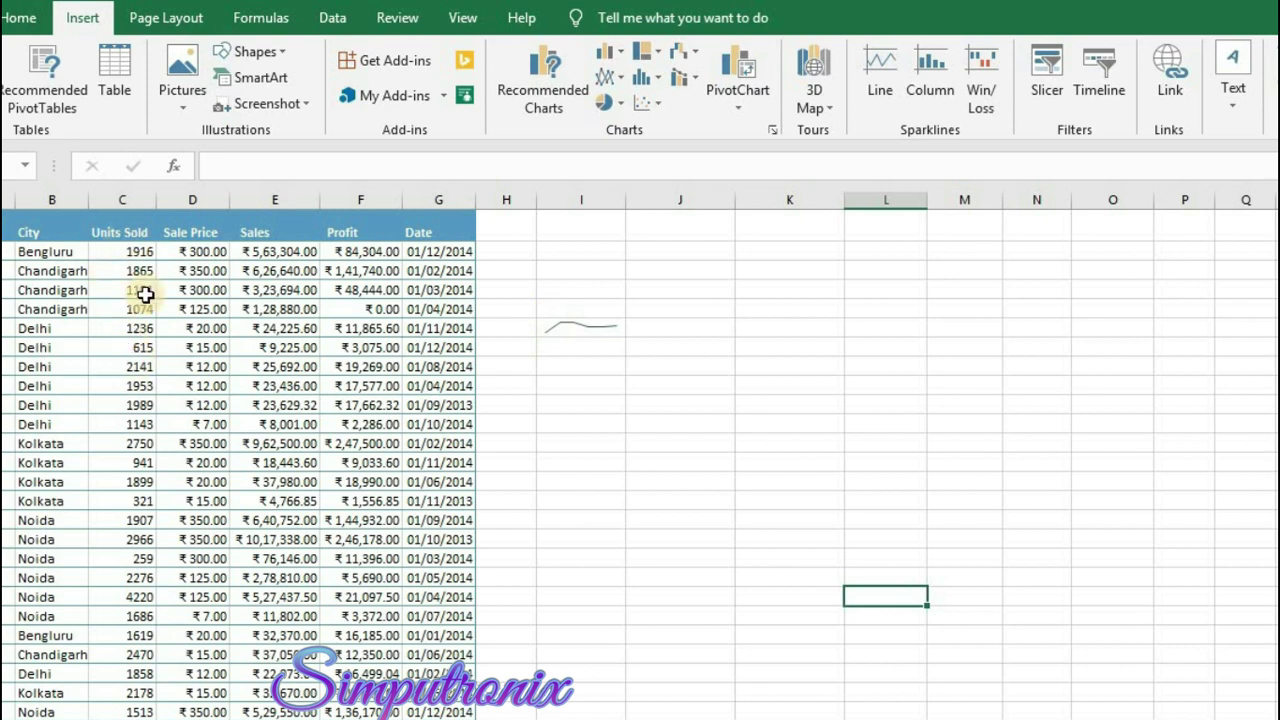
# - Insert a column sparkline of the Units Sold data in C1:C7 into cell J6
pyautogui.click(596, 326)
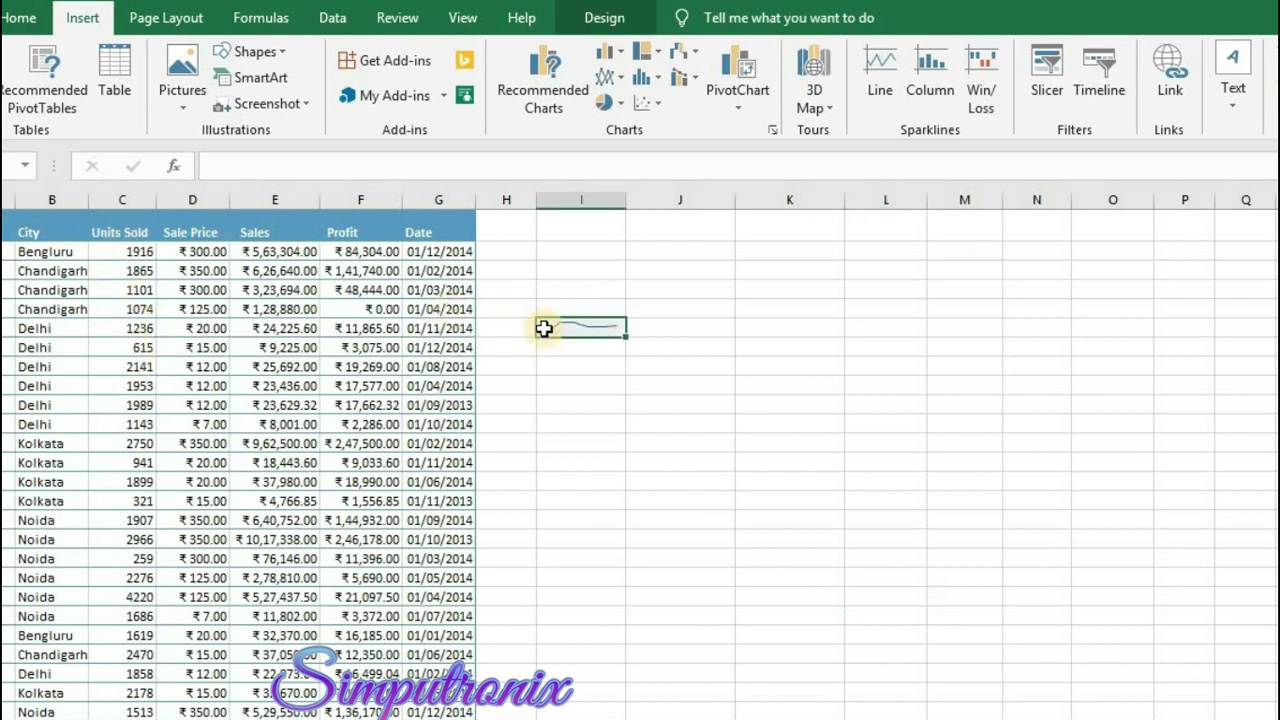
pyautogui.click(680, 326)
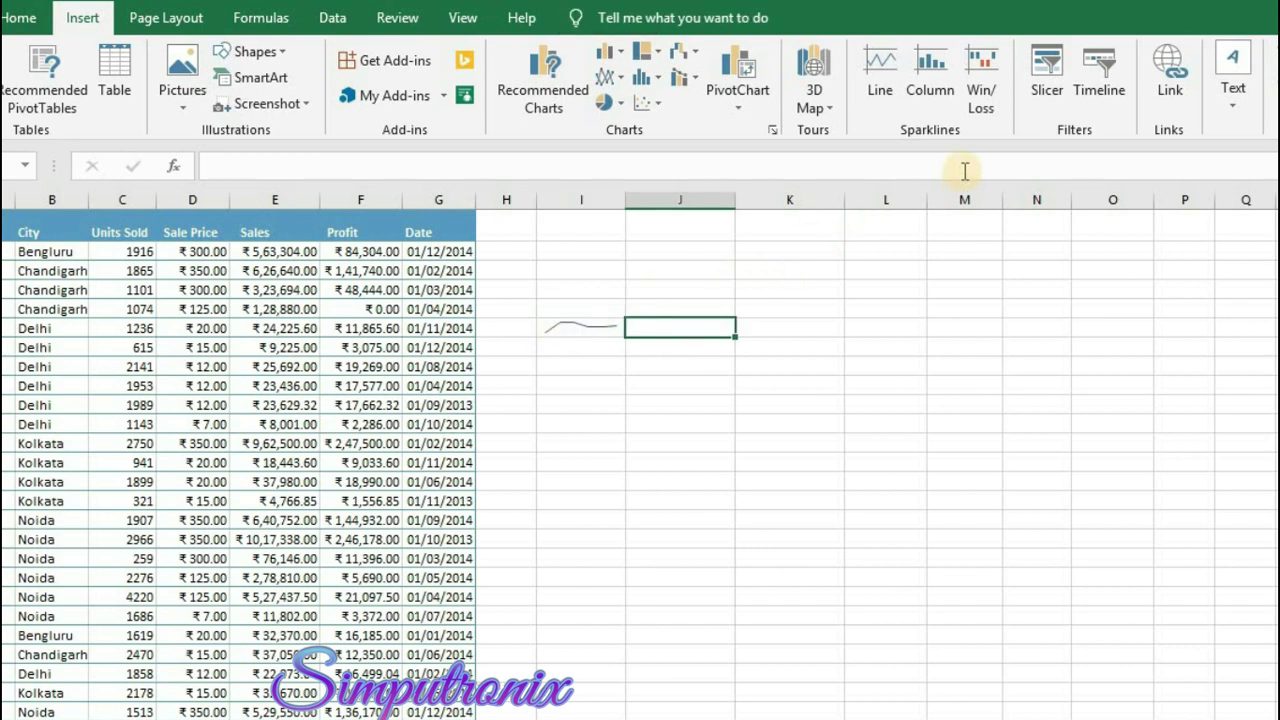
pyautogui.moveTo(108, 233); pyautogui.dragTo(125, 347)
pyautogui.click(930, 80)
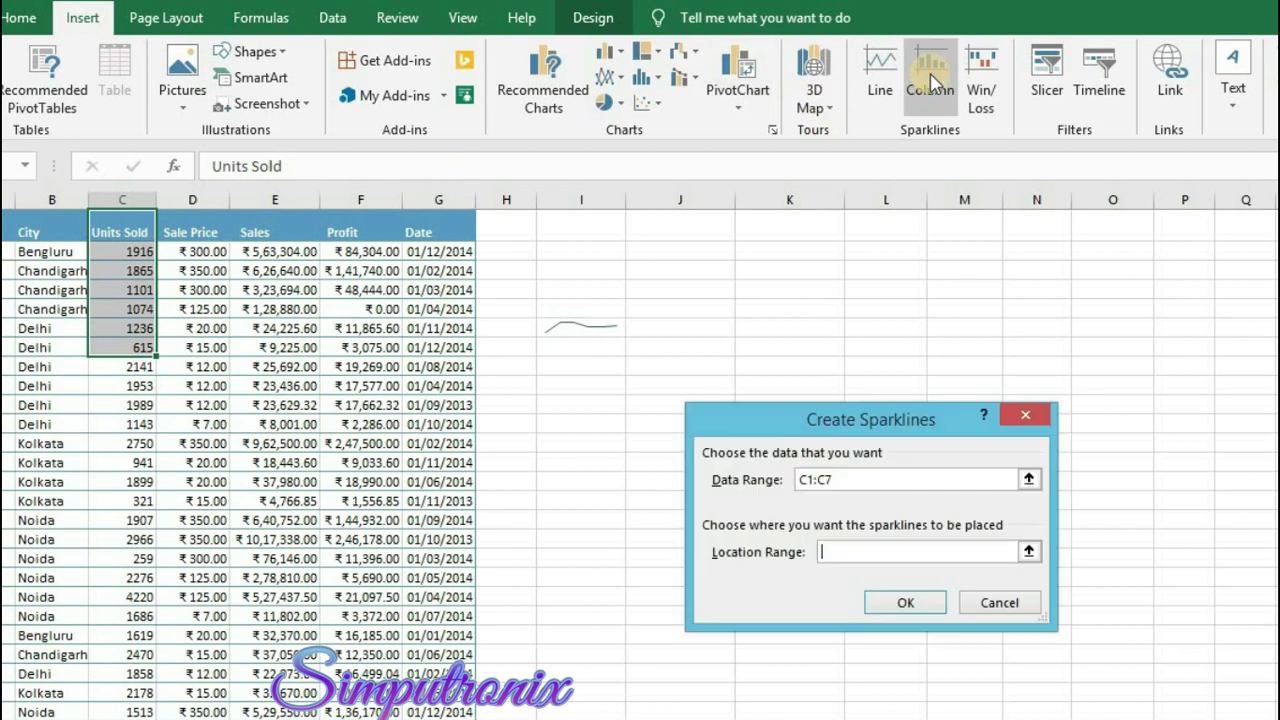
pyautogui.click(700, 325)
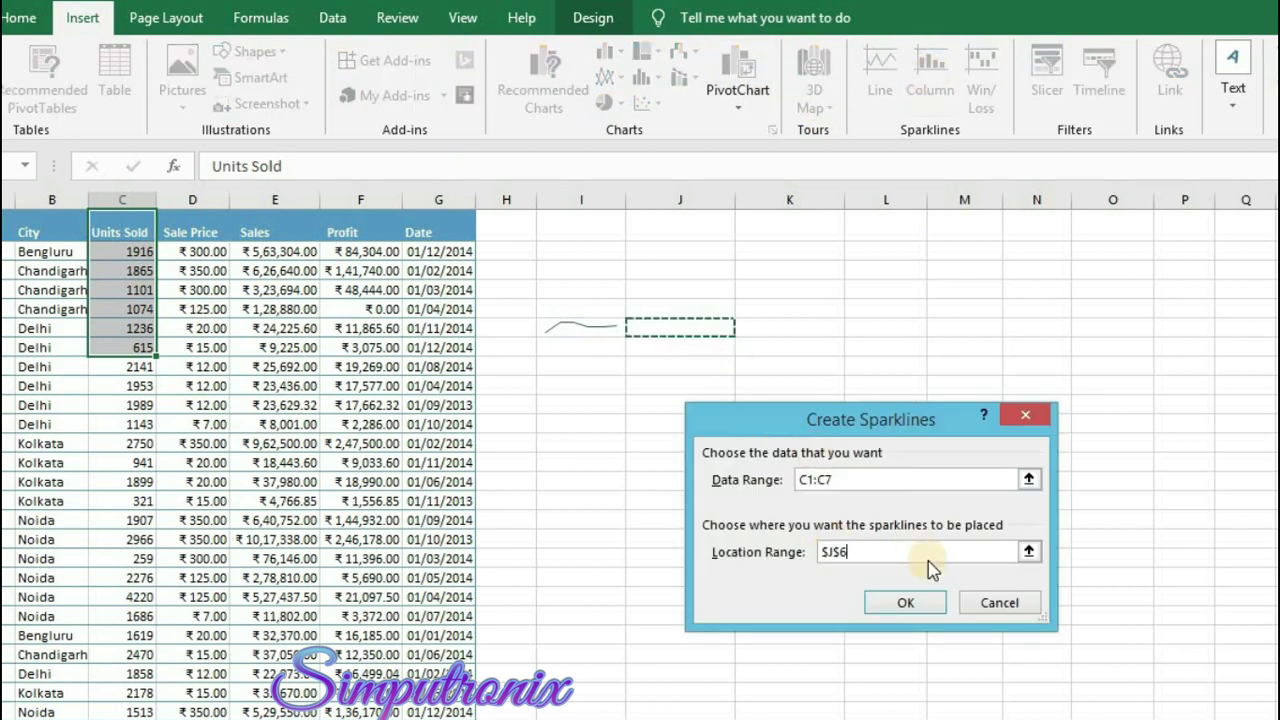
pyautogui.click(905, 604)
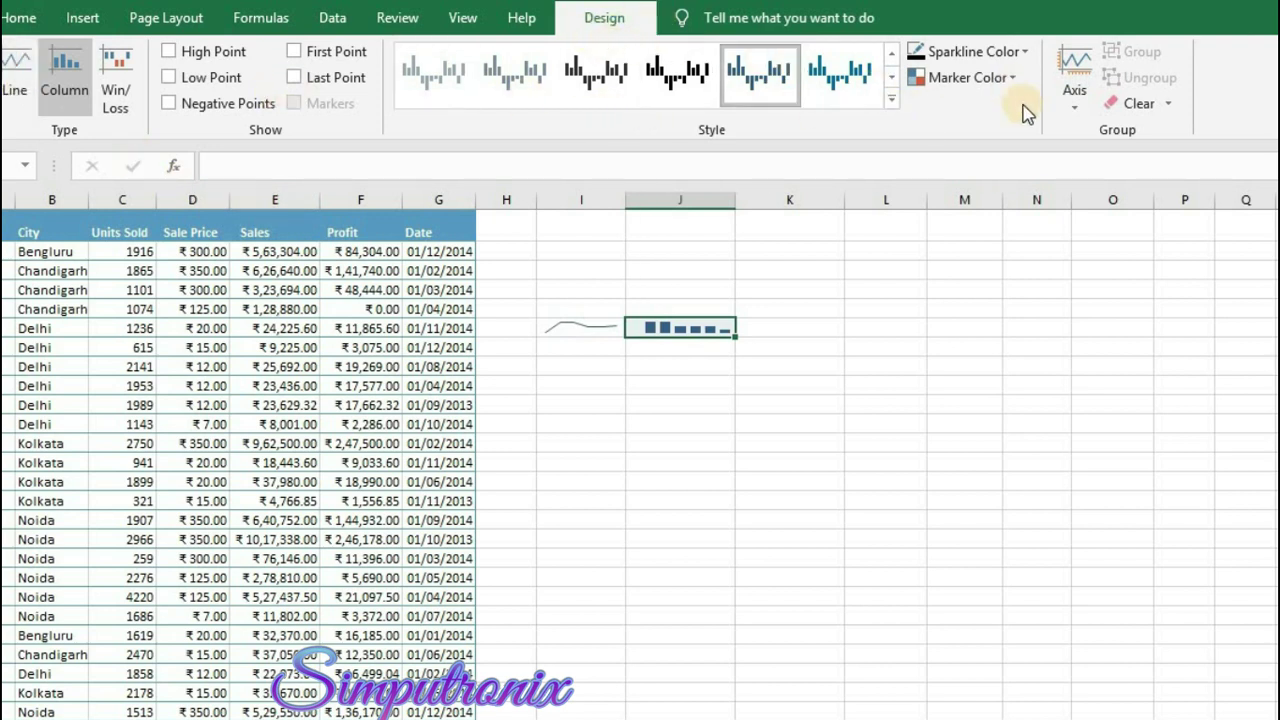
# - Clear both sparklines from cells I6 and J6
pyautogui.click(82, 18)
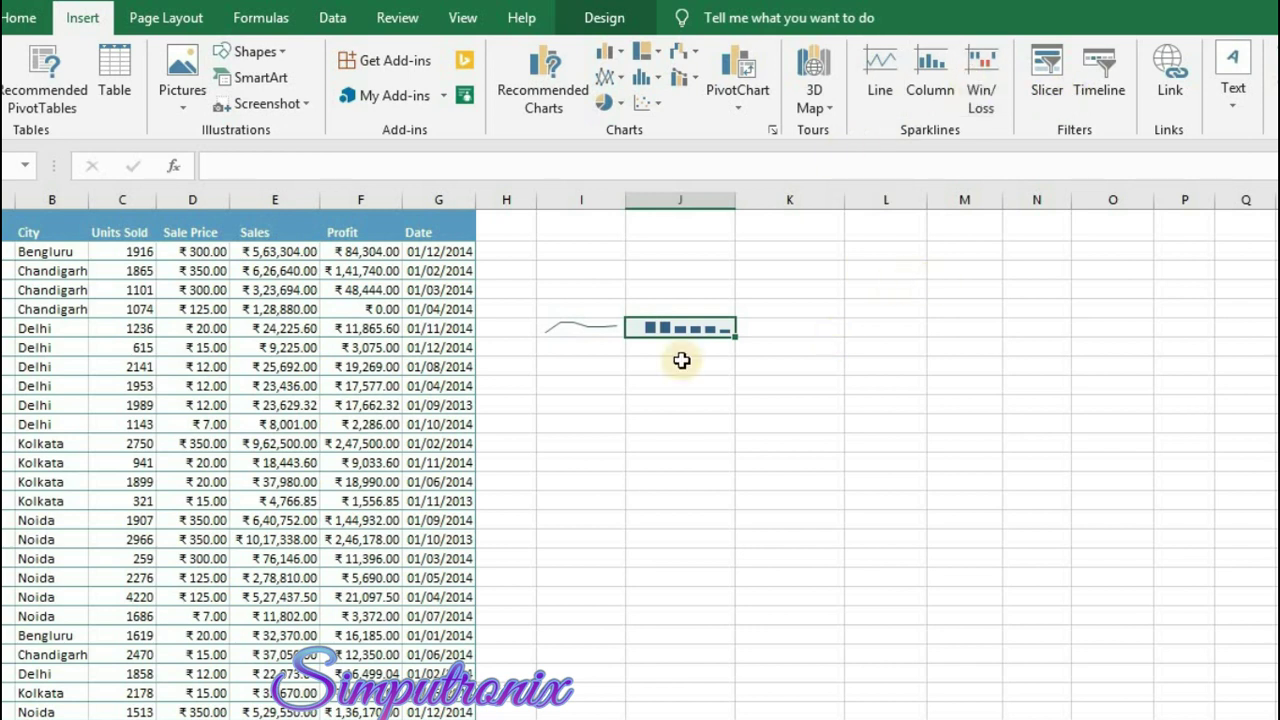
pyautogui.moveTo(569, 328); pyautogui.dragTo(650, 328)
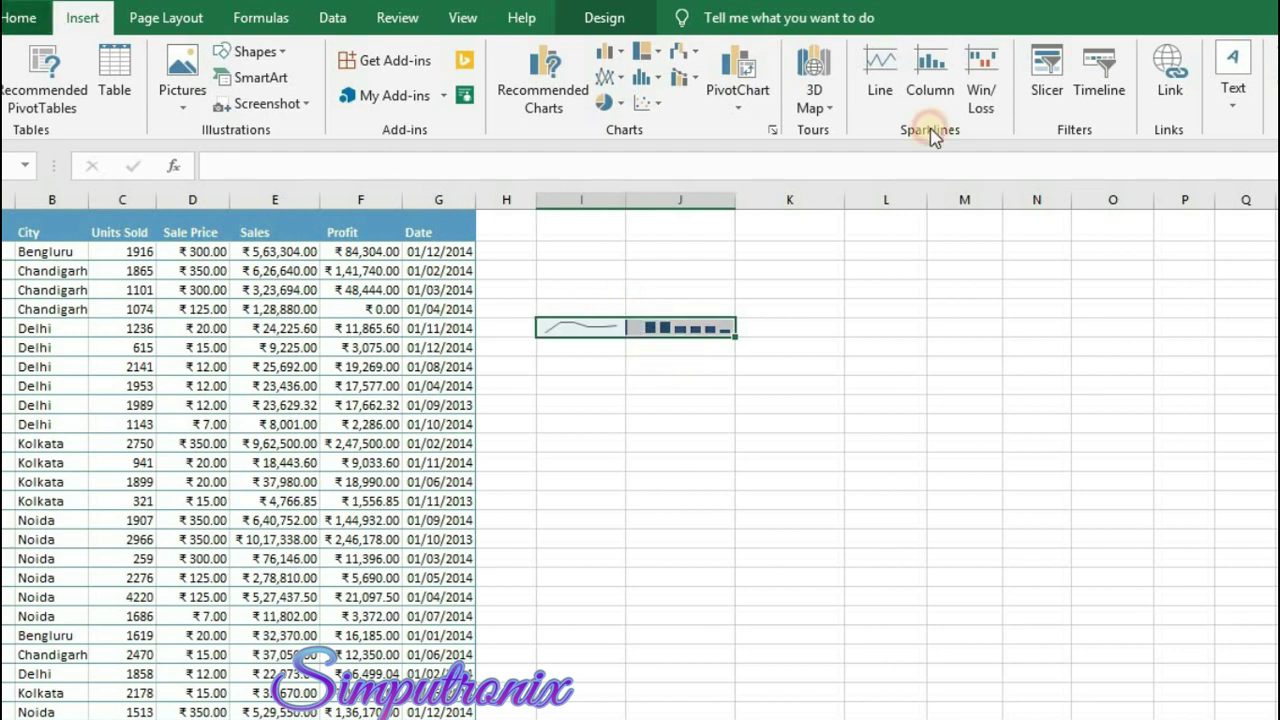
pyautogui.click(18, 17)
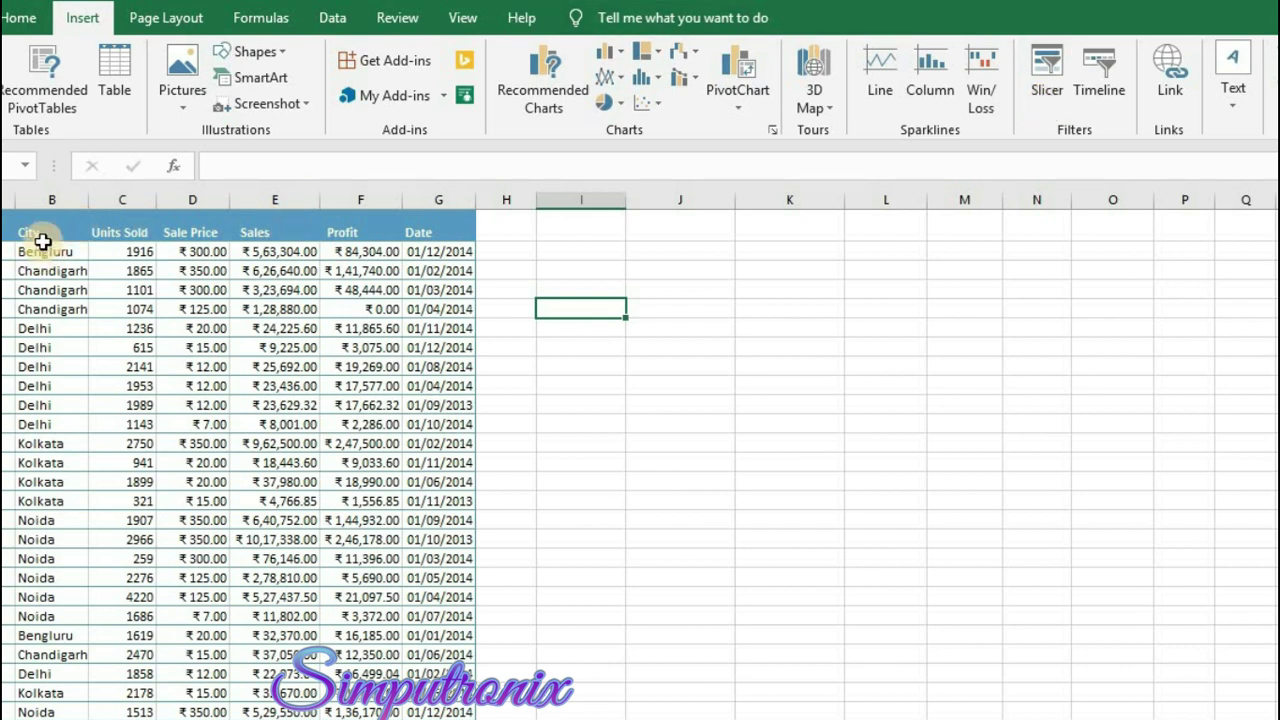
# - Create a PivotTable from the financials3 table on the existing worksheet at cell I5
pyautogui.moveTo(8, 232); pyautogui.dragTo(200, 540)
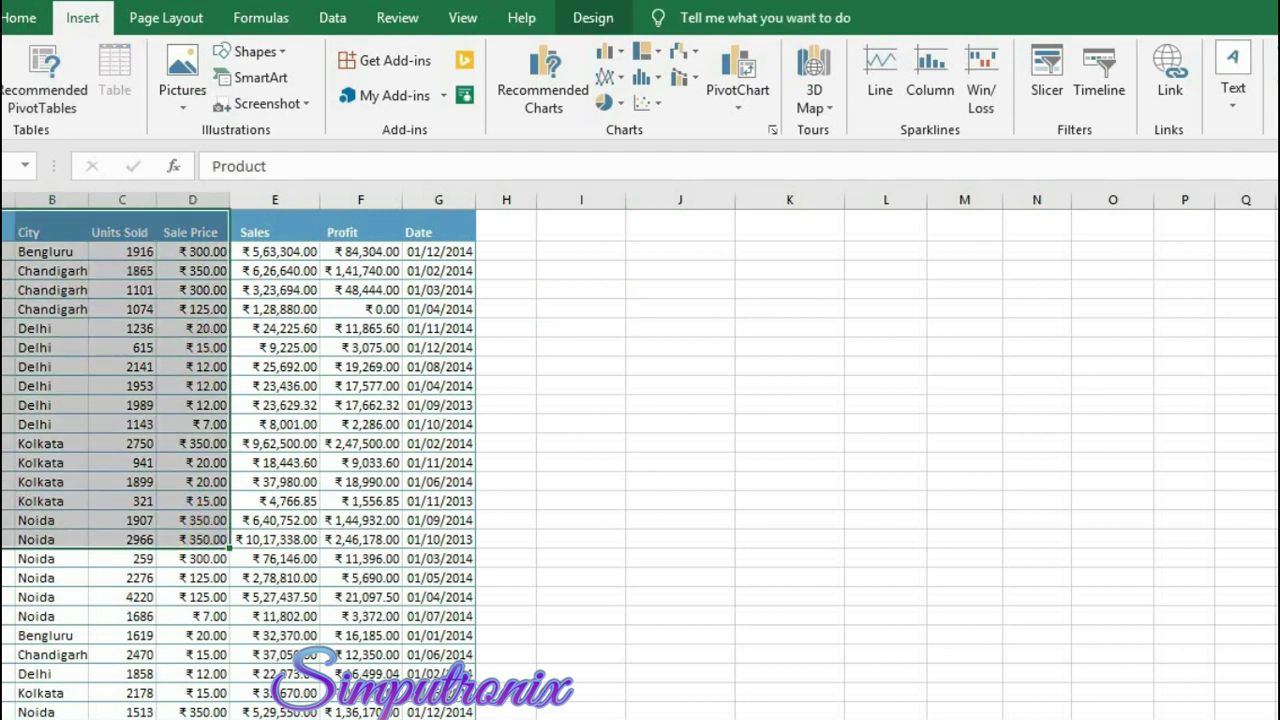
pyautogui.click(44, 82)
pyautogui.hotkey('alt', 'e')
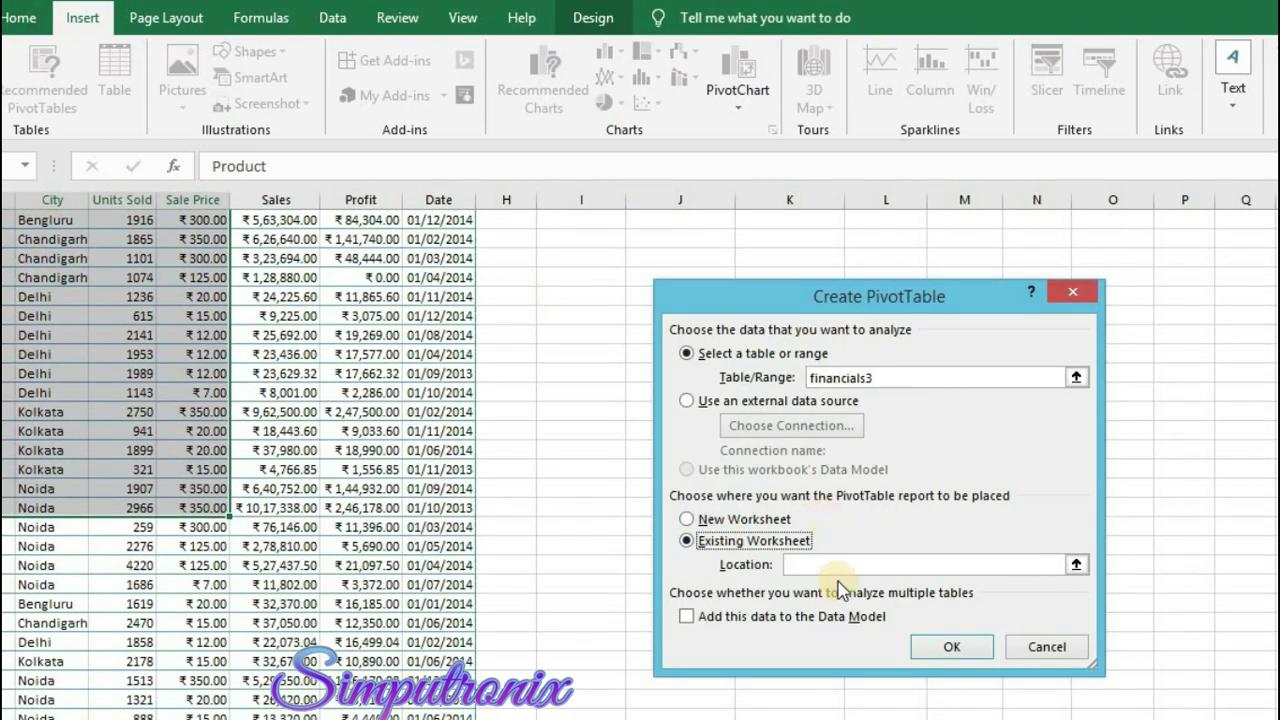
pyautogui.click(566, 283)
pyautogui.click(951, 646)
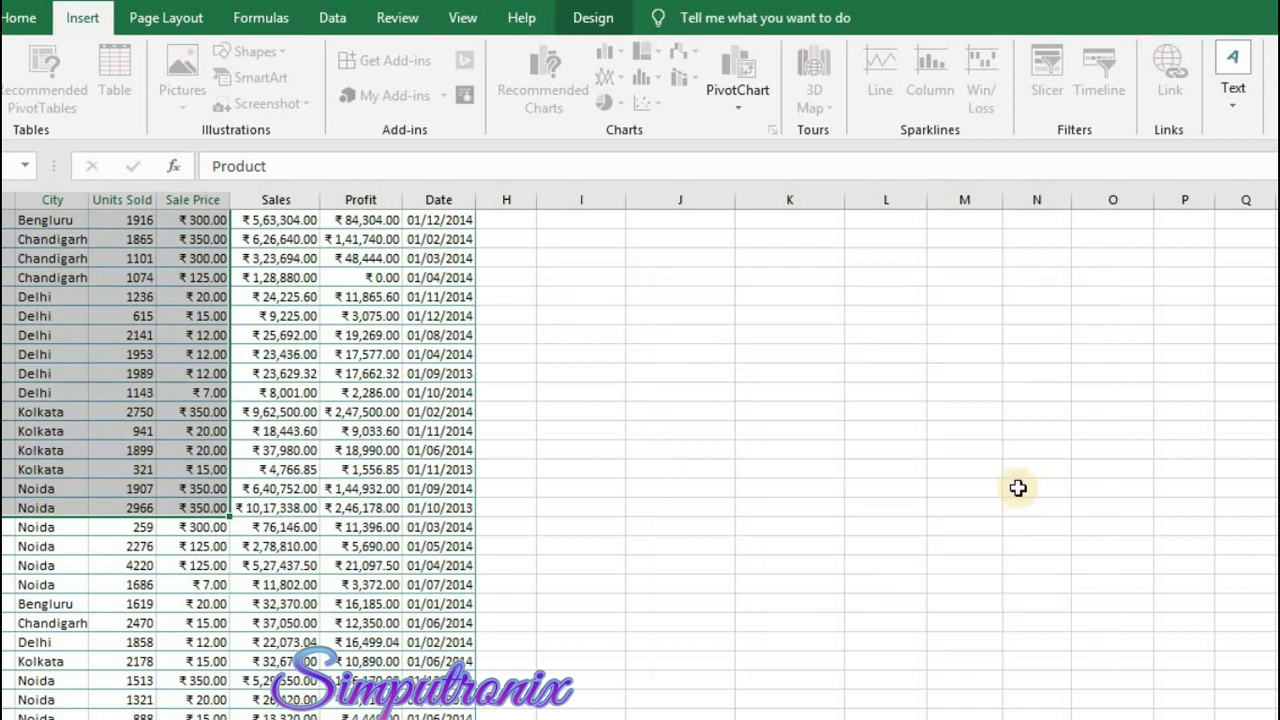
# - Lay out the PivotTable with Product as rows, City as columns and the sum of Sales as values
pyautogui.click(1082, 360)
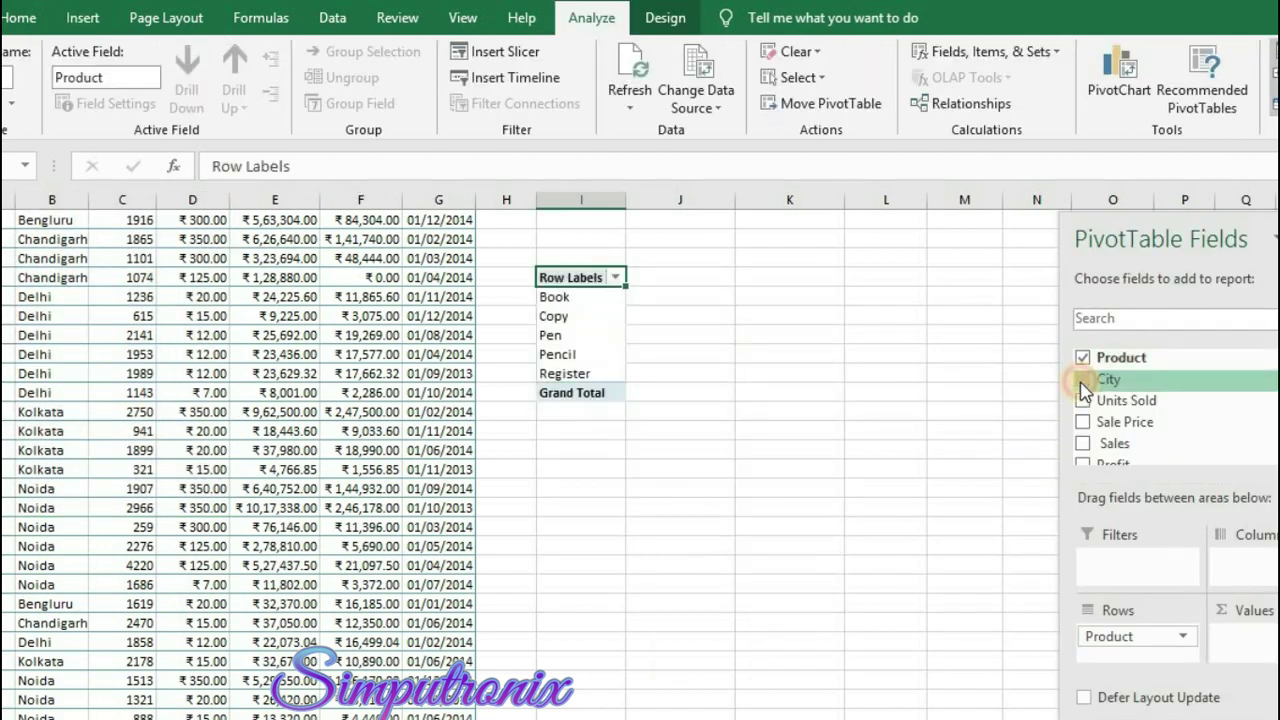
pyautogui.click(1083, 381)
pyautogui.click(1083, 380)
pyautogui.moveTo(1118, 380); pyautogui.dragTo(1234, 563)
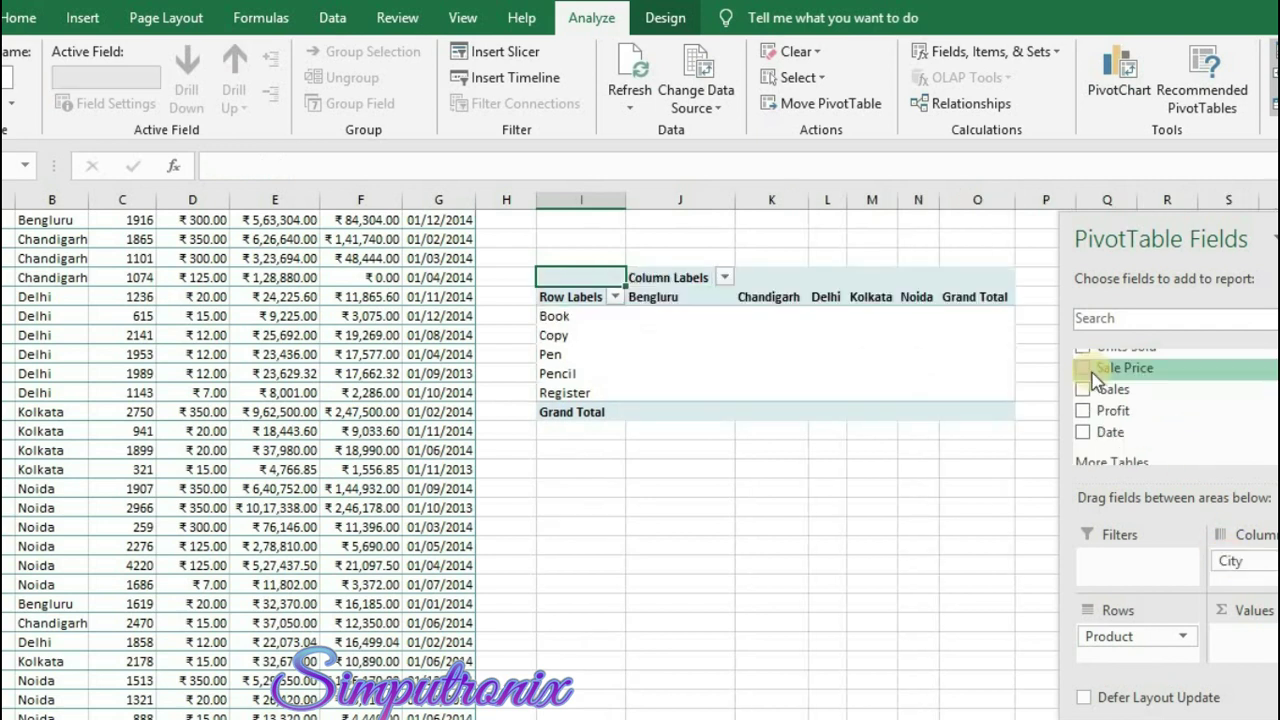
pyautogui.moveTo(1111, 372); pyautogui.dragTo(1252, 642)
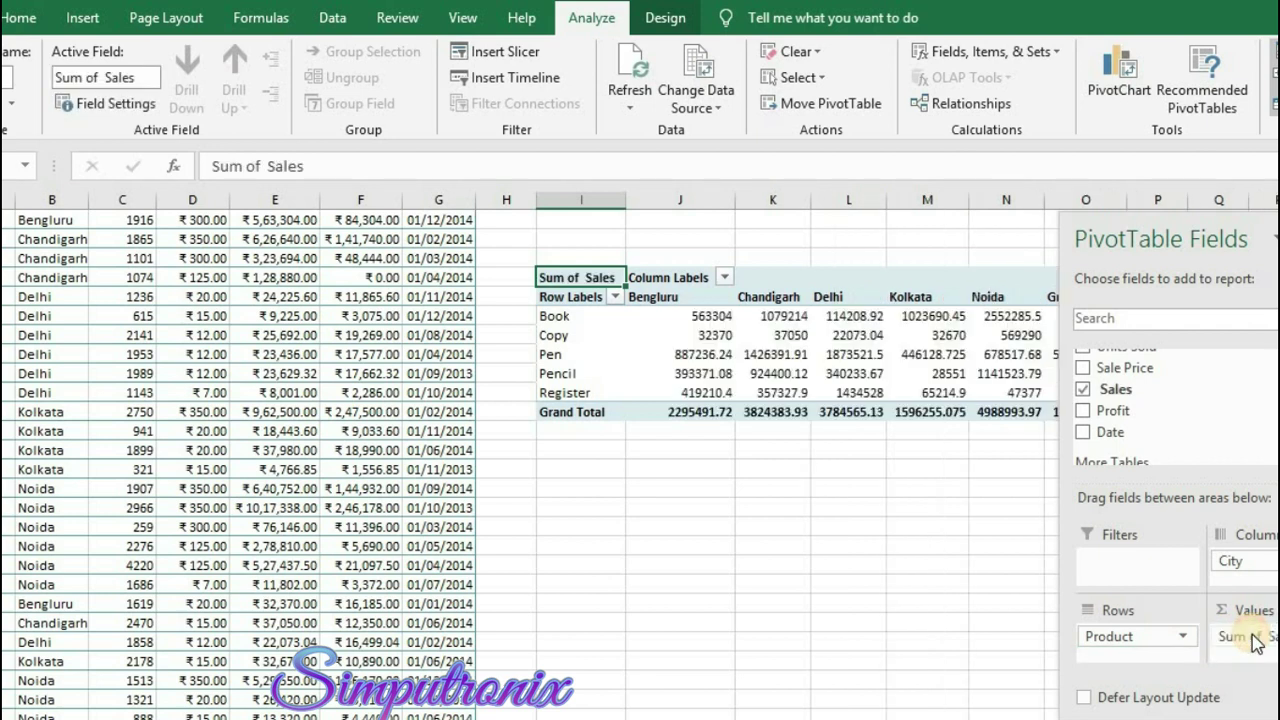
pyautogui.moveTo(940, 340)
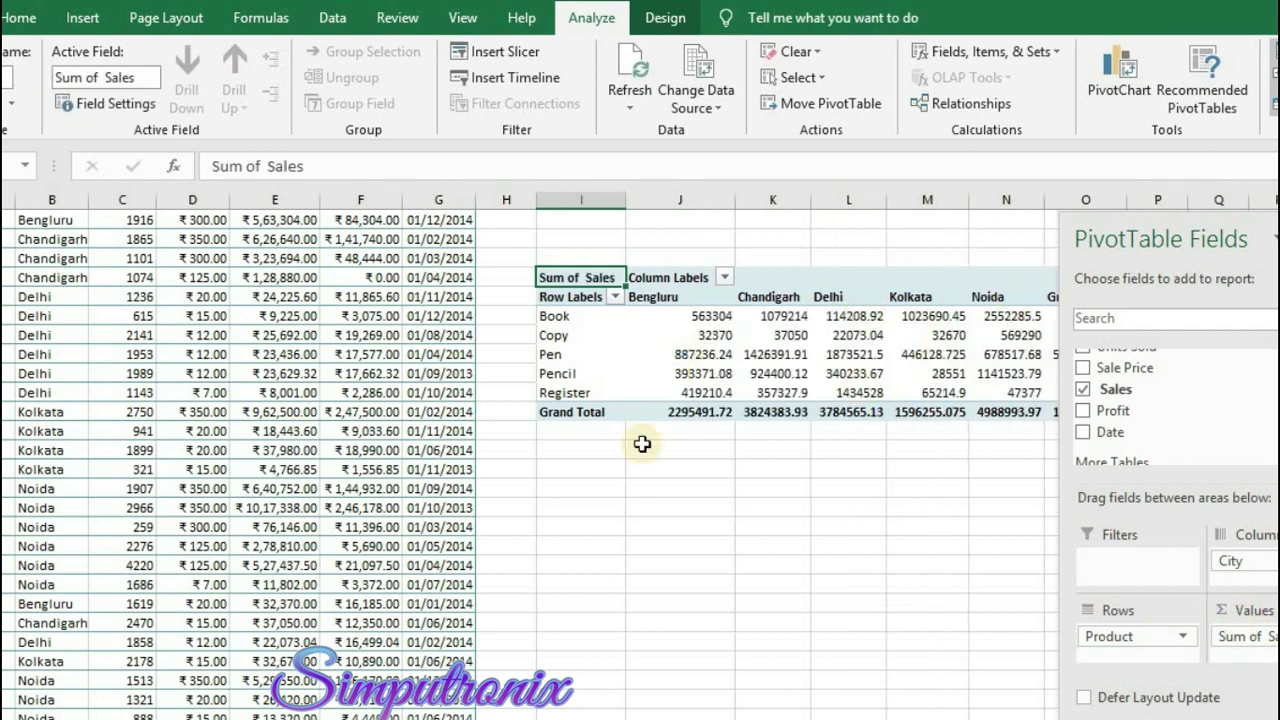
pyautogui.click(88, 17)
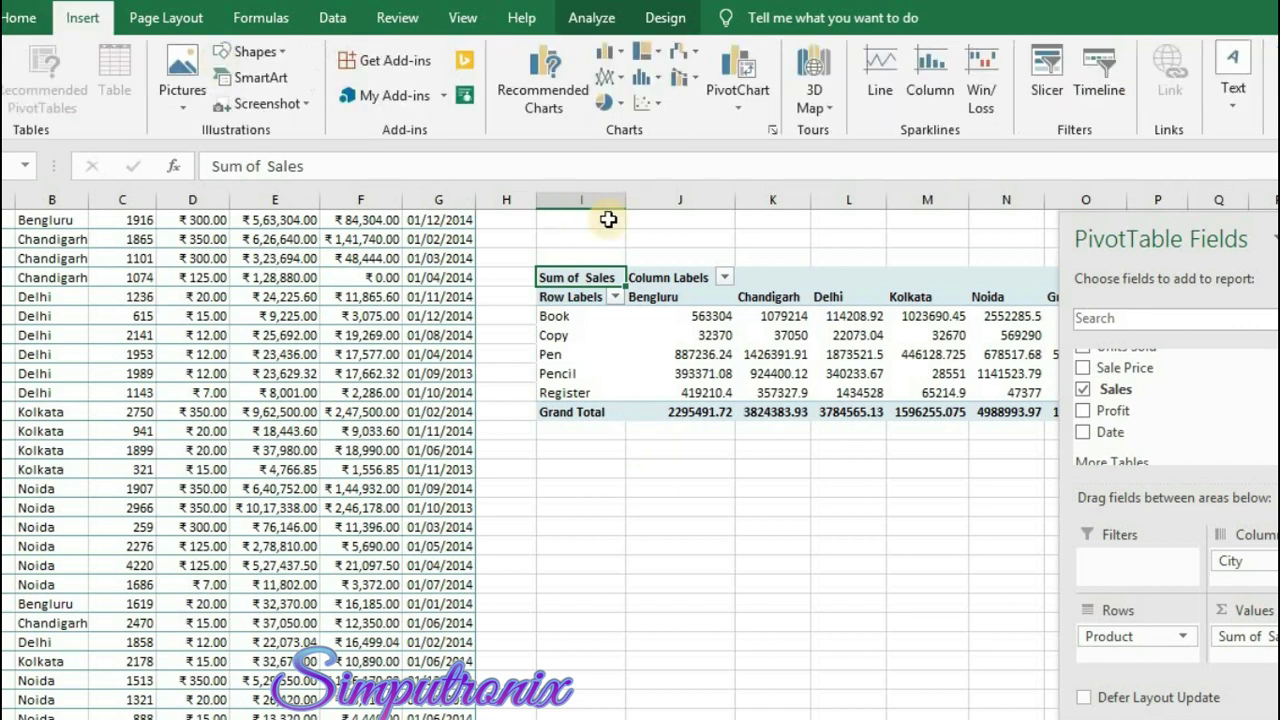
# - Insert a Sale Price slicer for the PivotTable and move it just below the table
pyautogui.click(1050, 95)
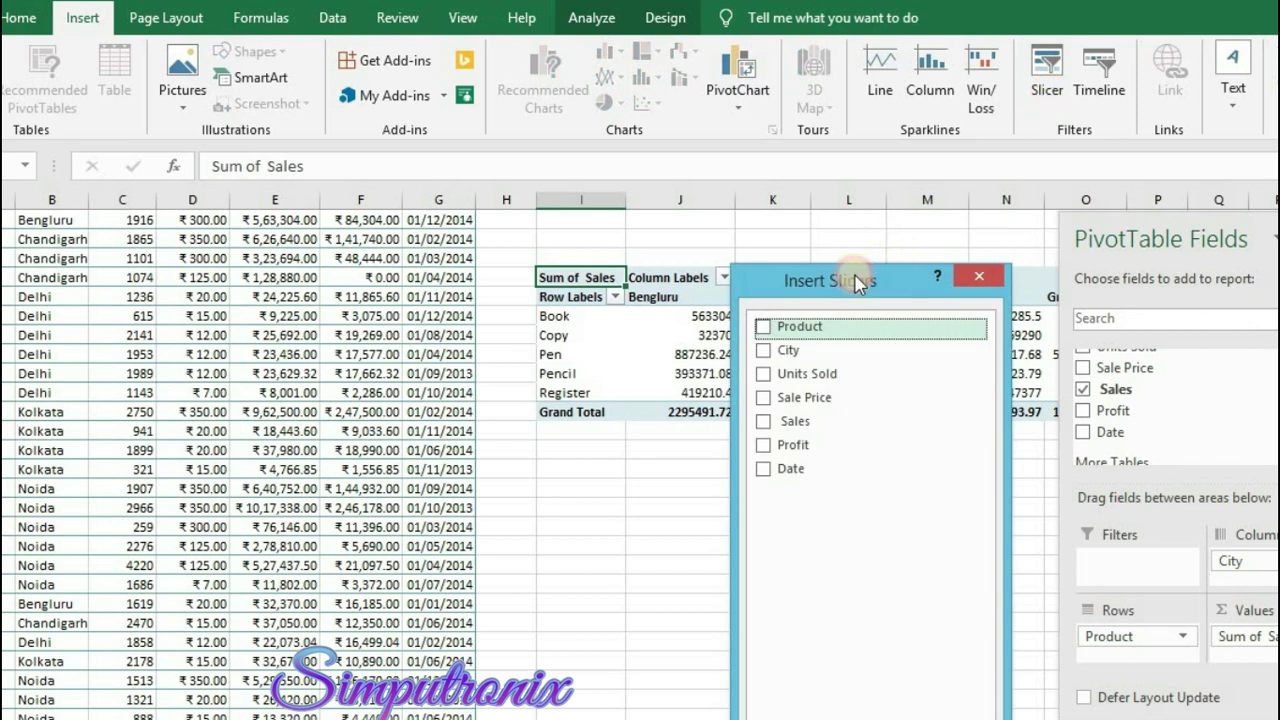
pyautogui.moveTo(857, 283); pyautogui.dragTo(858, 319)
pyautogui.click(800, 433)
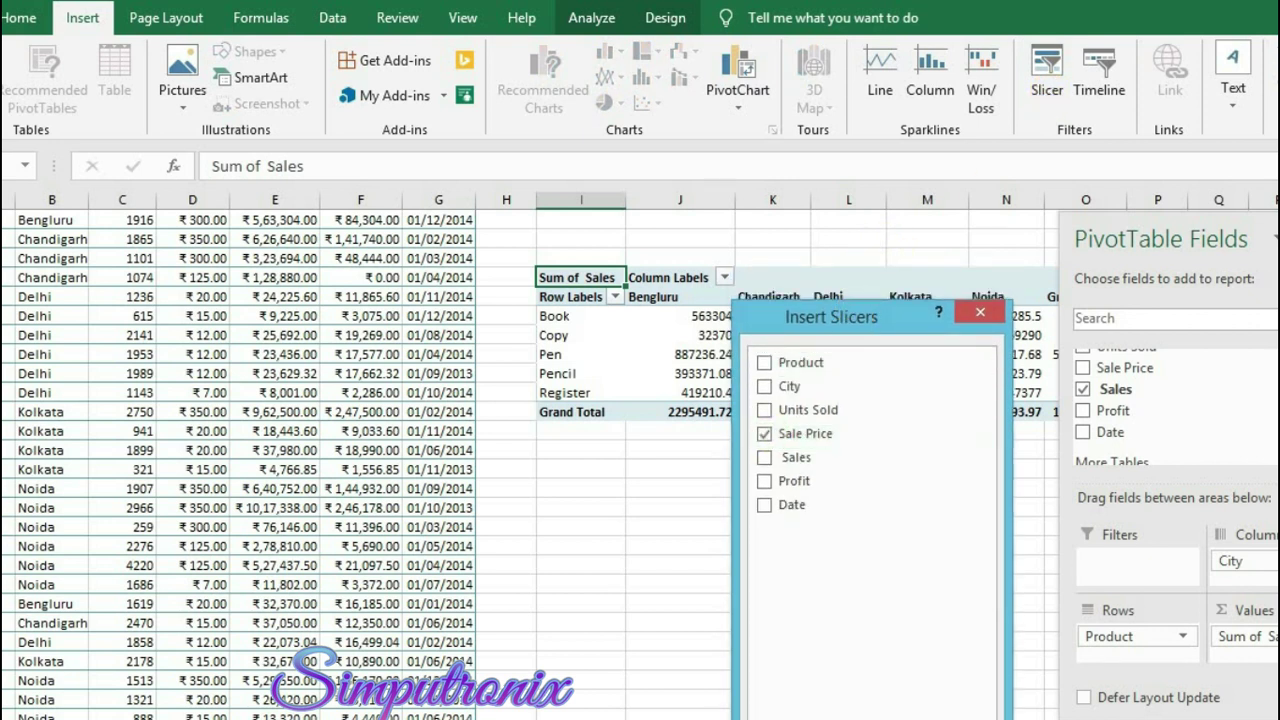
pyautogui.press('Return')
pyautogui.moveTo(681, 357); pyautogui.dragTo(686, 411)
# - Filter the PivotTable by sale price ₹15.00 and ₹12.00 in turn, clear the filter and delete the slicer
pyautogui.click(655, 497)
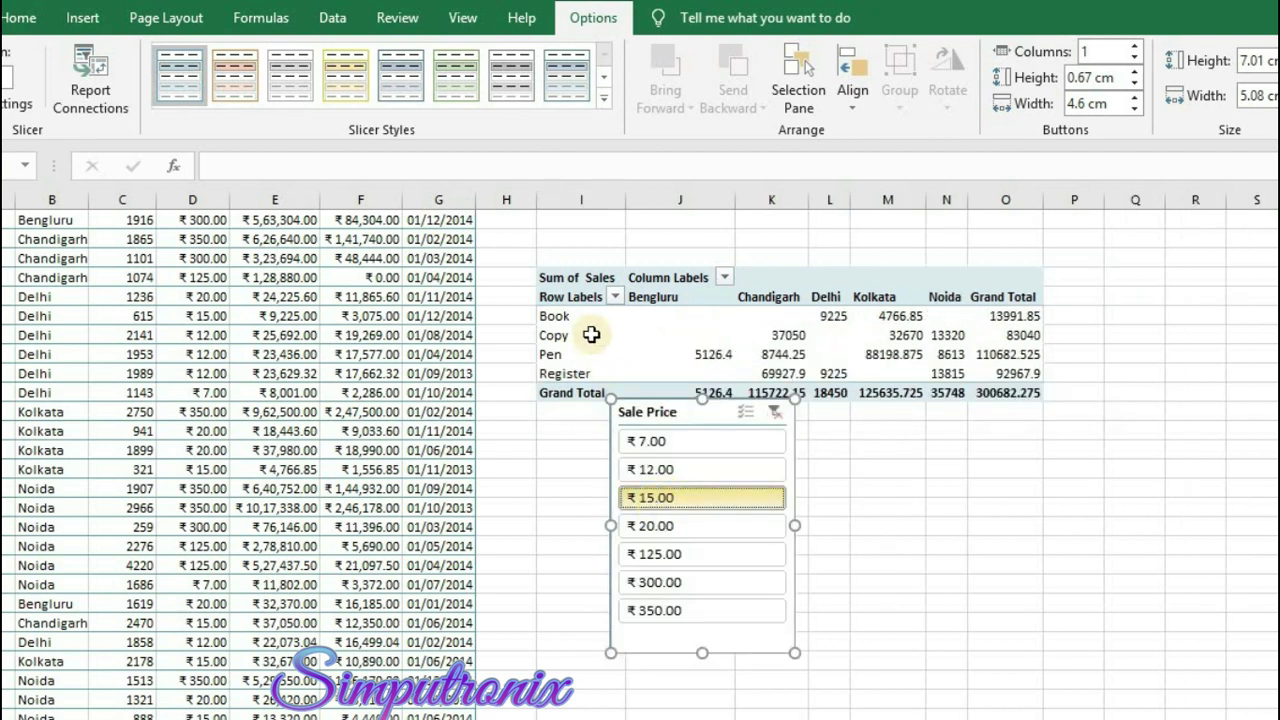
pyautogui.click(660, 470)
pyautogui.click(775, 413)
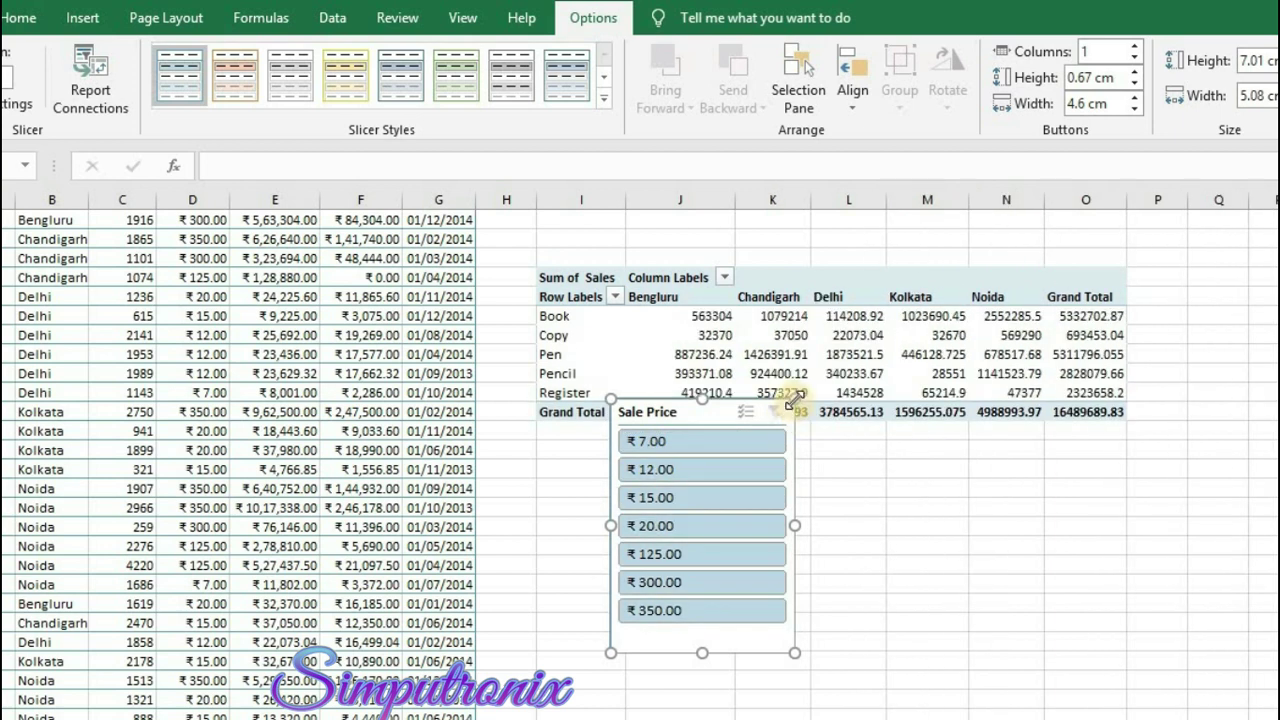
pyautogui.press('Delete')
# - Insert a timeline for the PivotTable based on the Date field
pyautogui.click(82, 17)
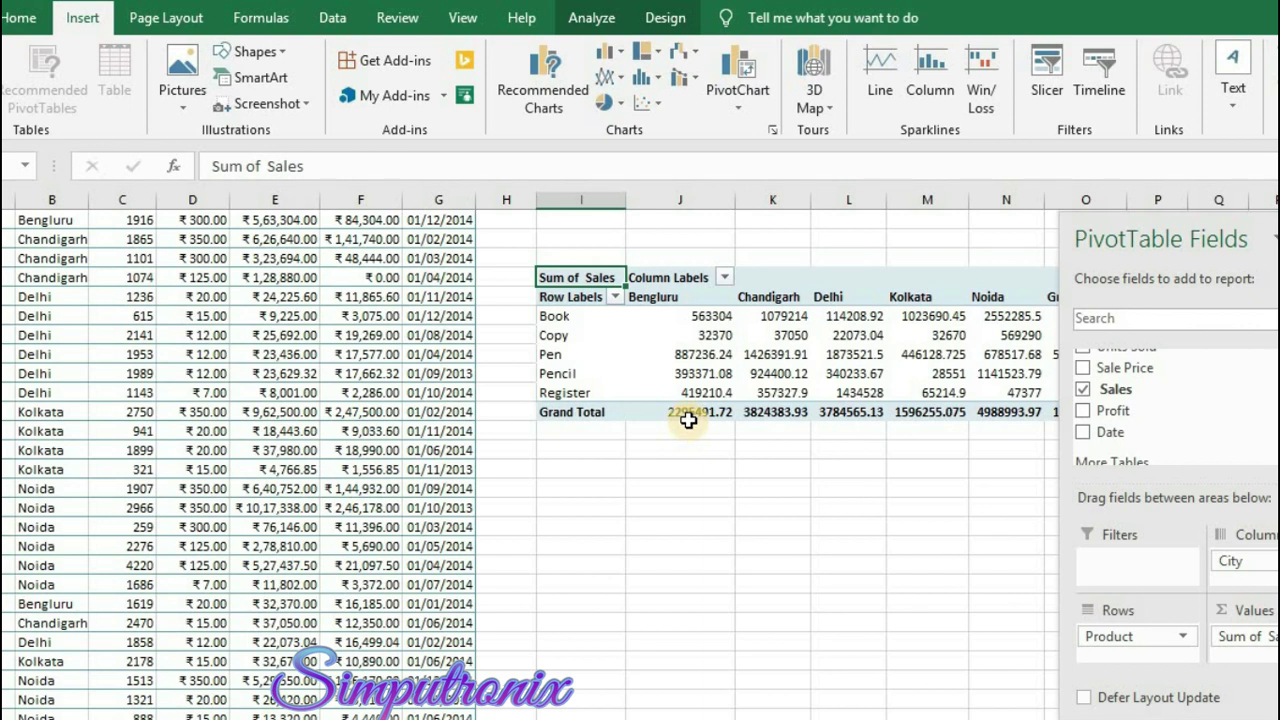
pyautogui.click(1099, 92)
pyautogui.click(780, 462)
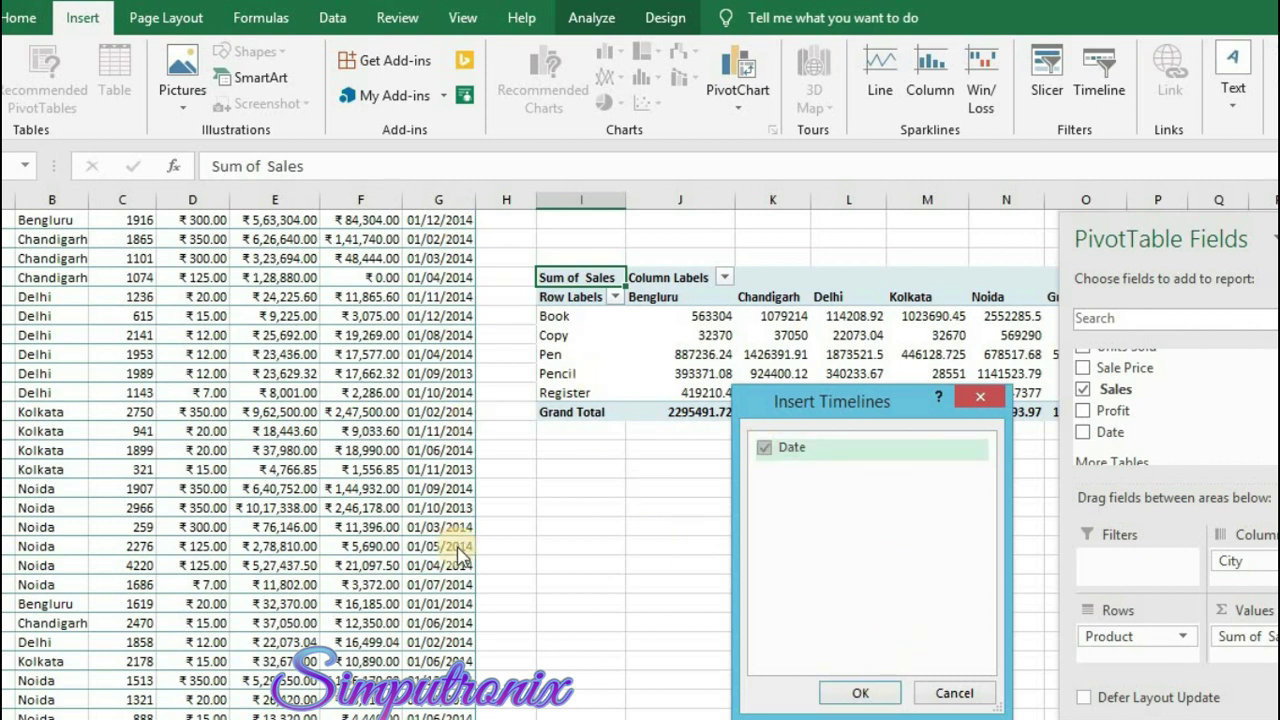
pyautogui.click(858, 690)
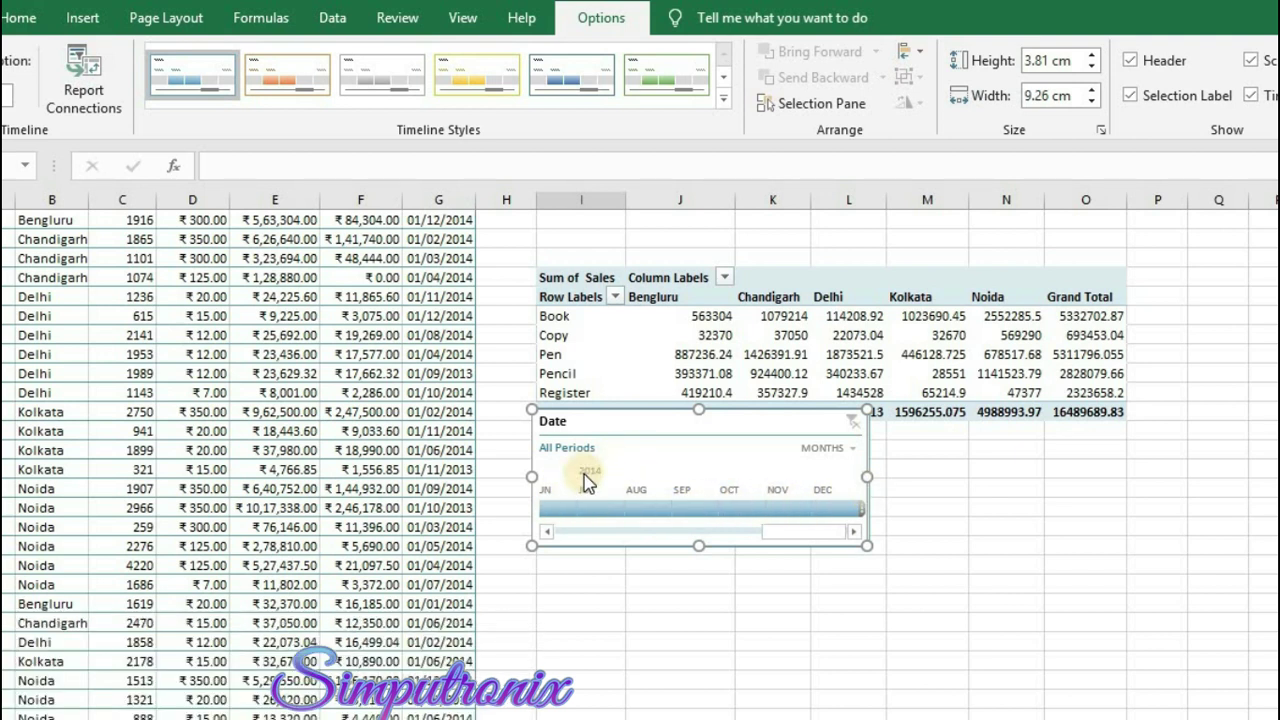
# - Use the timeline to filter sales by June and by each month from August to December 2014, and delete it
pyautogui.click(828, 448)
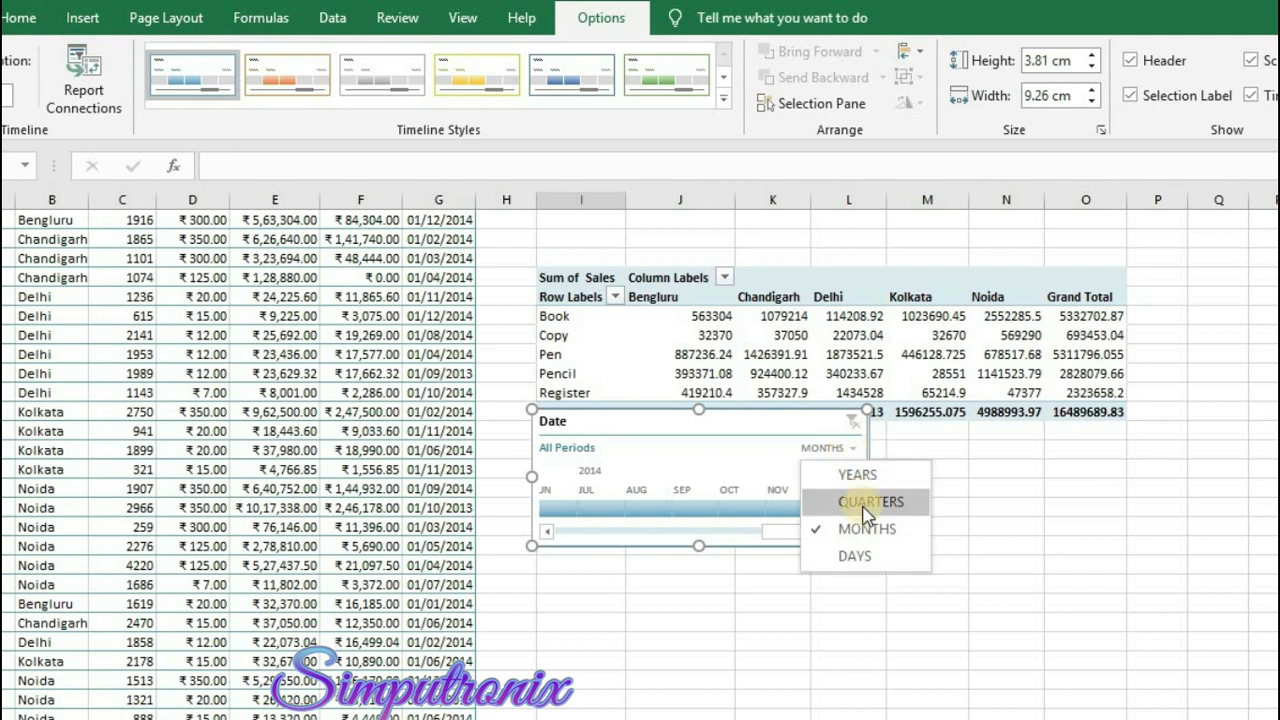
pyautogui.click(570, 480)
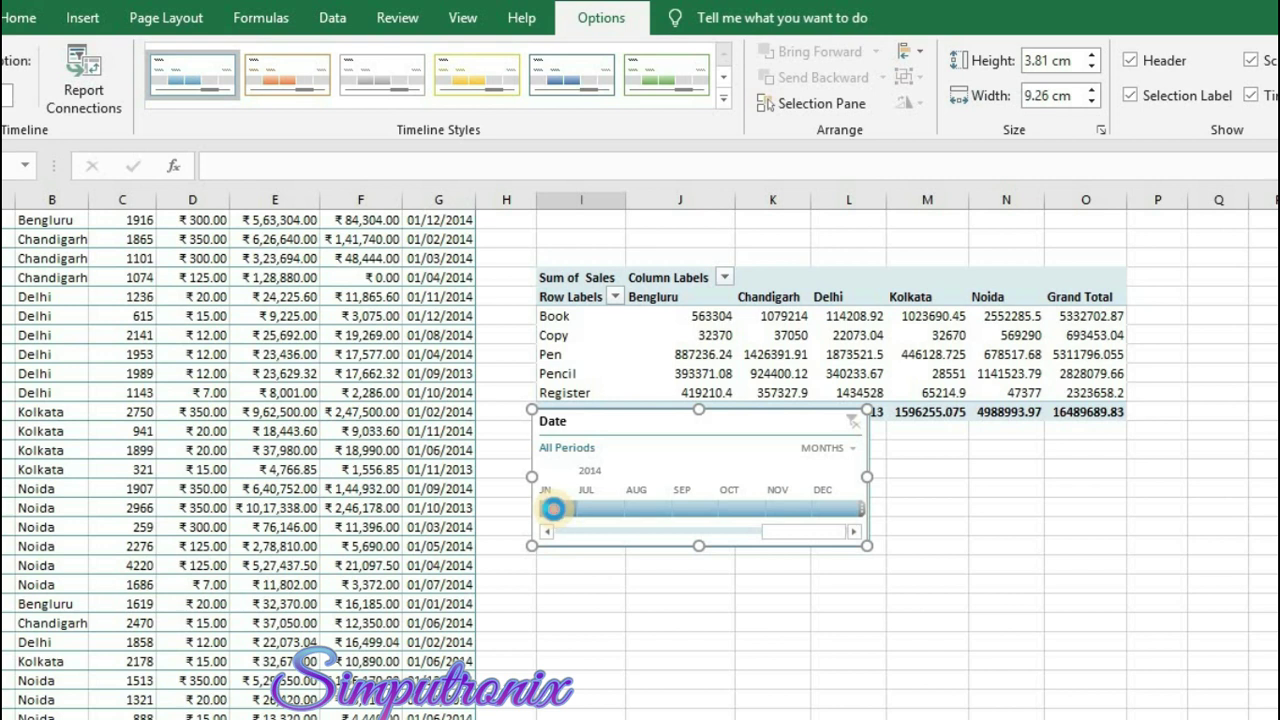
pyautogui.click(553, 508)
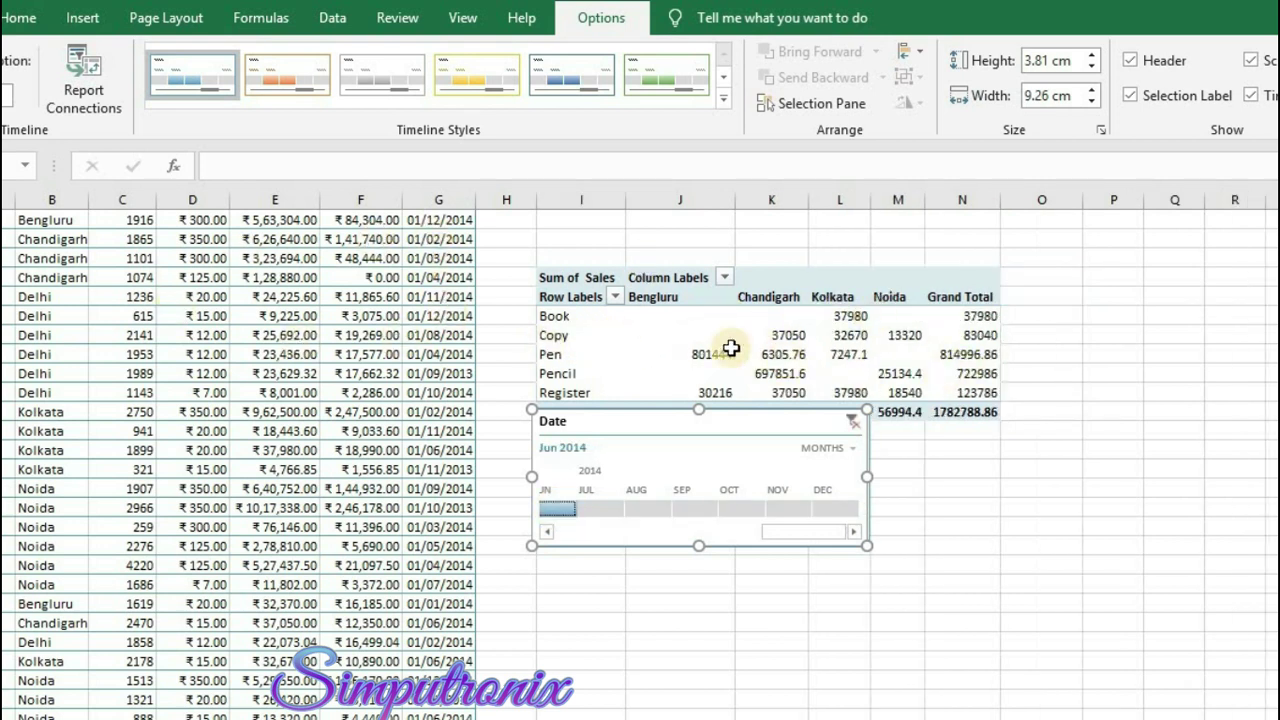
pyautogui.click(651, 509)
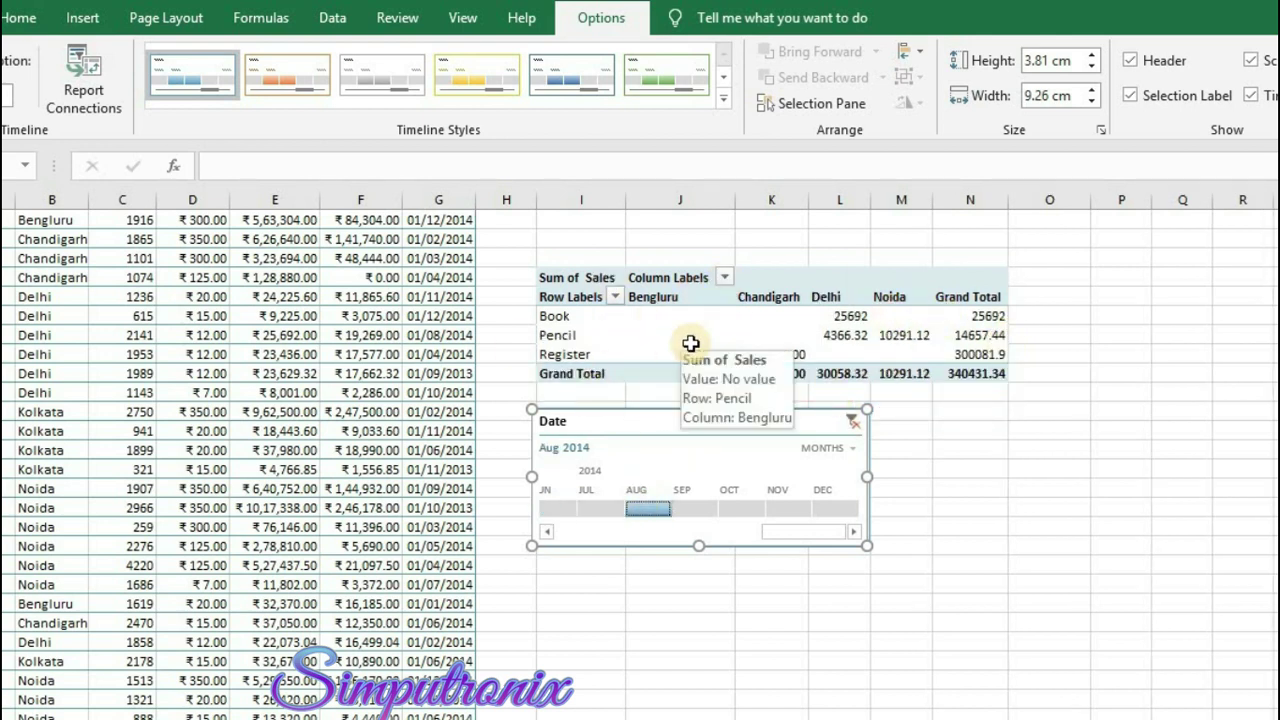
pyautogui.click(686, 508)
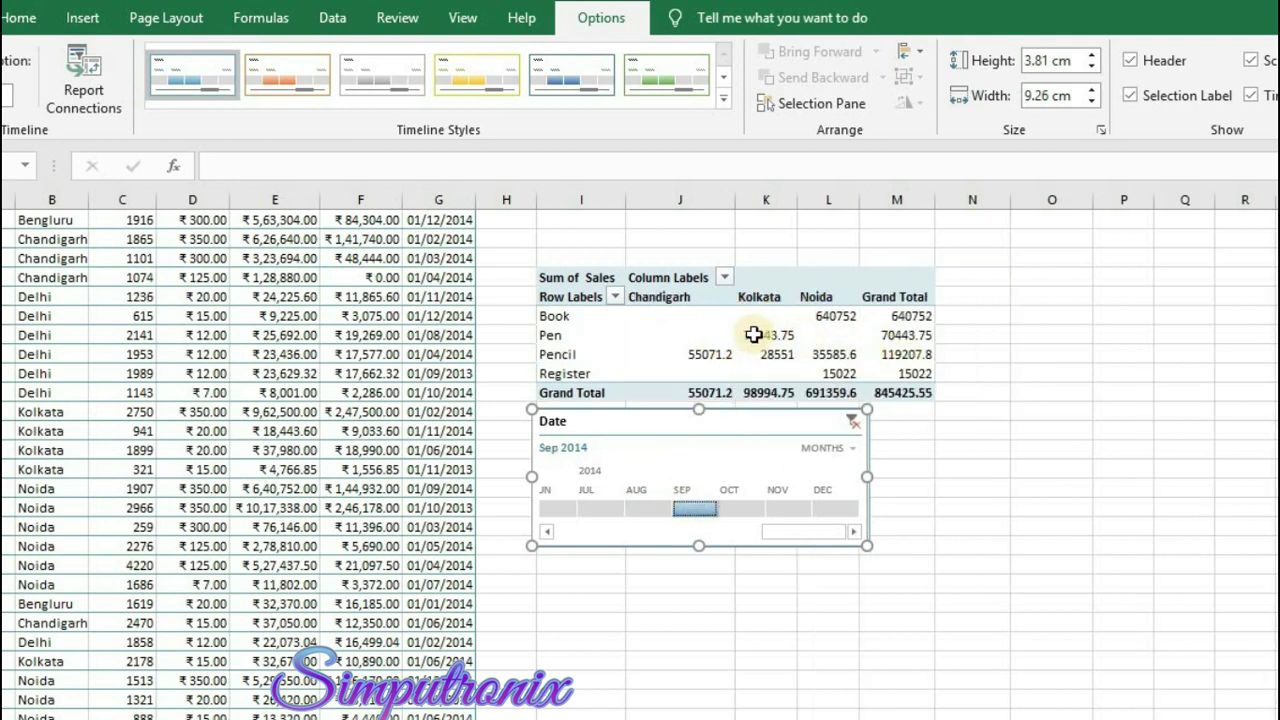
pyautogui.moveTo(796, 348)
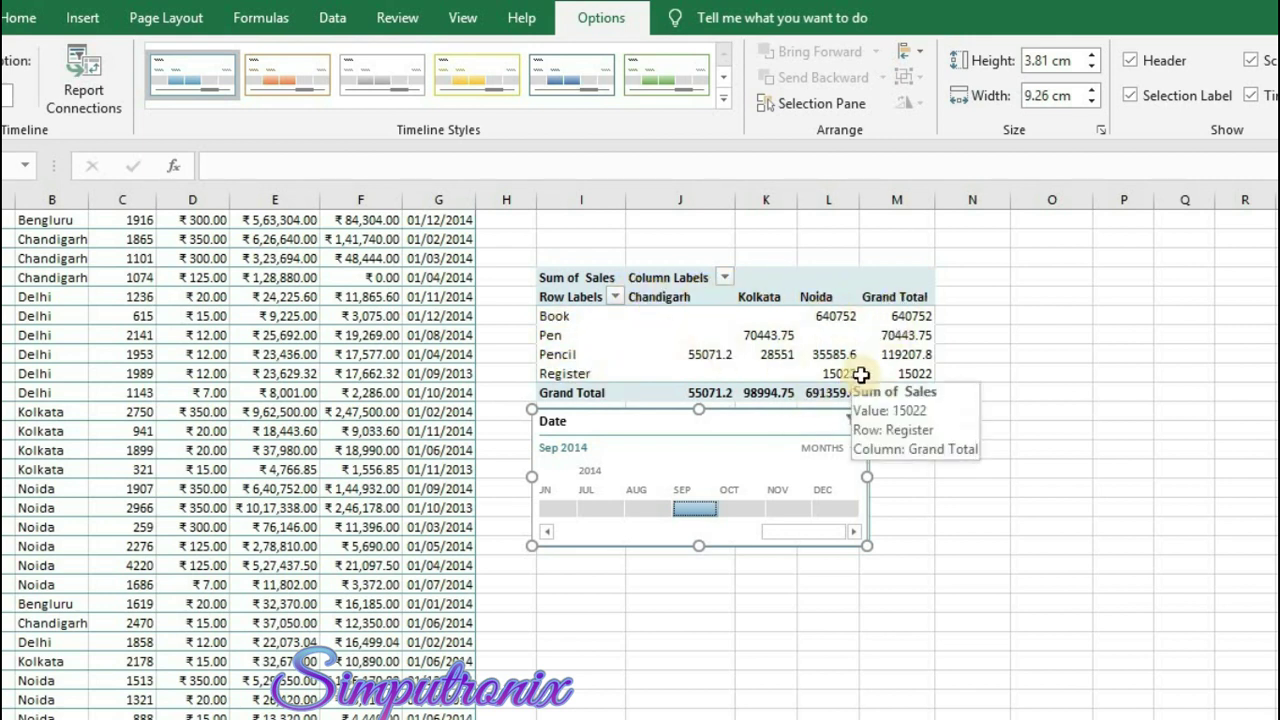
pyautogui.click(740, 513)
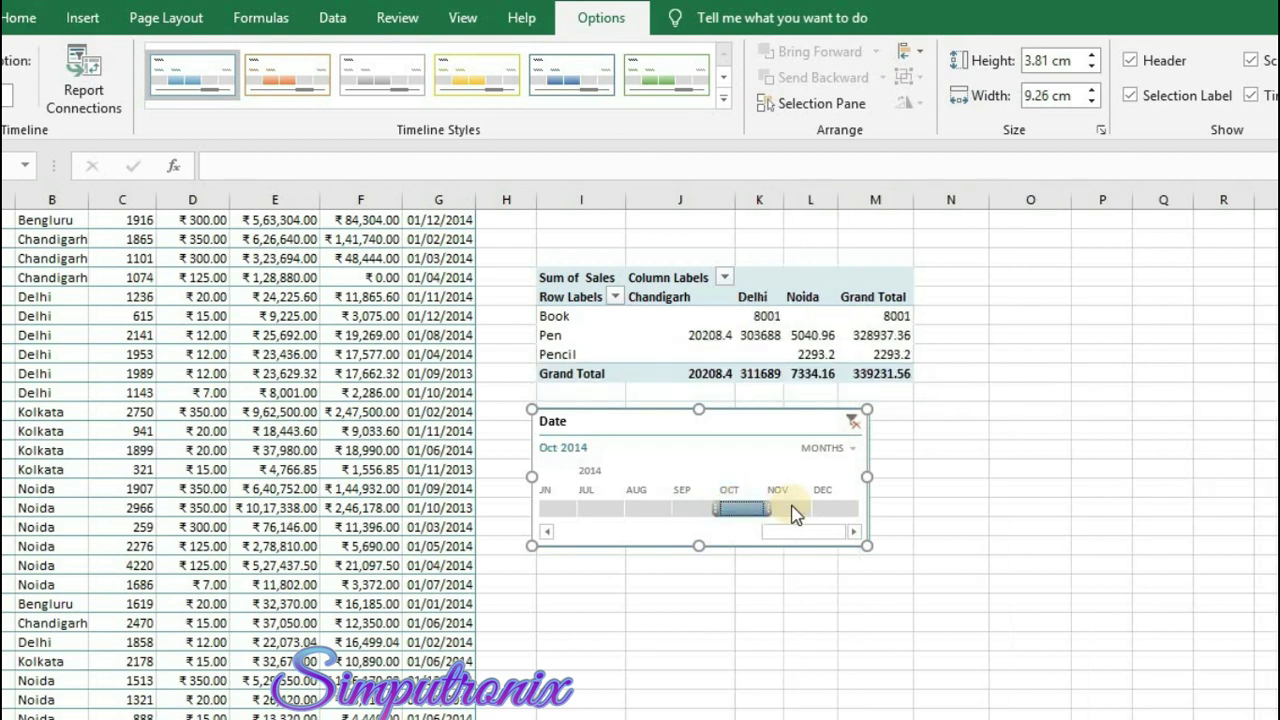
pyautogui.click(787, 510)
pyautogui.click(834, 509)
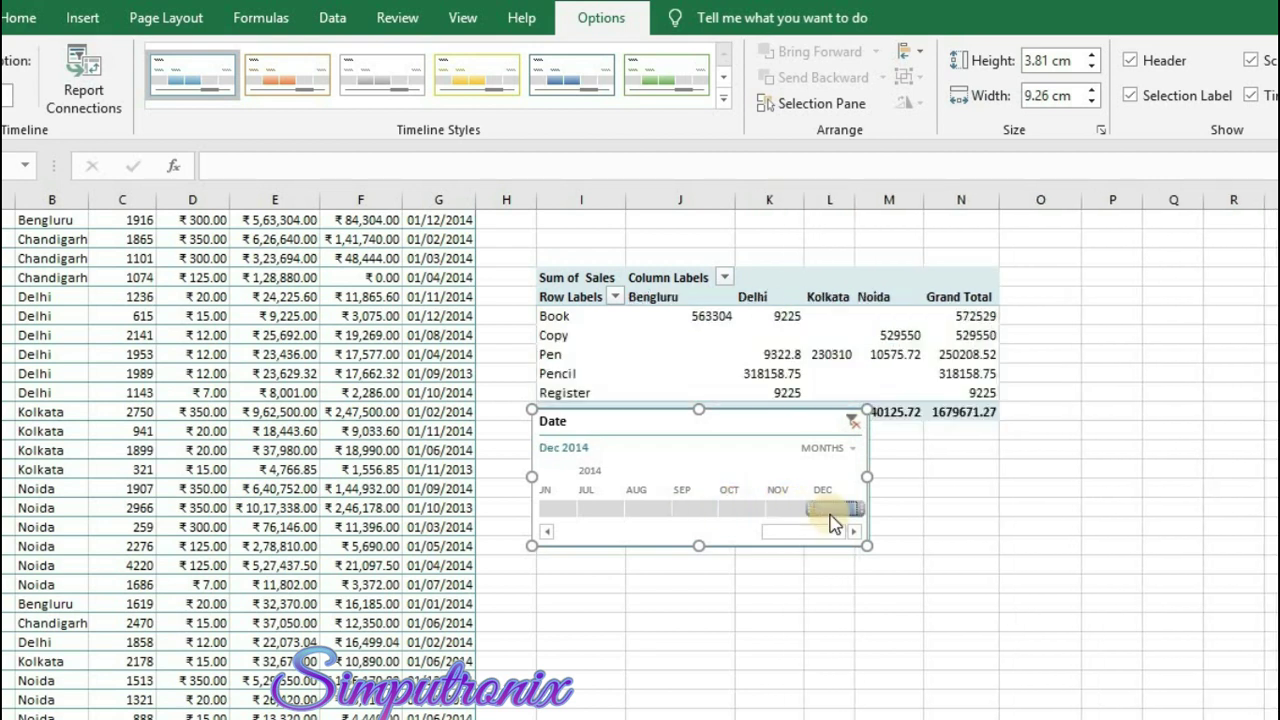
pyautogui.press('Delete')
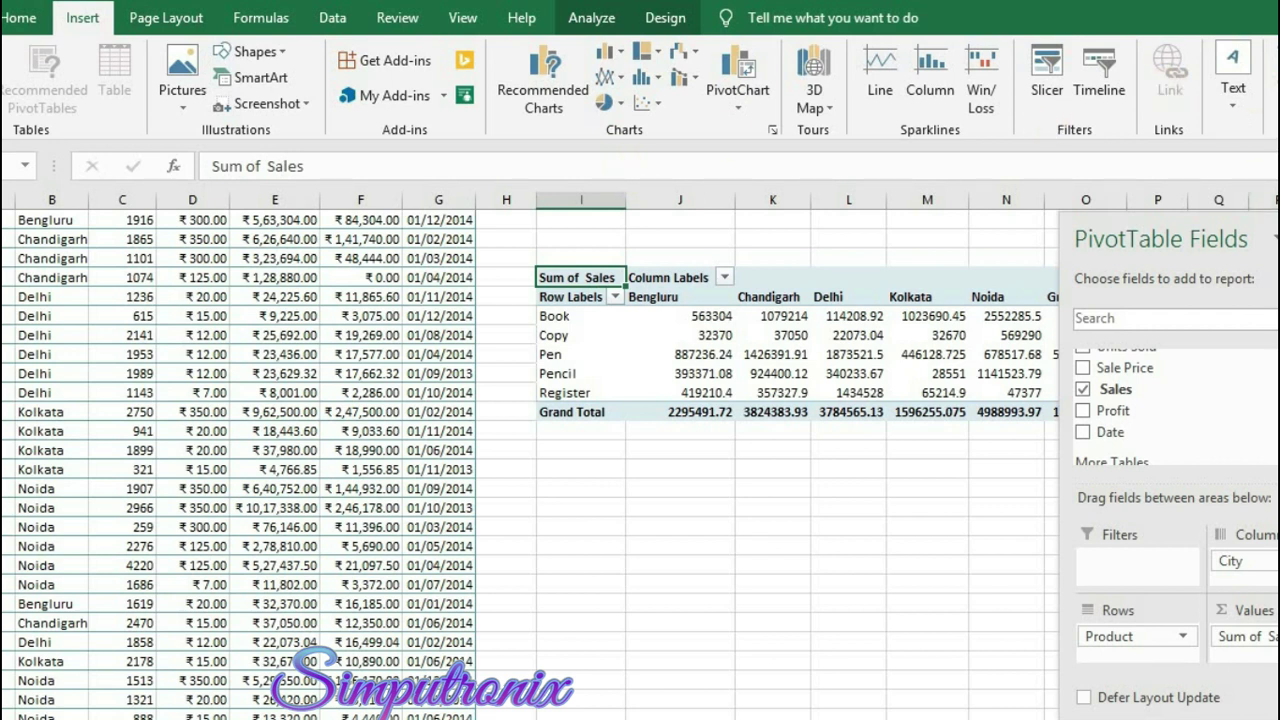
# - Add a hyperlink to the !qhlogs file on the Profit cell F14 and follow the link
pyautogui.click(1279, 238)
pyautogui.click(390, 447)
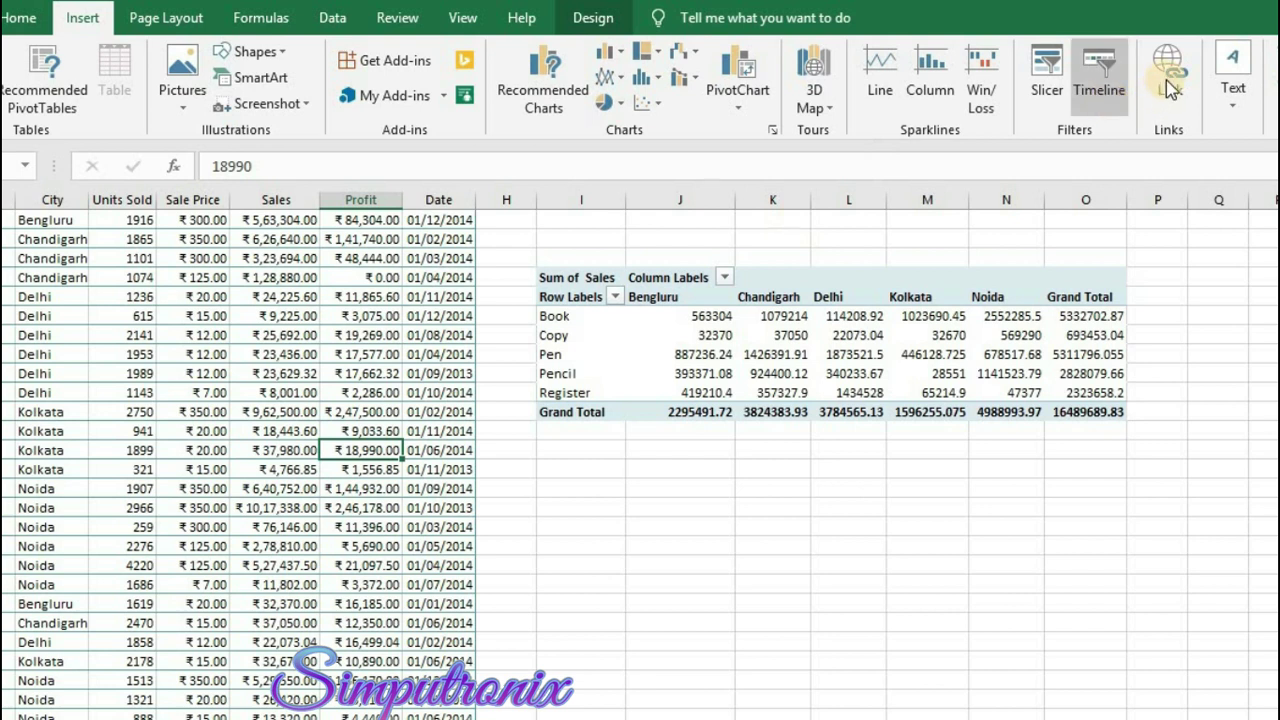
pyautogui.click(1168, 80)
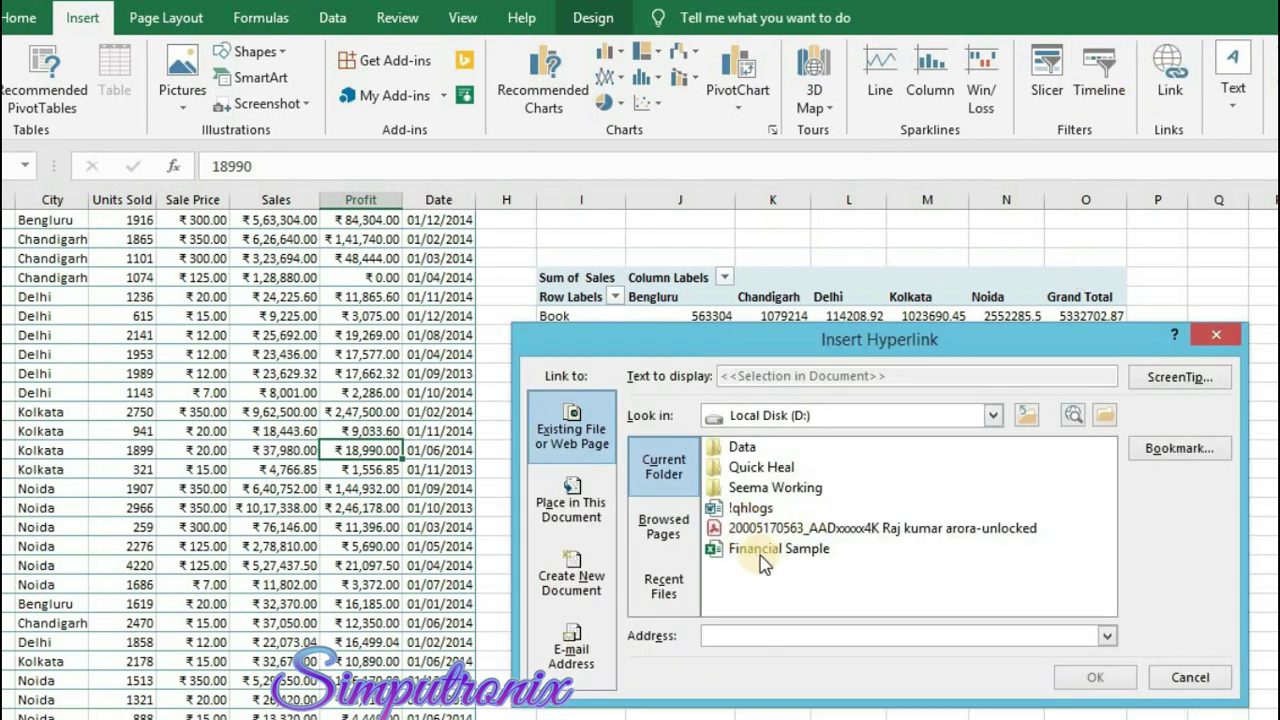
pyautogui.click(752, 508)
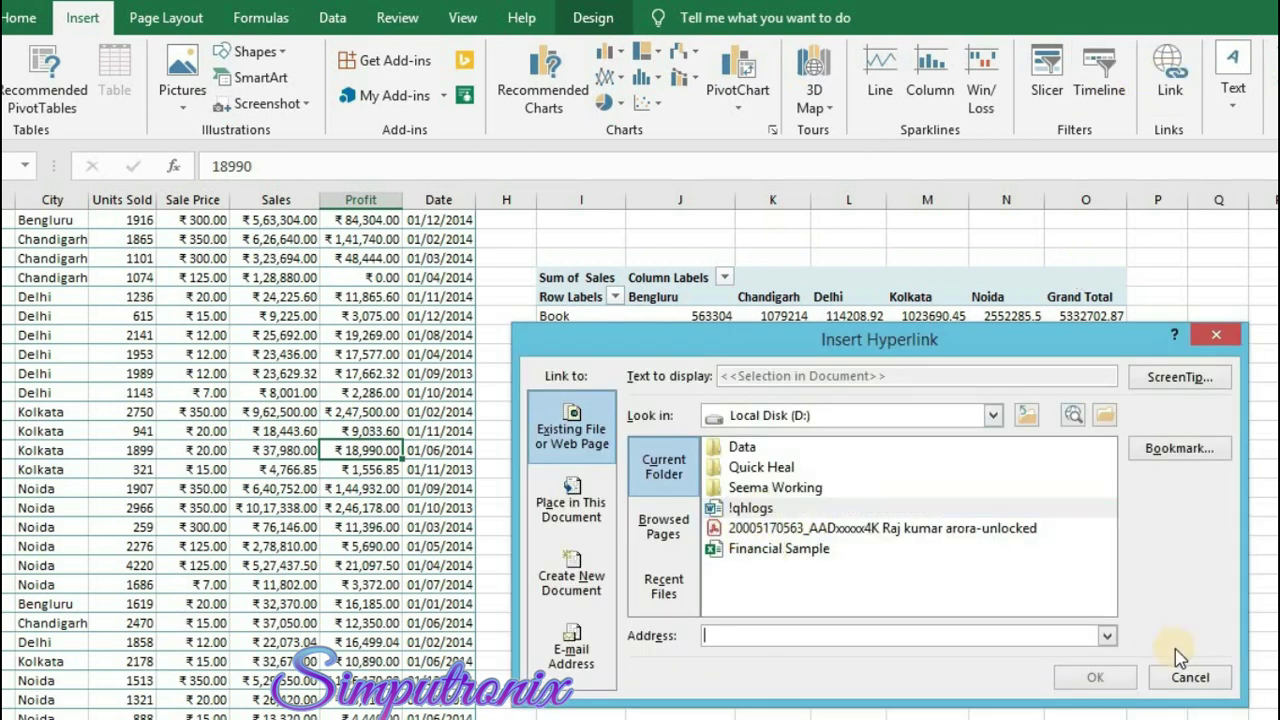
pyautogui.click(1095, 677)
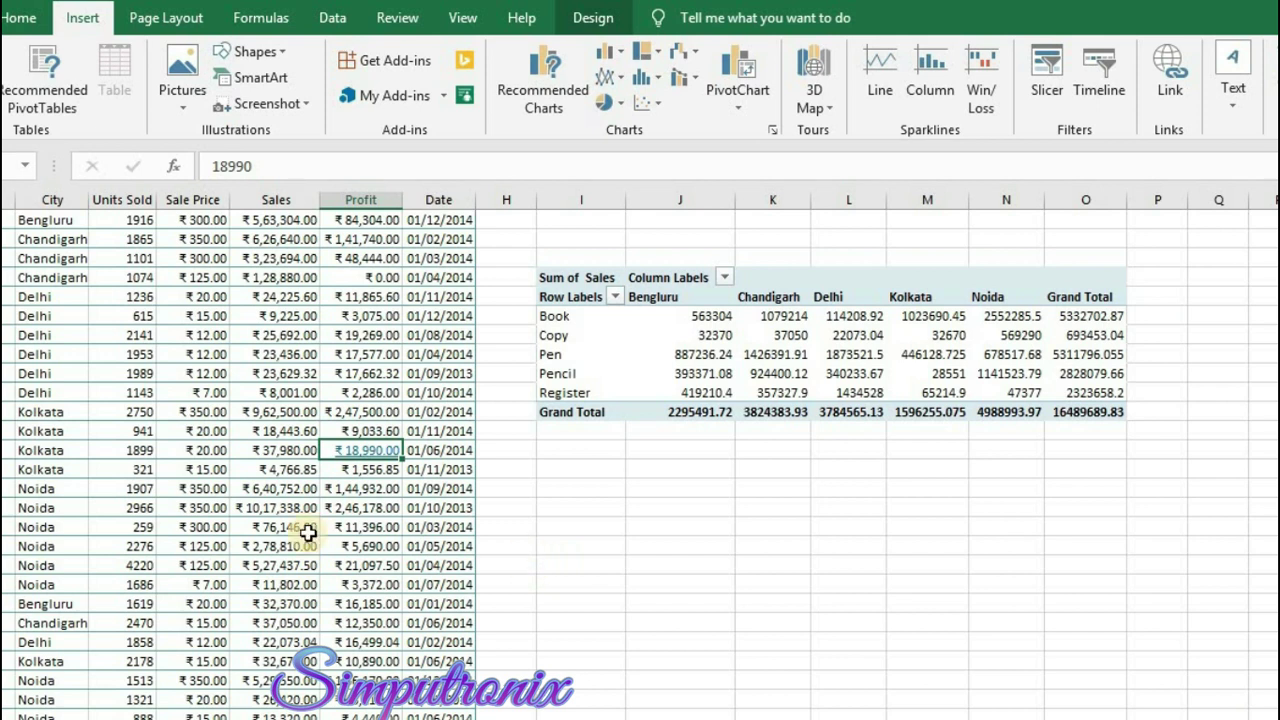
pyautogui.click(372, 455)
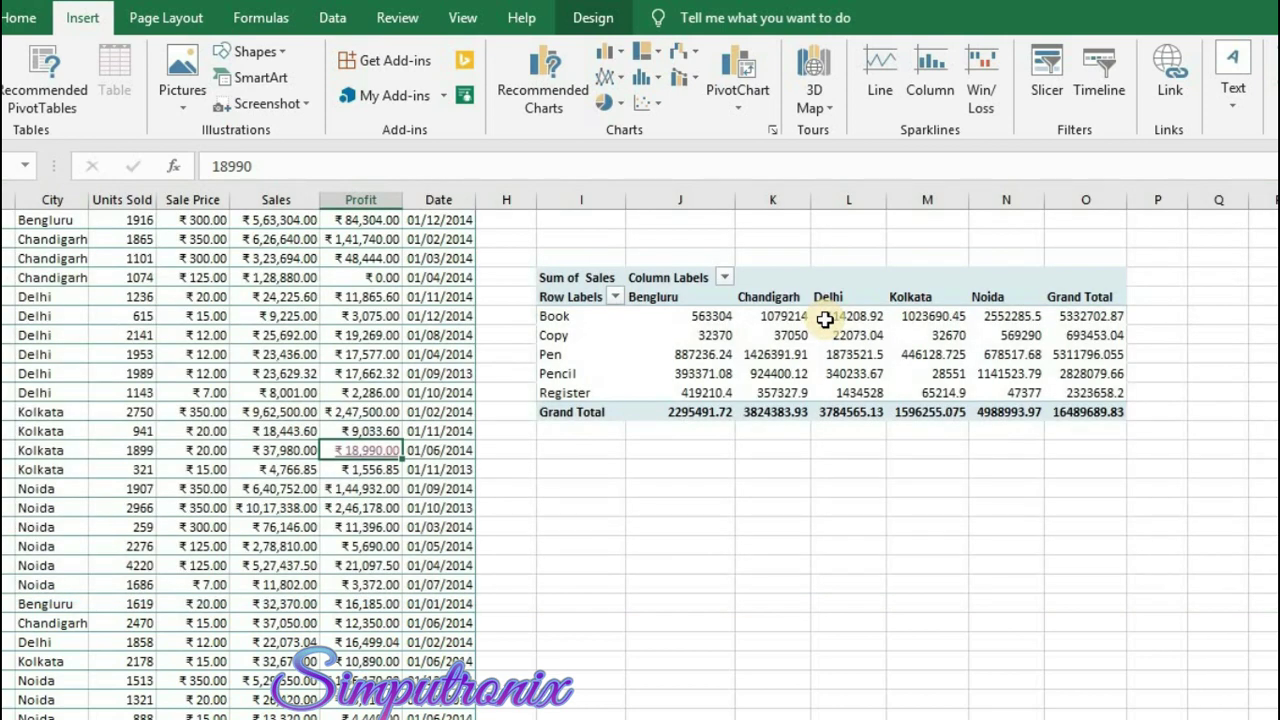
# - Examine the text insertion options, including the WordArt styles, signature line choices and Object
pyautogui.moveTo(825, 319)
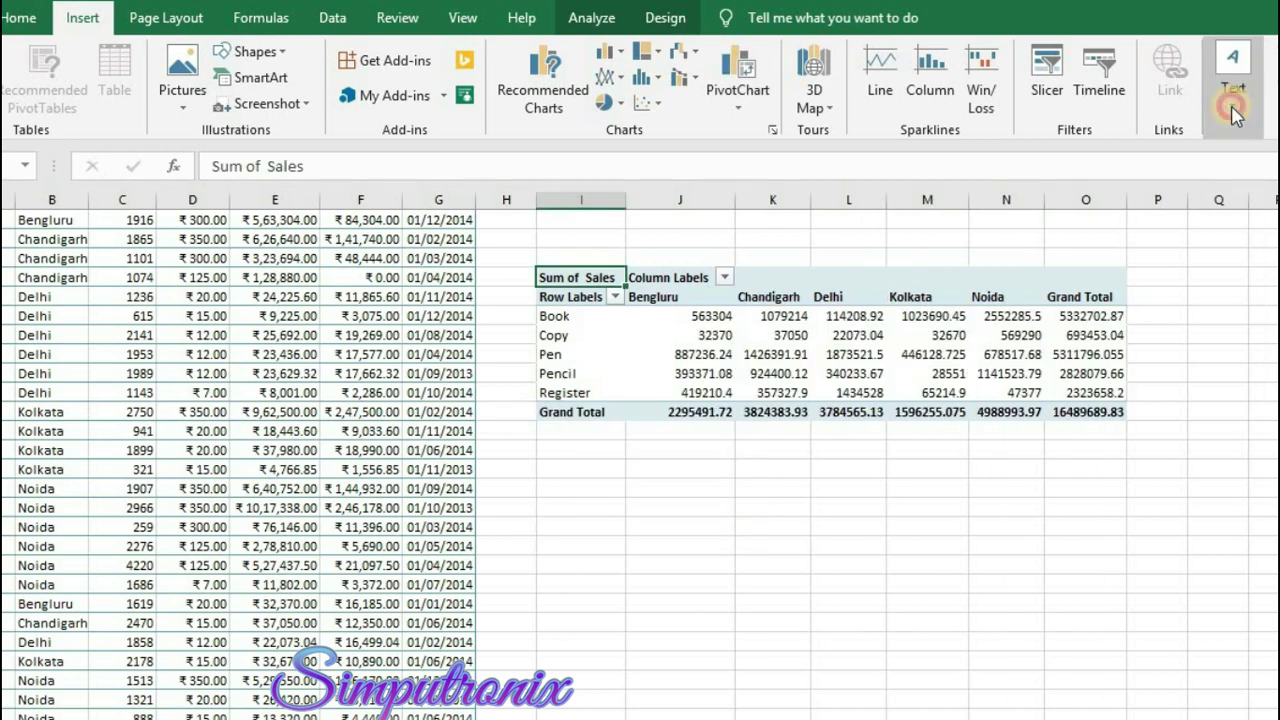
pyautogui.click(1234, 110)
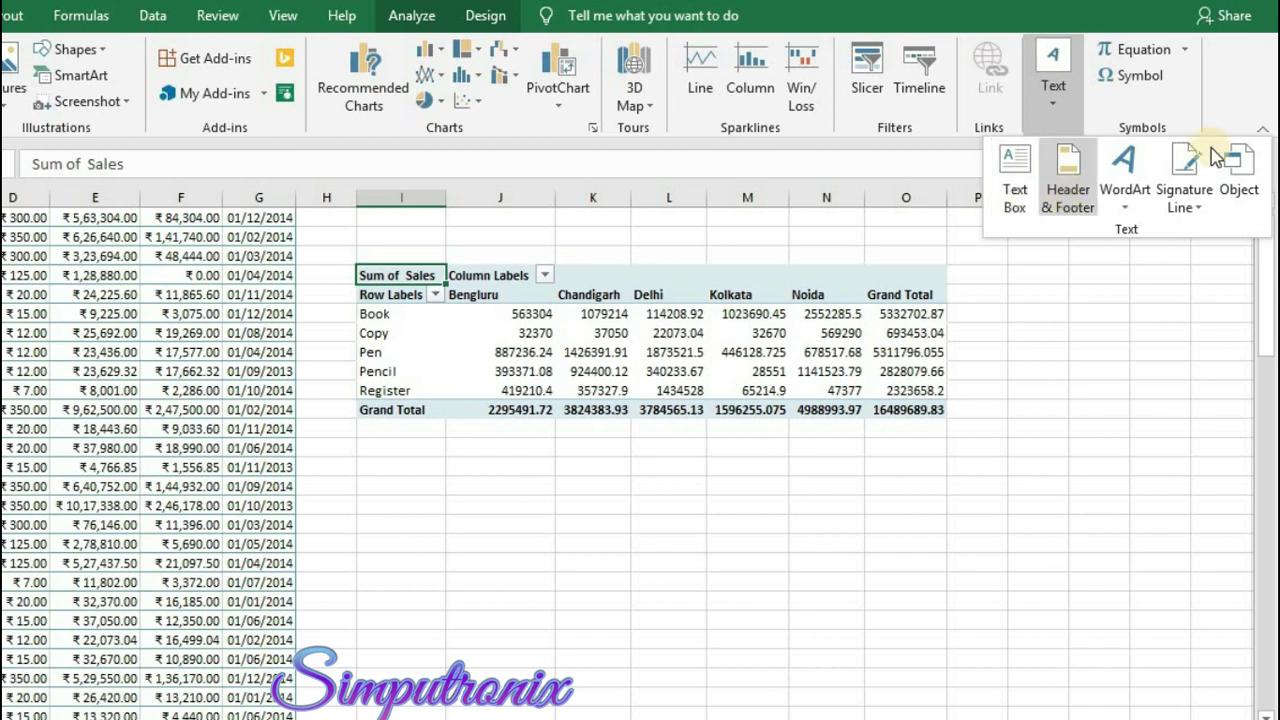
pyautogui.click(1118, 210)
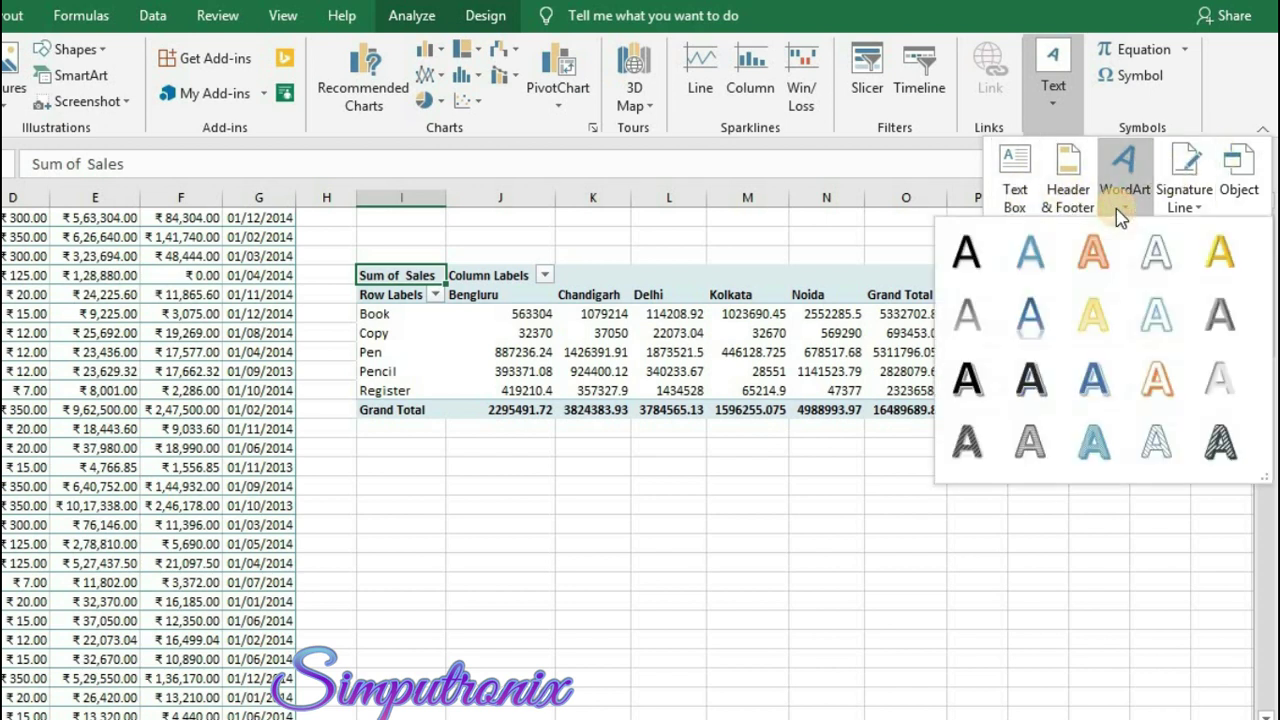
pyautogui.click(1197, 206)
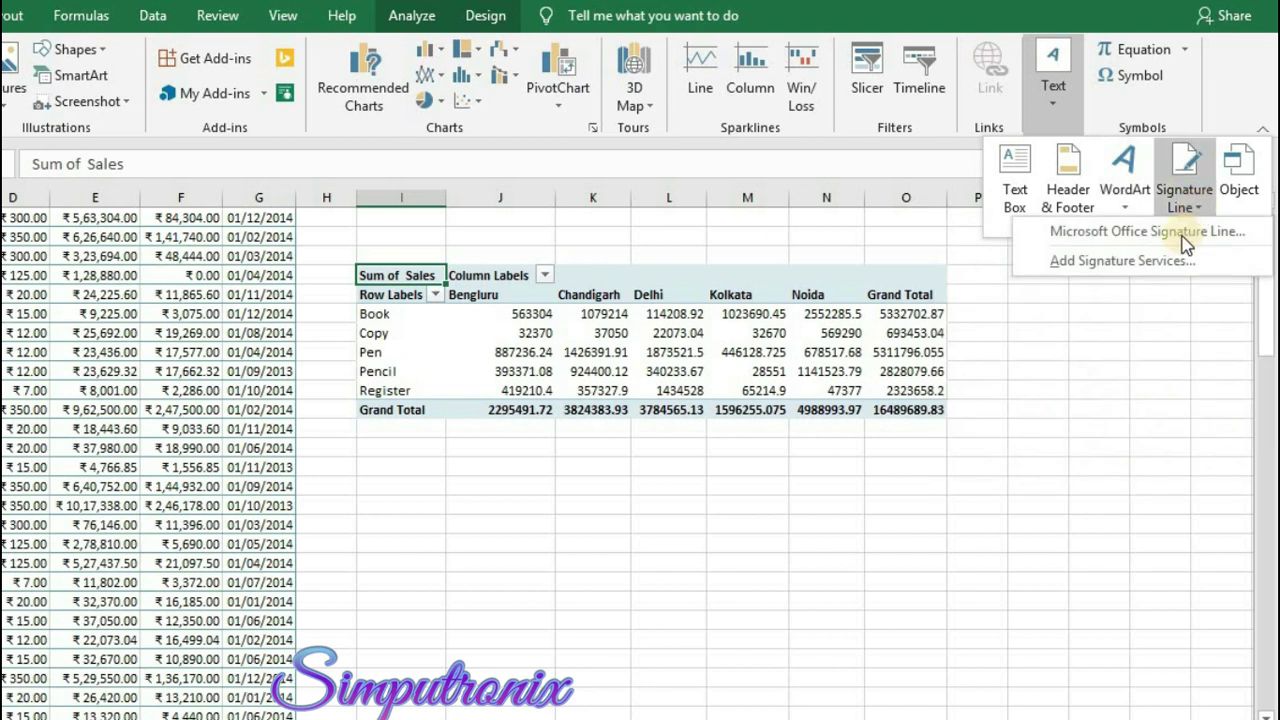
pyautogui.click(1258, 182)
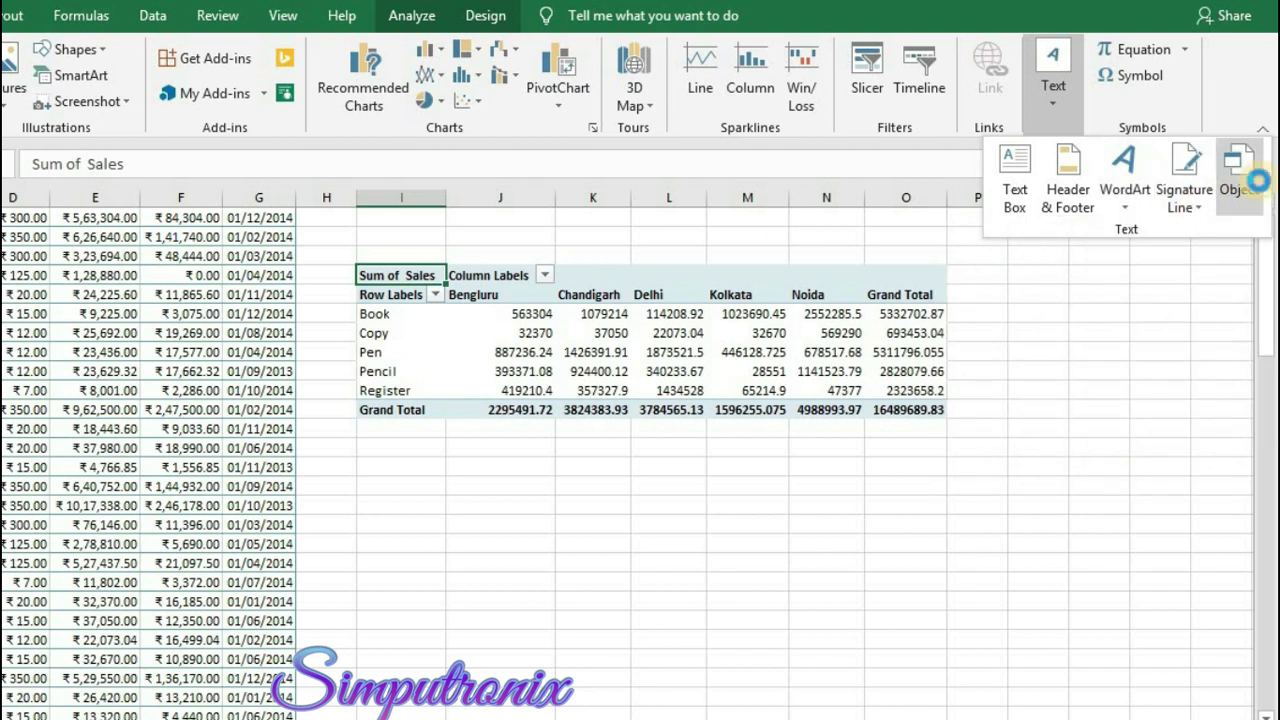
pyautogui.click(975, 266)
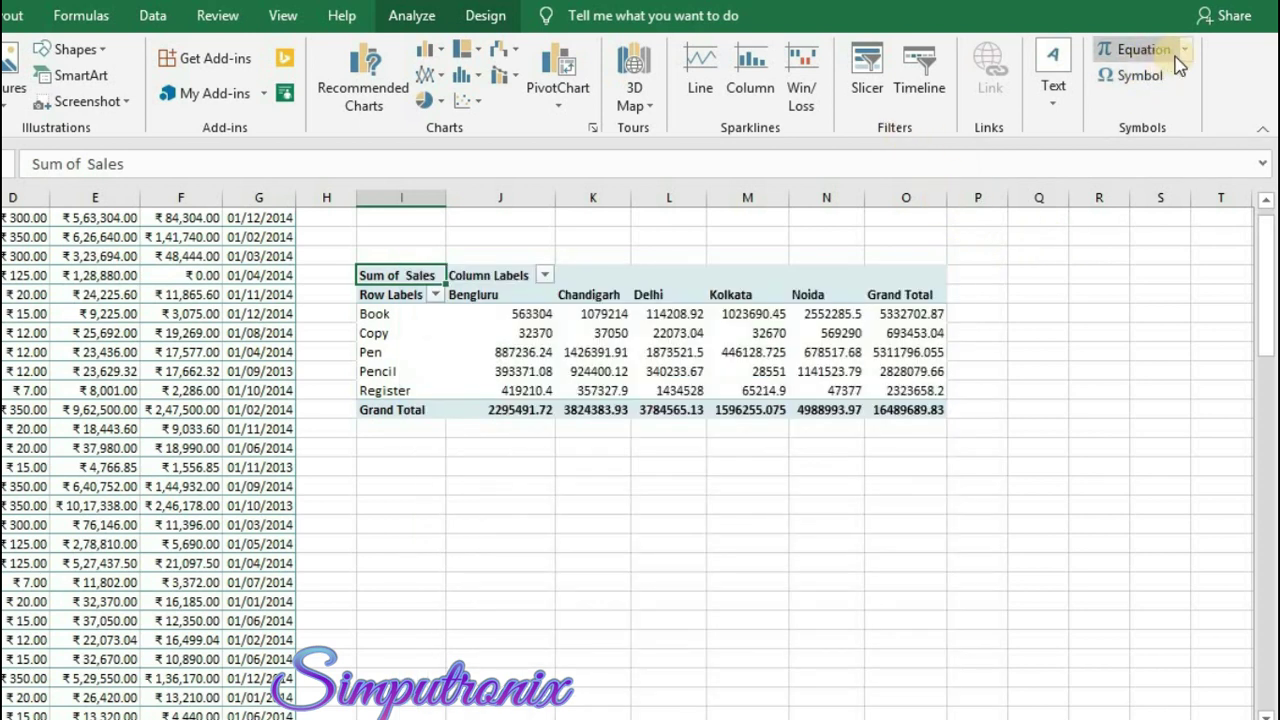
# - Insert an empty equation box on the sheet and delete it
pyautogui.click(1125, 50)
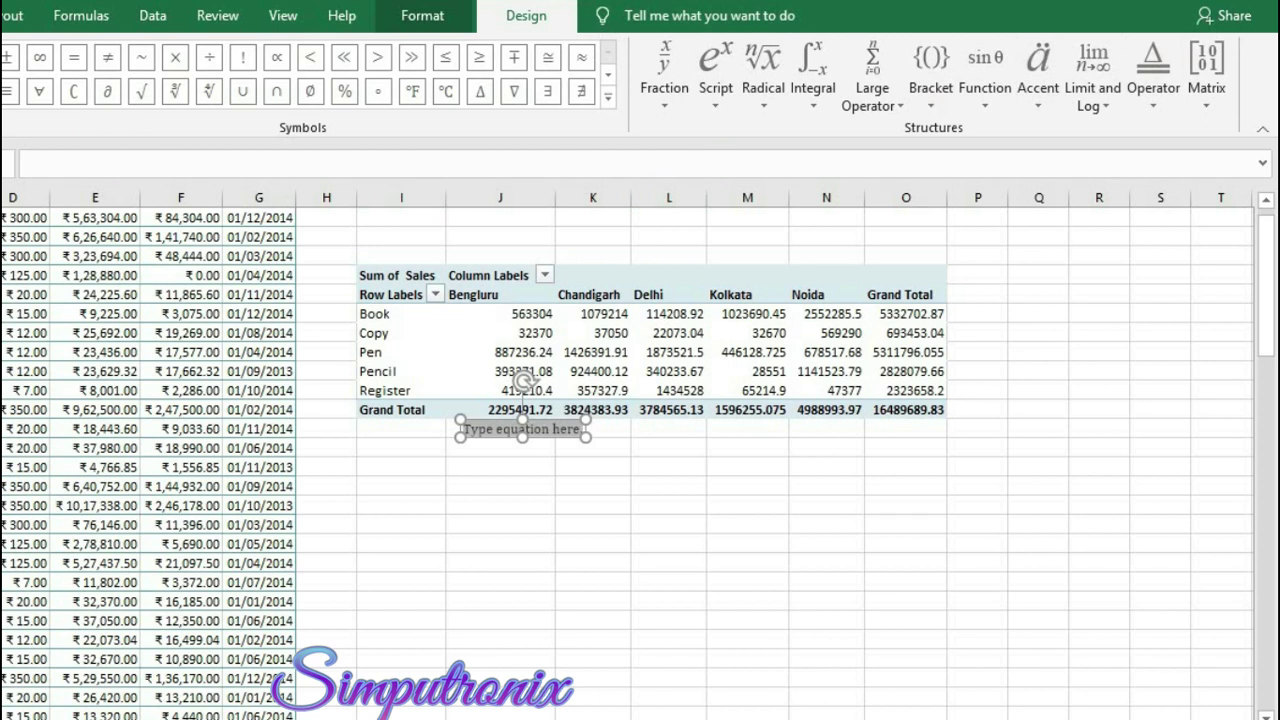
pyautogui.click(0, 15)
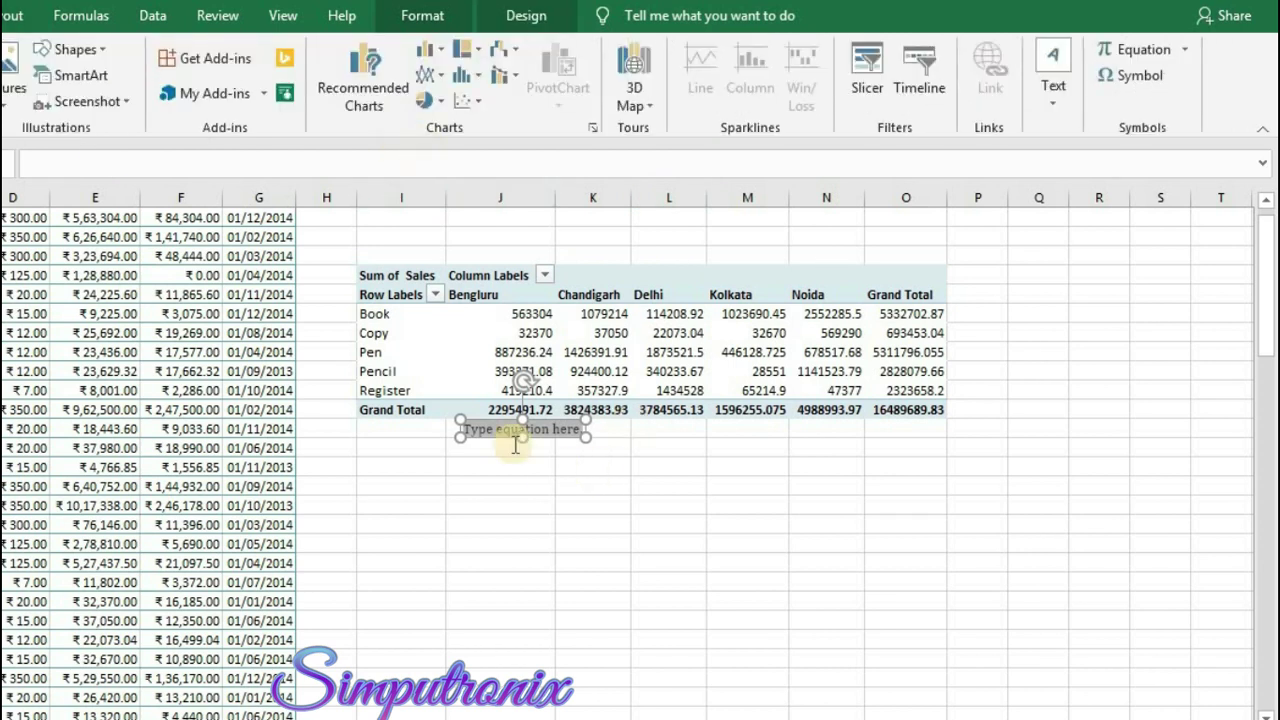
pyautogui.press('Delete')
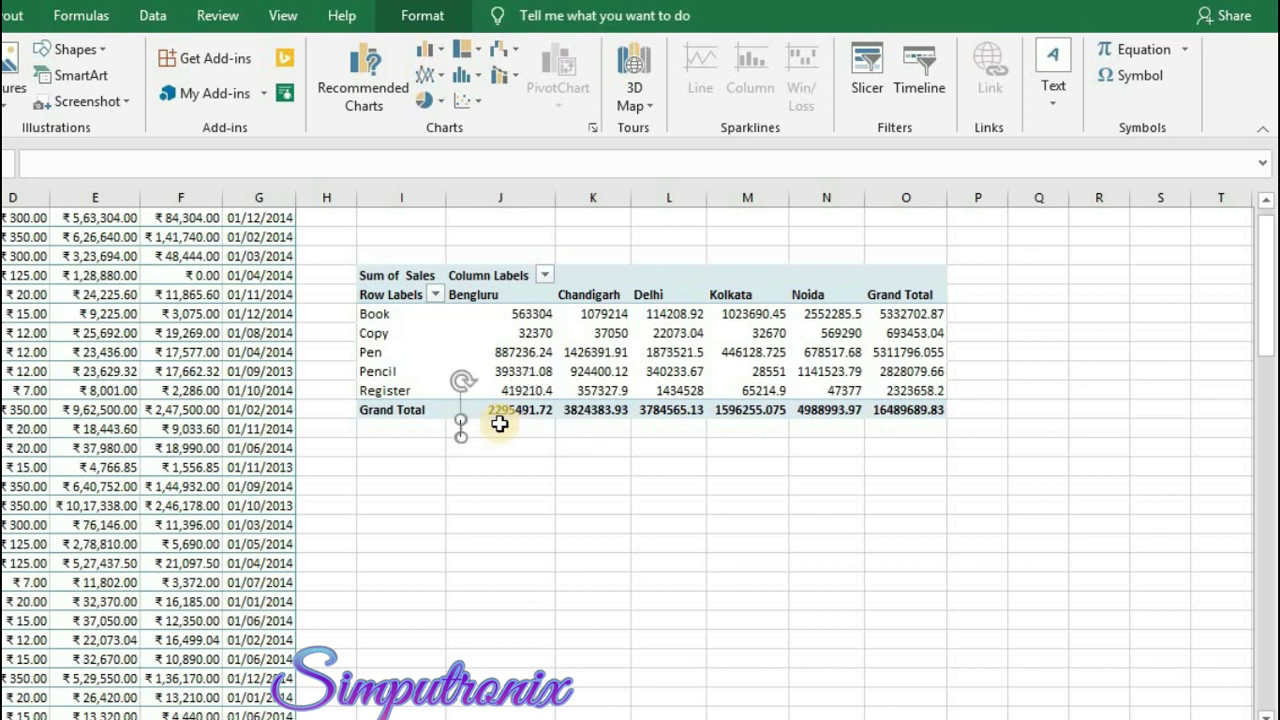
pyautogui.press('Delete')
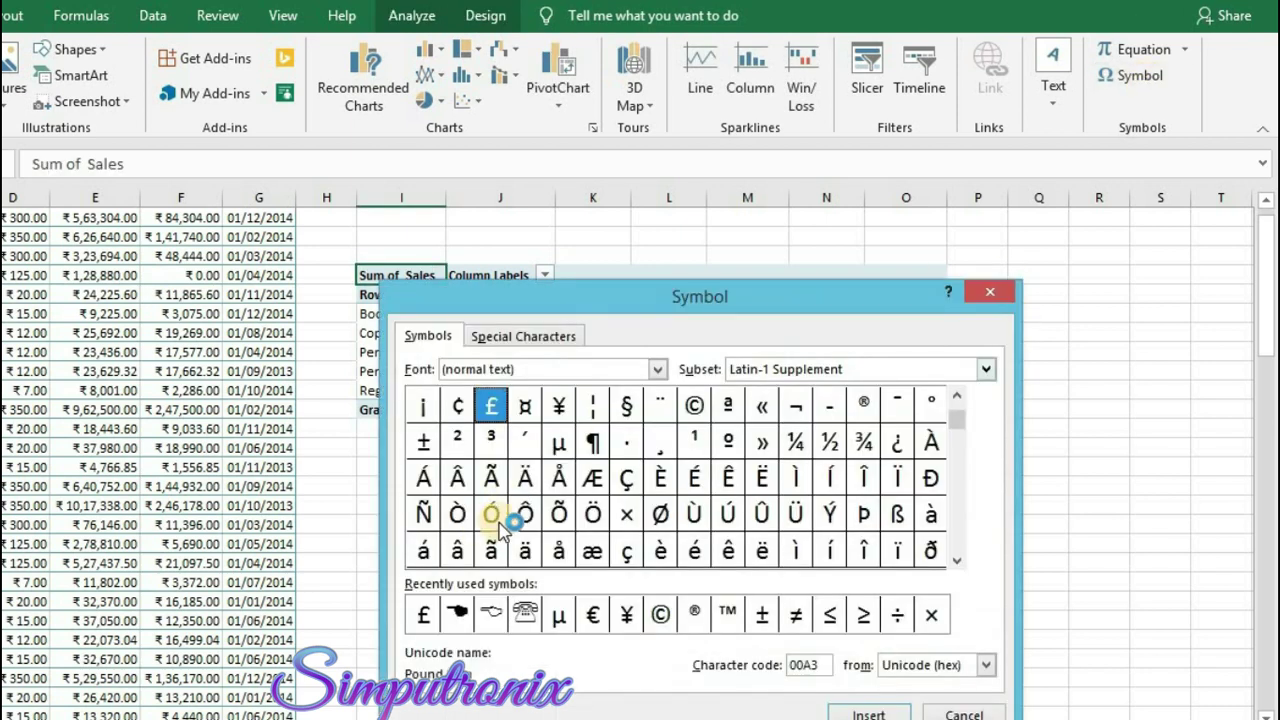
# - View the available symbols without inserting any, and select the empty cell J14 below the PivotTable
pyautogui.click(990, 296)
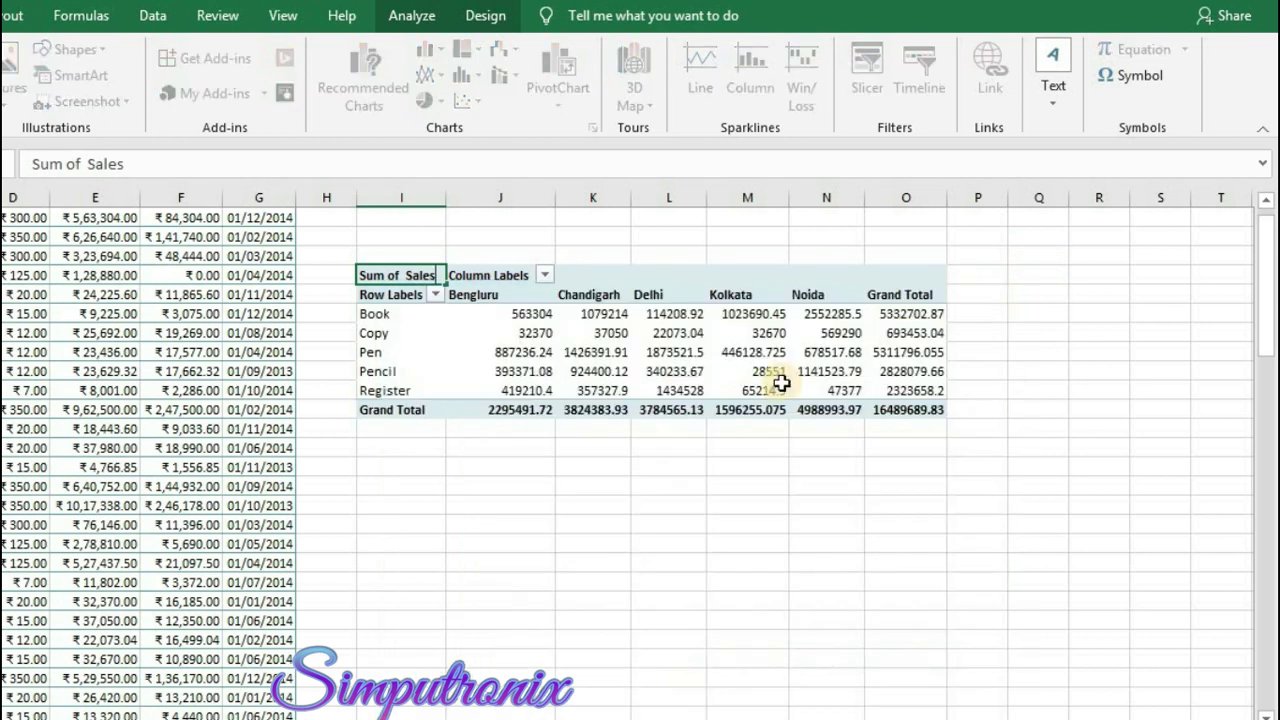
pyautogui.click(500, 447)
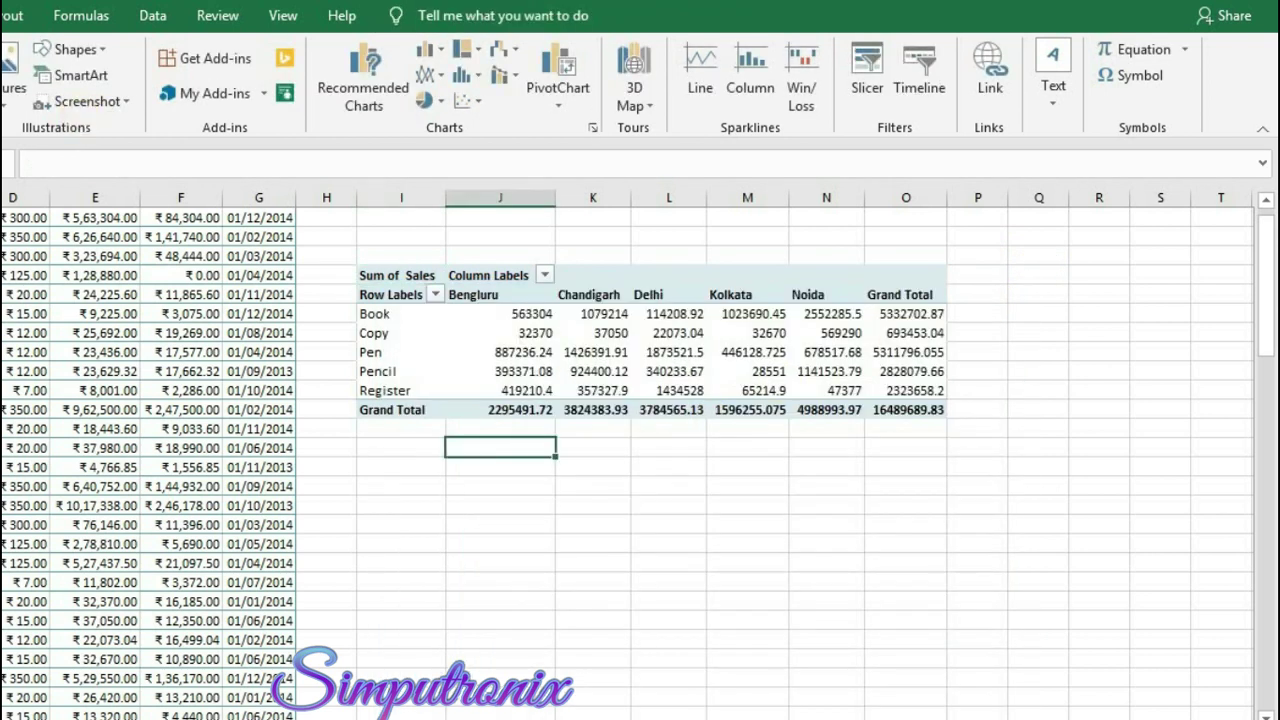